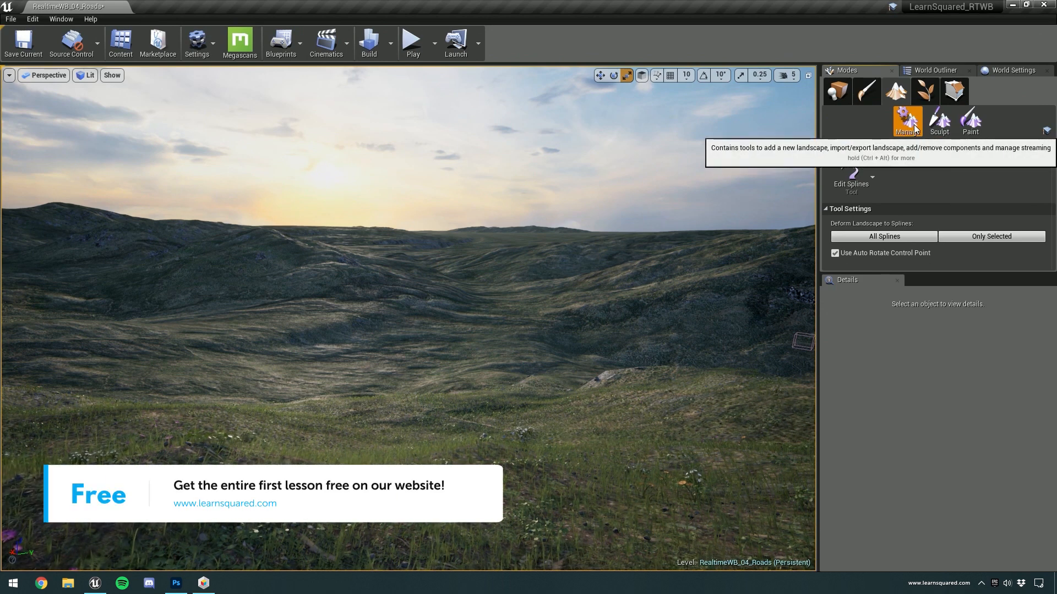
# Switch the landscape editor to Edit Splines and place the first road control point on the valley floor
pyautogui.click(870, 186)
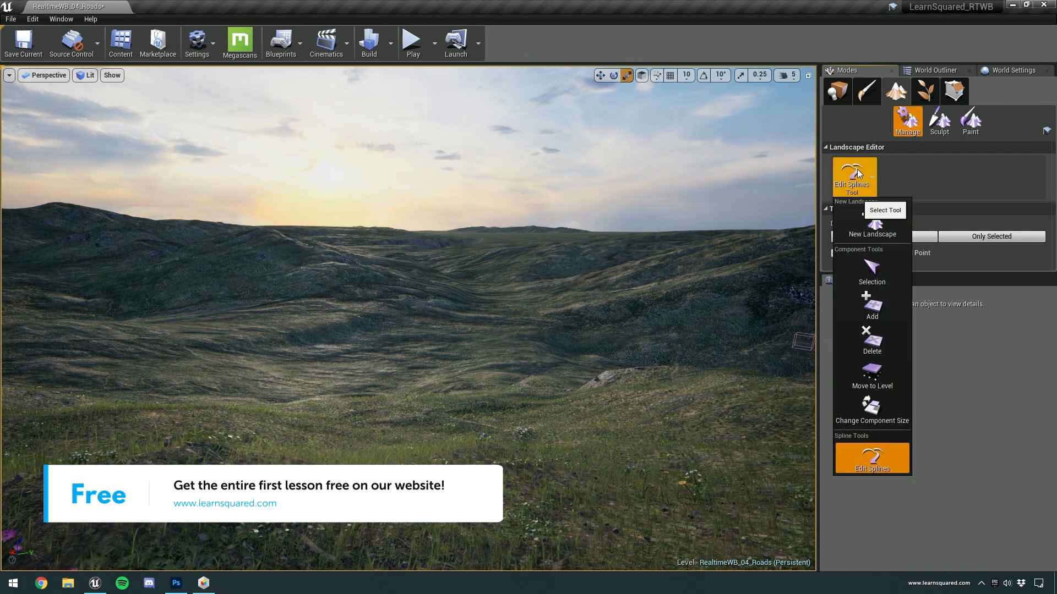
pyautogui.click(874, 465)
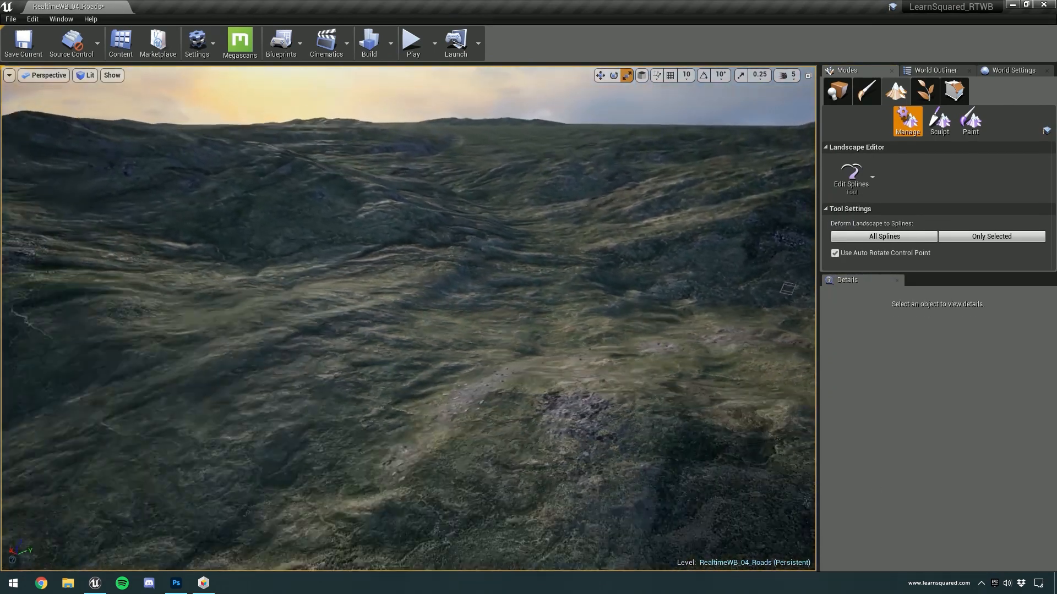
pyautogui.moveTo(408, 318); pyautogui.dragTo(296, 347, button='right')
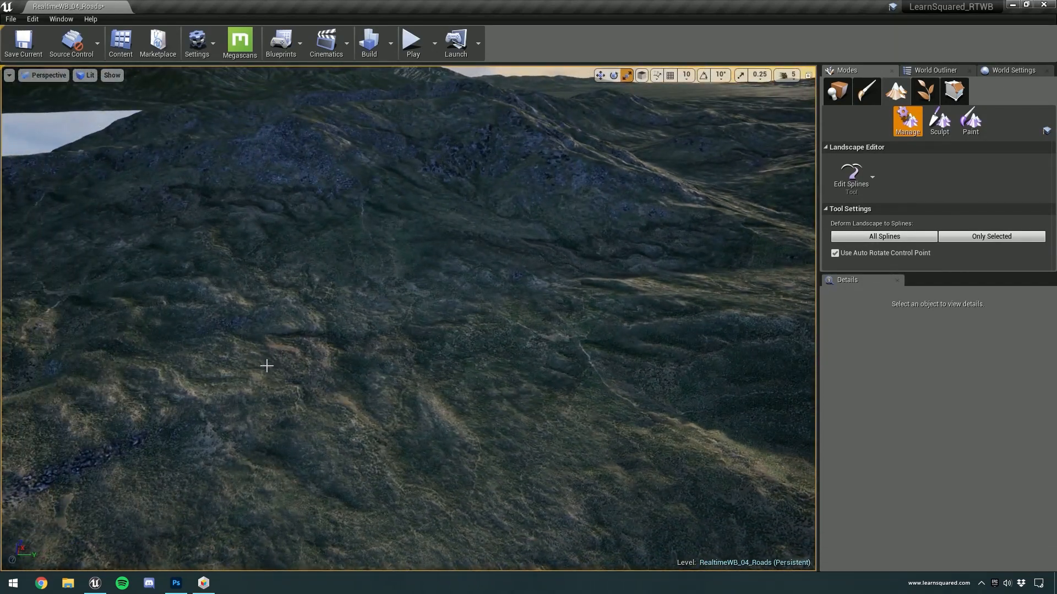
pyautogui.keyDown('ctrl'); pyautogui.click(235, 361); pyautogui.keyUp('ctrl')
pyautogui.moveTo(346, 395); pyautogui.dragTo(284, 422, button='right')
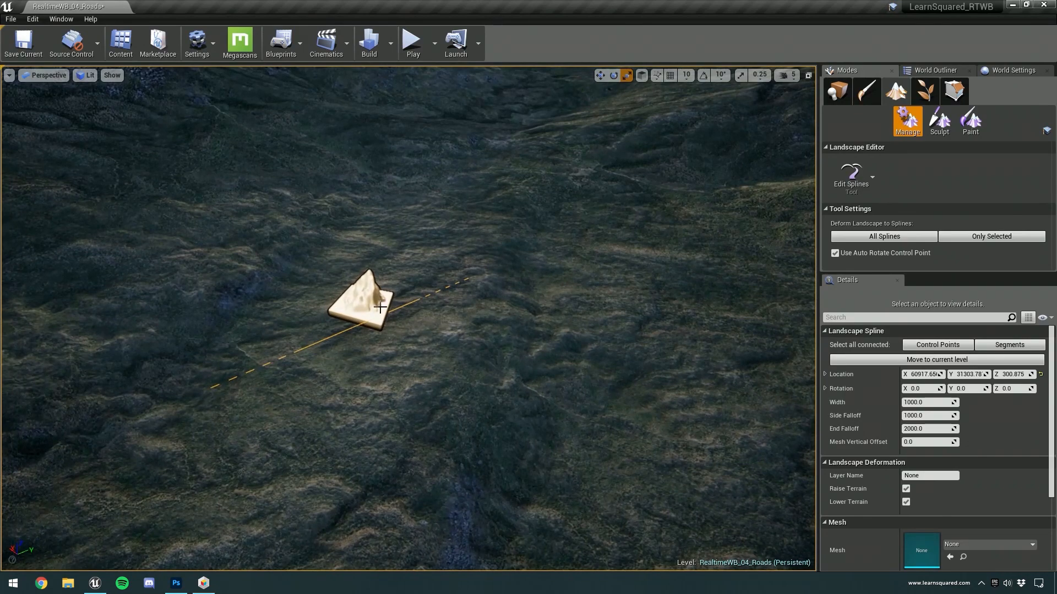
pyautogui.press('f')
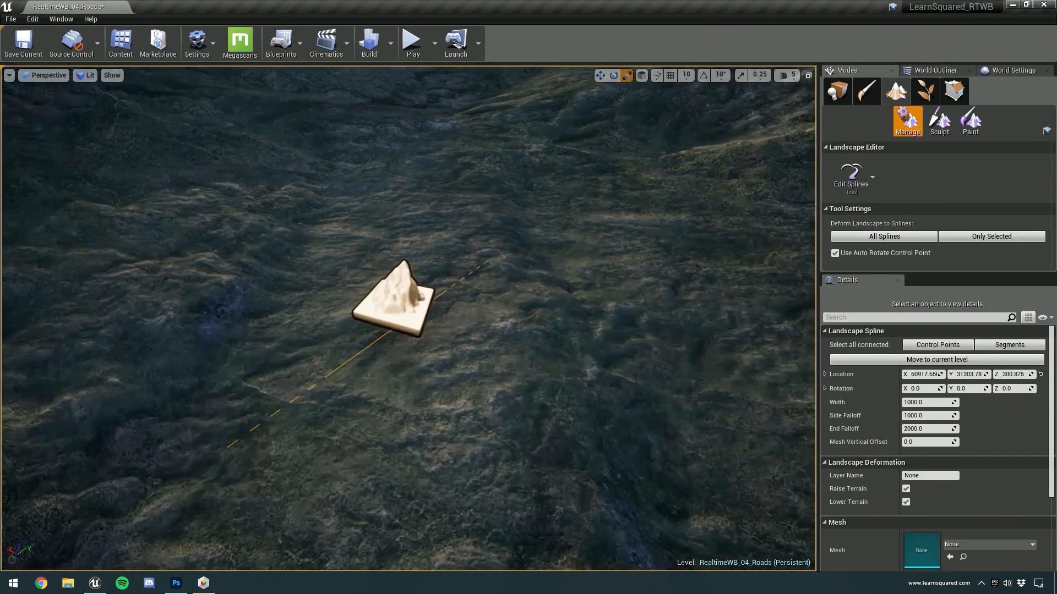
pyautogui.moveTo(477, 307); pyautogui.dragTo(475, 311, button='right')
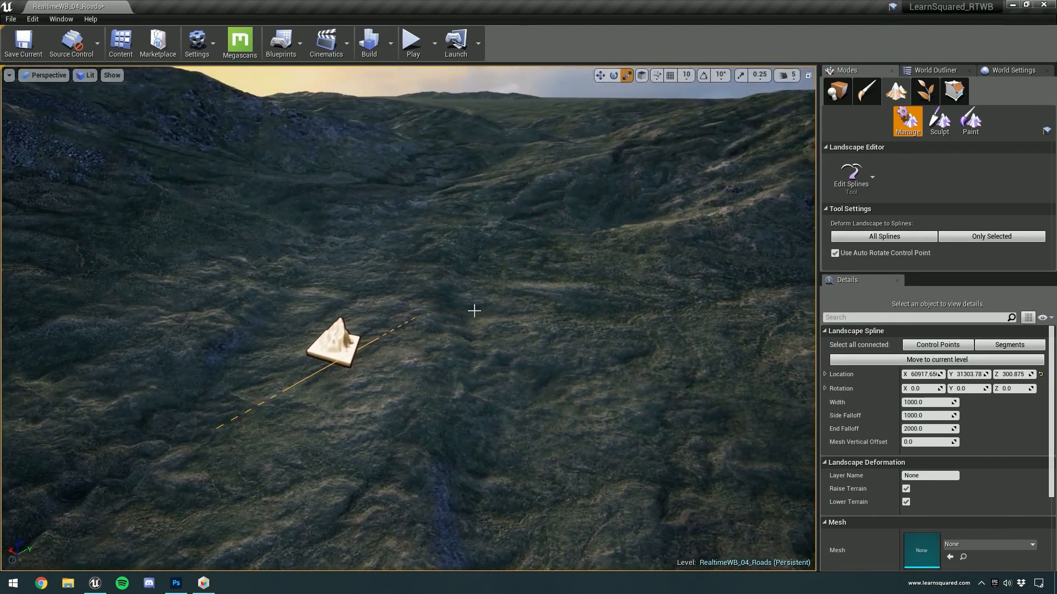
# Add a second control point farther along the valley to form the first spline segment, leaving this end point selected
pyautogui.keyDown('ctrl'); pyautogui.click(449, 204); pyautogui.keyUp('ctrl')
pyautogui.moveTo(529, 283); pyautogui.dragTo(528, 281, button='right')
pyautogui.moveTo(501, 242); pyautogui.dragTo(503, 318, button='right')
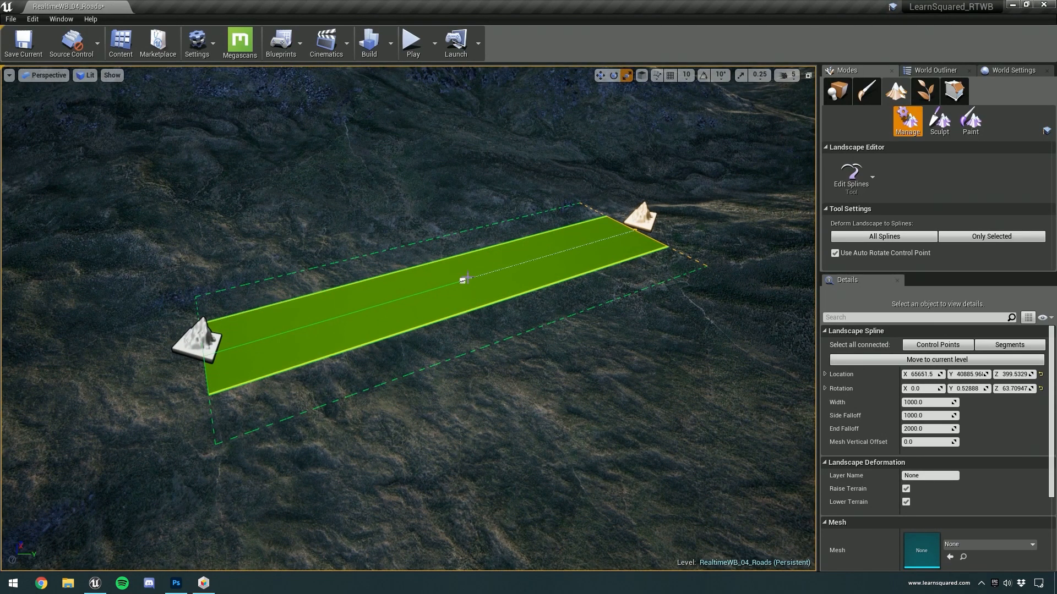
pyautogui.click(467, 277)
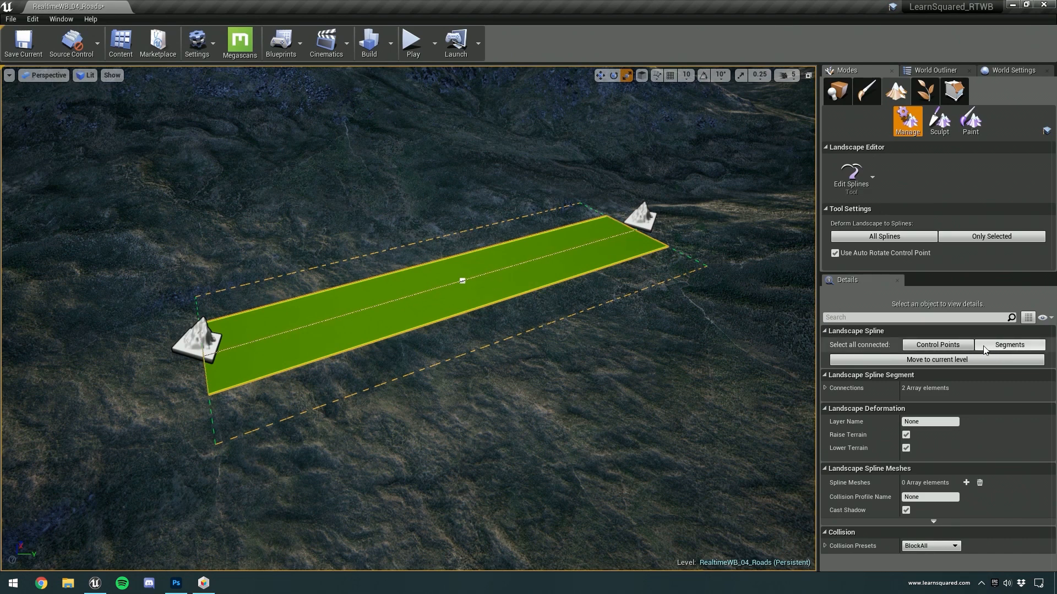
pyautogui.click(642, 221)
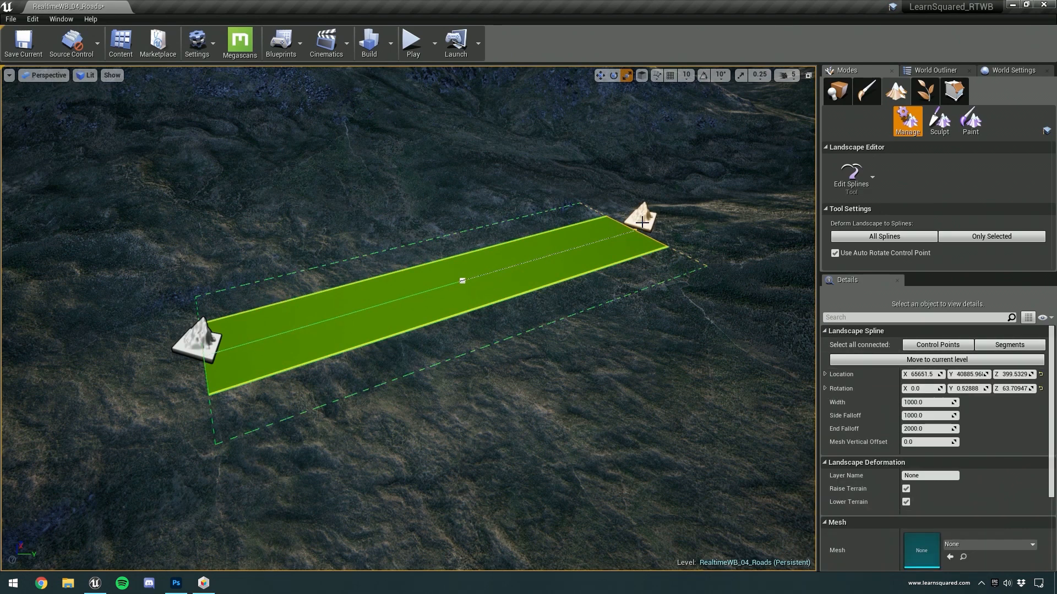
pyautogui.moveTo(471, 347); pyautogui.dragTo(499, 332, button='middle')
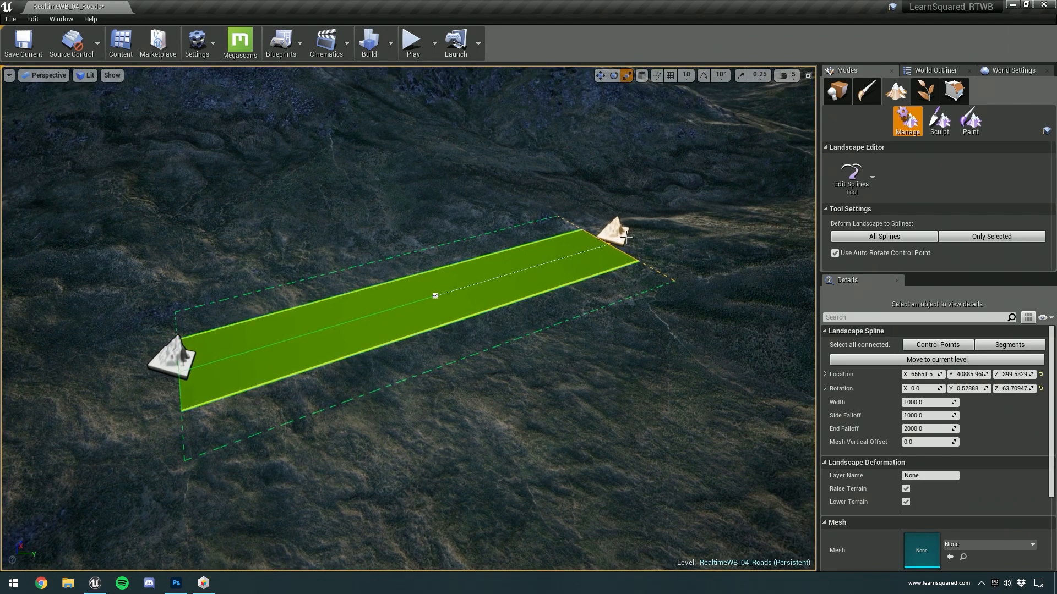
# Extend the spline with a chain of control points winding through the valley toward the horizon
pyautogui.moveTo(584, 295); pyautogui.dragTo(669, 263, button='right')
pyautogui.press('w')
pyautogui.keyDown('ctrl'); pyautogui.click(536, 293); pyautogui.keyUp('ctrl')
pyautogui.press('a')
pyautogui.moveTo(437, 291); pyautogui.dragTo(358, 188, button='right')
pyautogui.keyDown('ctrl'); pyautogui.click(402, 281); pyautogui.keyUp('ctrl')
pyautogui.keyDown('ctrl'); pyautogui.click(449, 282); pyautogui.keyUp('ctrl')
pyautogui.keyDown('ctrl'); pyautogui.click(461, 250); pyautogui.keyUp('ctrl')
pyautogui.keyDown('ctrl'); pyautogui.click(375, 219); pyautogui.keyUp('ctrl')
pyautogui.keyDown('ctrl'); pyautogui.click(408, 166); pyautogui.keyUp('ctrl')
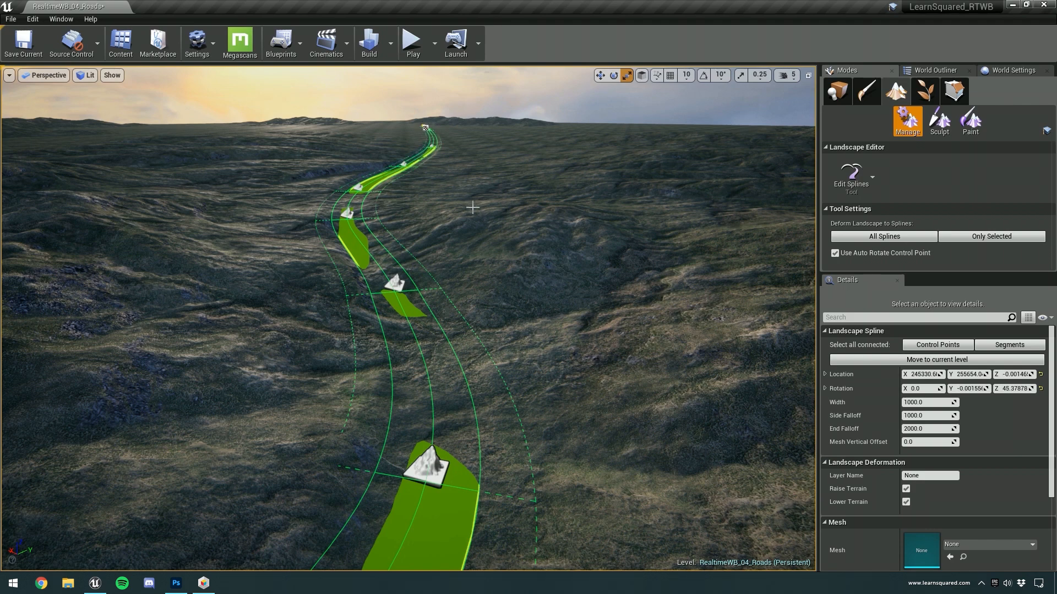
# Check the path from the camera view, and raise the foreground control point buried in the hillside to about Z 1253
pyautogui.moveTo(505, 251)
pyautogui.mouseDown(button='right')
pyautogui.moveTo(489, 249)
pyautogui.moveTo(536, 277)
pyautogui.moveTo(496, 242)
pyautogui.moveTo(442, 298)
pyautogui.moveTo(460, 238)
pyautogui.moveTo(441, 231)
pyautogui.moveTo(534, 252)
pyautogui.moveTo(518, 237)
pyautogui.mouseUp(button='right')
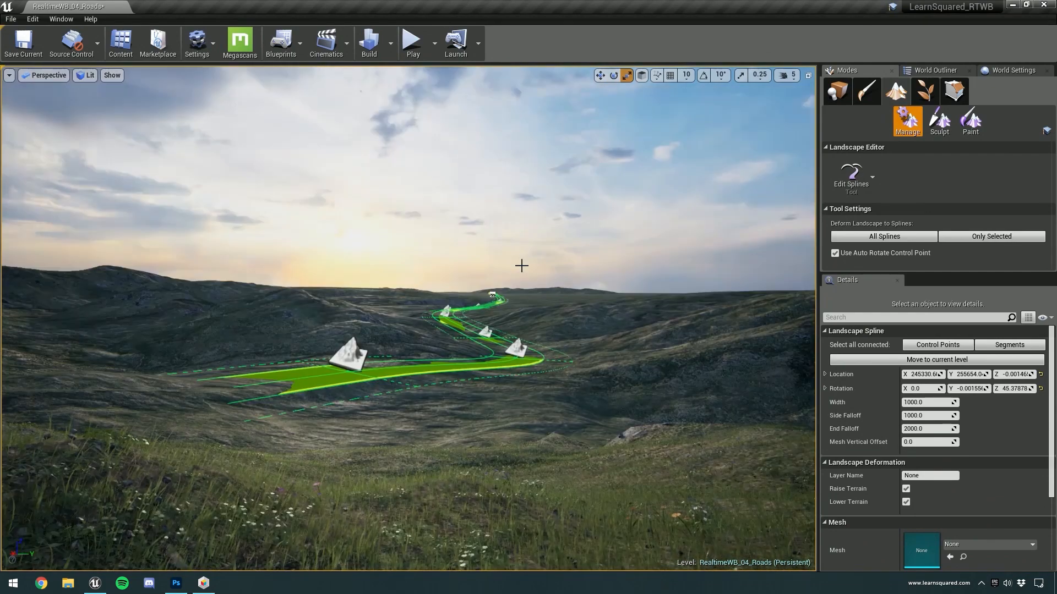
pyautogui.moveTo(517, 258); pyautogui.dragTo(529, 264, button='right')
pyautogui.press('g')
pyautogui.press('g')
pyautogui.moveTo(333, 358); pyautogui.dragTo(254, 337, button='right')
pyautogui.click(171, 322)
pyautogui.press('w')
pyautogui.moveTo(432, 335); pyautogui.dragTo(522, 391, button='right')
pyautogui.moveTo(222, 233); pyautogui.dragTo(397, 260)
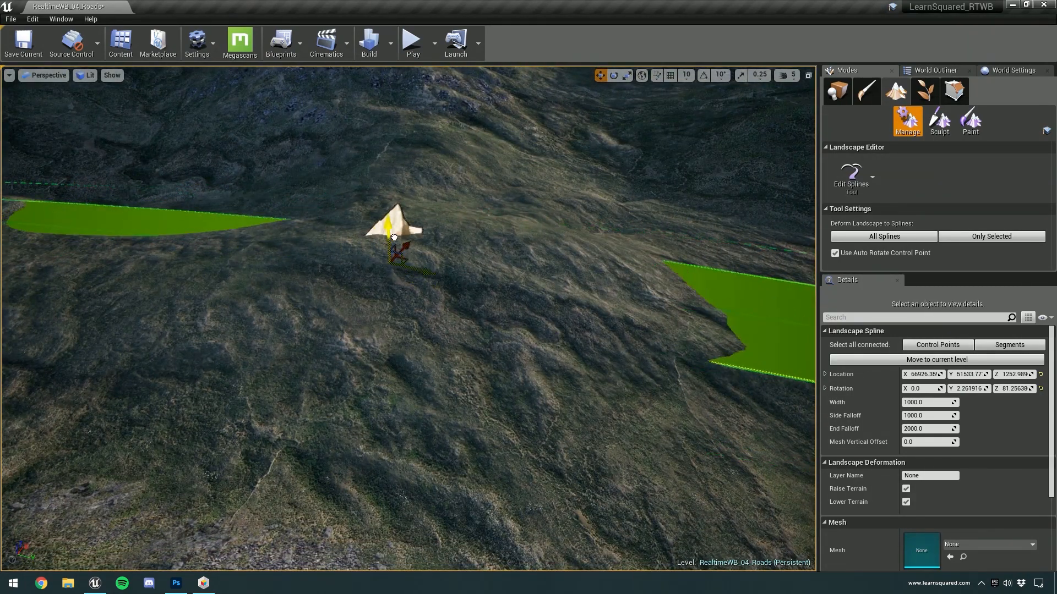
# Rotate the raised foreground control point to about 76° around Z with a slight tilt, and lift it to about Z 1711
pyautogui.press('e')
pyautogui.moveTo(390, 257); pyautogui.dragTo(371, 258)
pyautogui.moveTo(390, 198); pyautogui.dragTo(390, 196)
pyautogui.moveTo(390, 196); pyautogui.dragTo(476, 156, button='right')
pyautogui.moveTo(221, 281)
pyautogui.mouseDown()
pyautogui.moveTo(242, 296)
pyautogui.moveTo(225, 280)
pyautogui.mouseUp()
pyautogui.press('e')
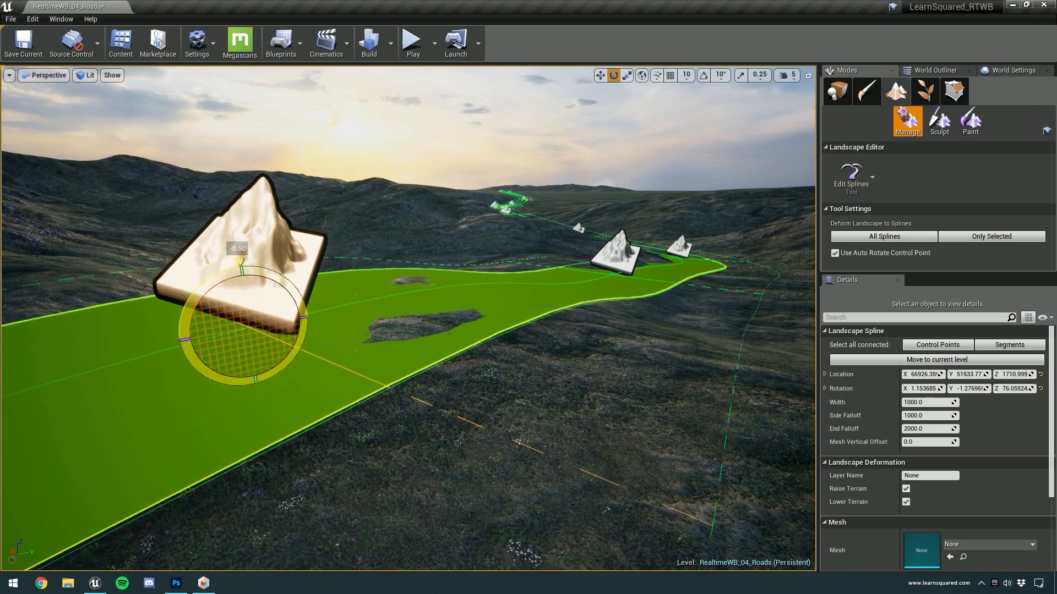
# Move the control point just before the bend sideways to smooth the road's curve over the slope
pyautogui.press('f')
pyautogui.moveTo(389, 300)
pyautogui.mouseDown(button='right')
pyautogui.moveTo(380, 298)
pyautogui.moveTo(387, 308)
pyautogui.moveTo(394, 286)
pyautogui.mouseUp(button='right')
pyautogui.press('w')
pyautogui.press('w')
pyautogui.press('s')
pyautogui.click(531, 297)
pyautogui.moveTo(531, 297)
pyautogui.mouseDown(button='right')
pyautogui.moveTo(546, 272)
pyautogui.moveTo(493, 282)
pyautogui.moveTo(533, 295)
pyautogui.mouseUp(button='right')
pyautogui.press('s')
pyautogui.press('d')
pyautogui.press('a')
pyautogui.press('w')
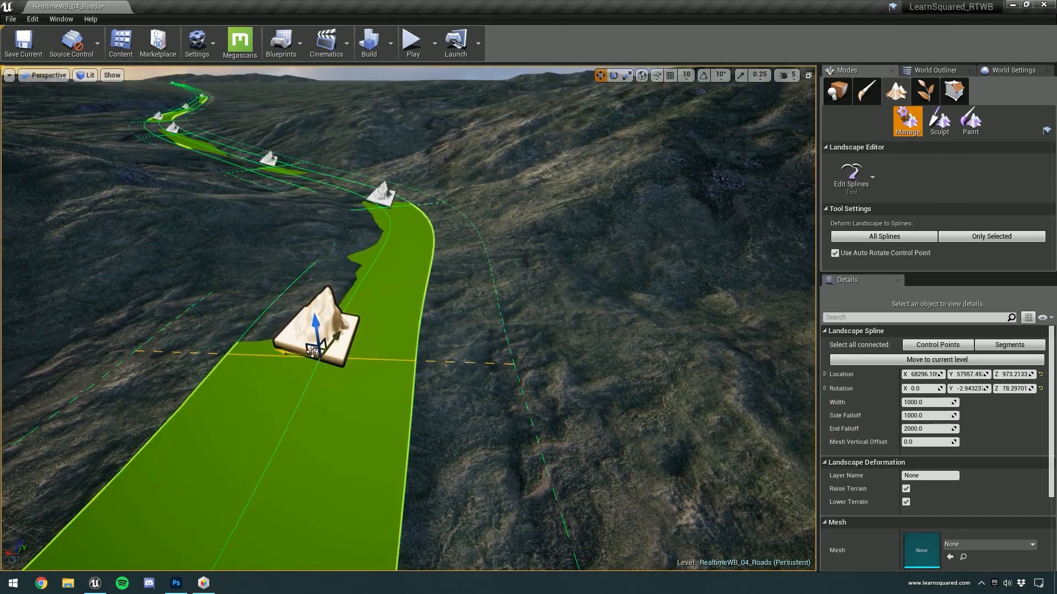
pyautogui.moveTo(313, 353); pyautogui.dragTo(412, 351)
# Reposition the control point at the bend to about X 69816, Y 66322, Z 202 so the road sits above the terrain
pyautogui.click(384, 199)
pyautogui.moveTo(385, 199); pyautogui.dragTo(392, 221, button='right')
pyautogui.press('w')
pyautogui.press('d')
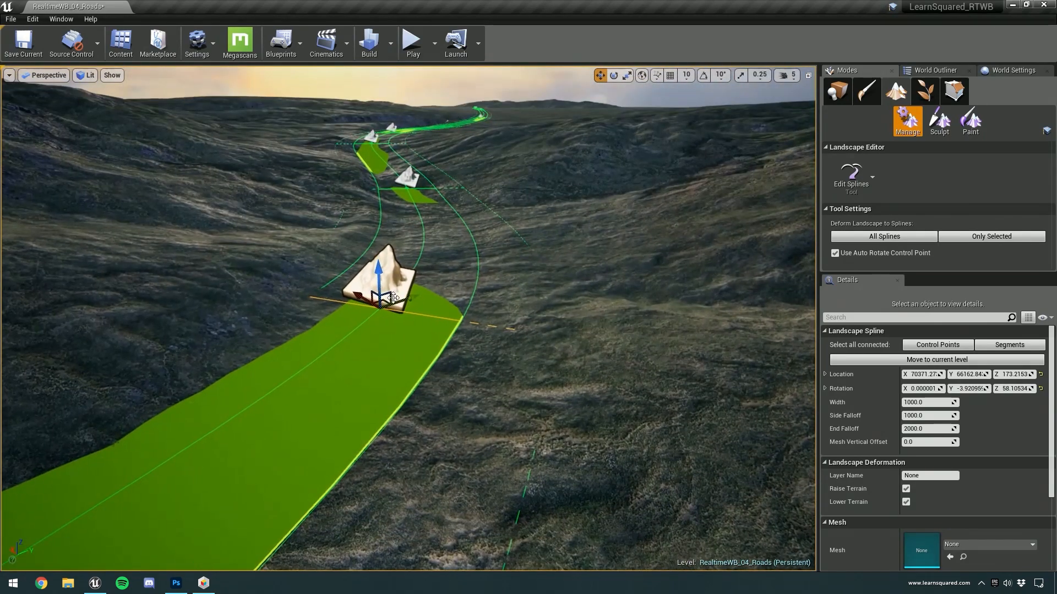
pyautogui.moveTo(383, 302); pyautogui.dragTo(422, 286)
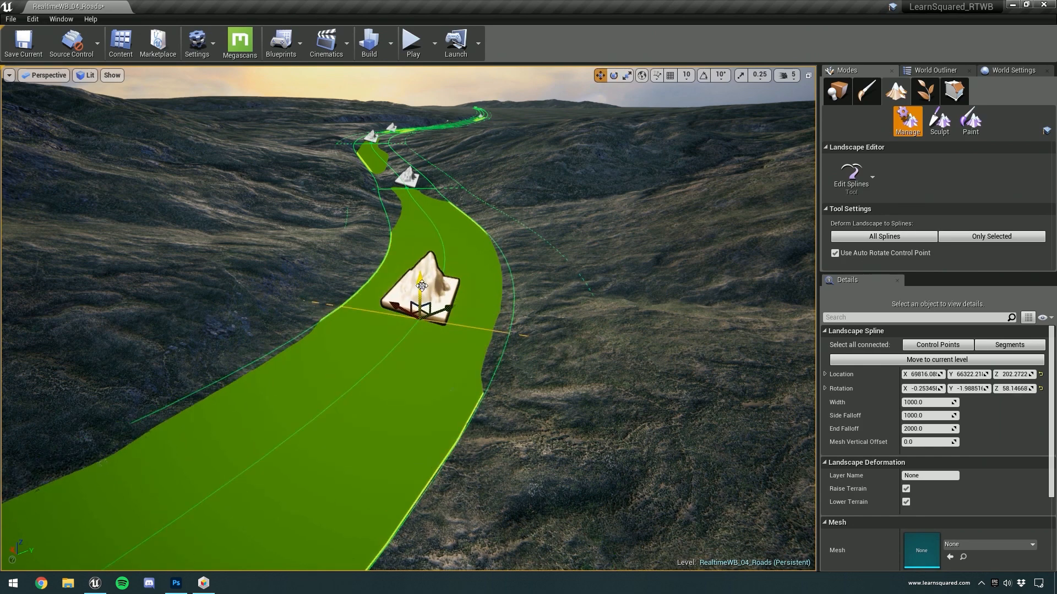
# Raise the two control points beyond the bend above the ground, the farther one to about Z 351
pyautogui.click(407, 176)
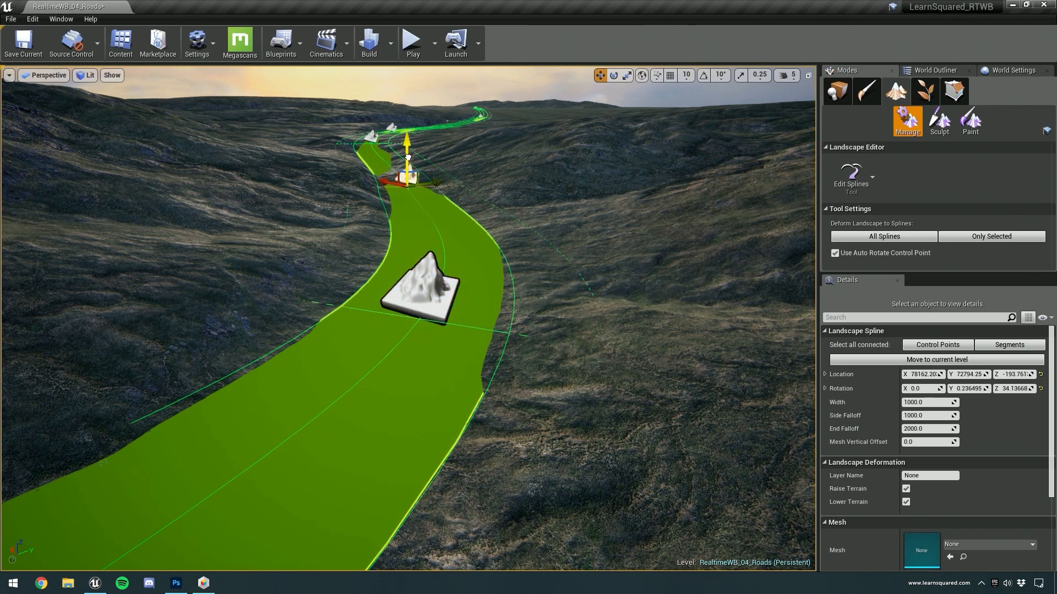
pyautogui.click(371, 136)
pyautogui.moveTo(371, 137); pyautogui.dragTo(371, 108, button='right')
pyautogui.press('w')
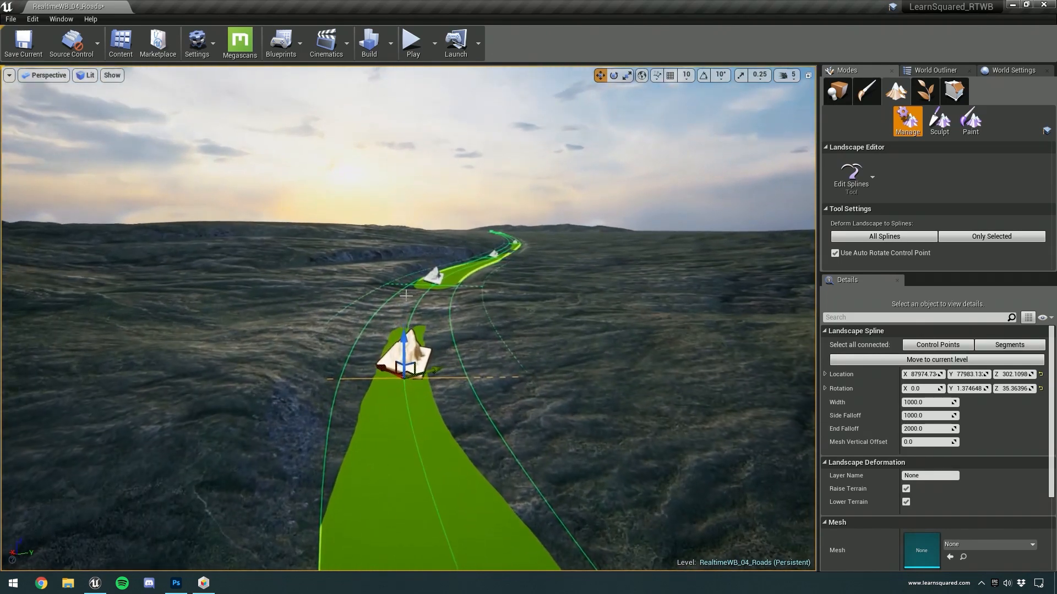
pyautogui.moveTo(404, 338); pyautogui.dragTo(403, 333)
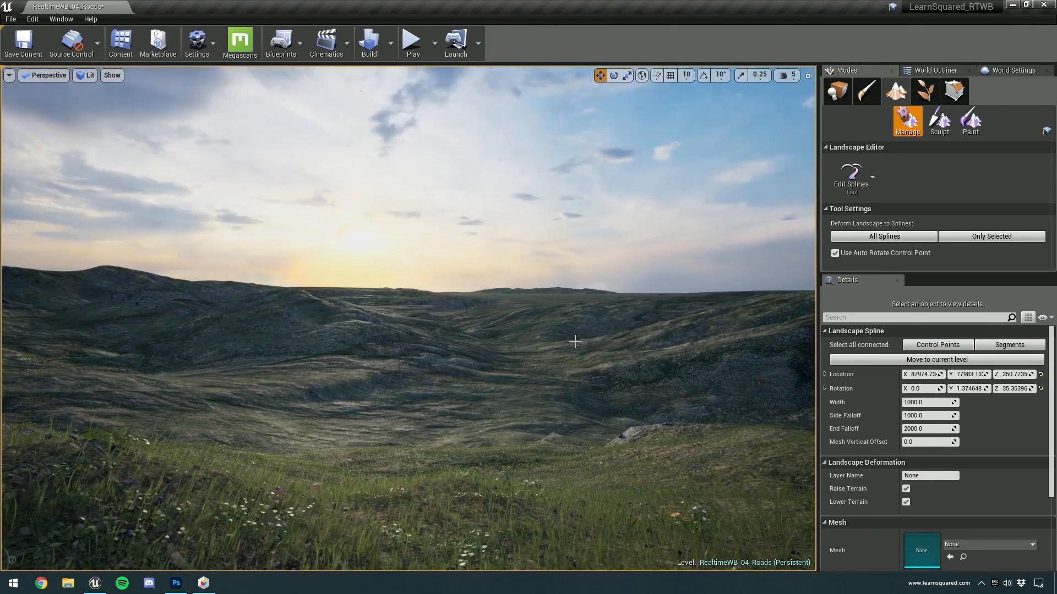
# Review the road's path with and without editor overlays, and select all connected spline segments
pyautogui.press('g')
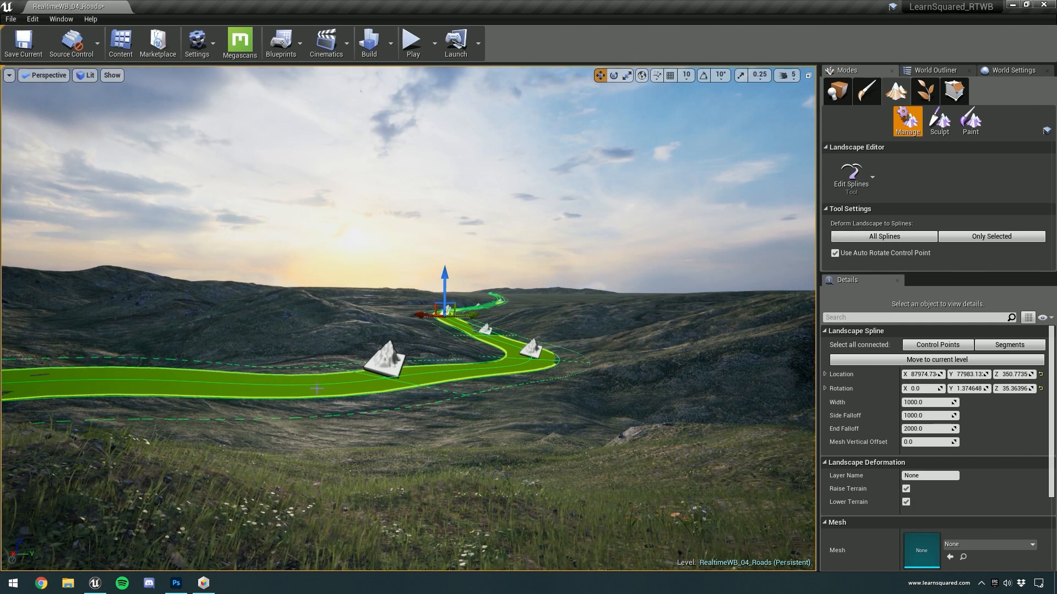
pyautogui.press('w')
pyautogui.moveTo(475, 364); pyautogui.dragTo(469, 394, button='right')
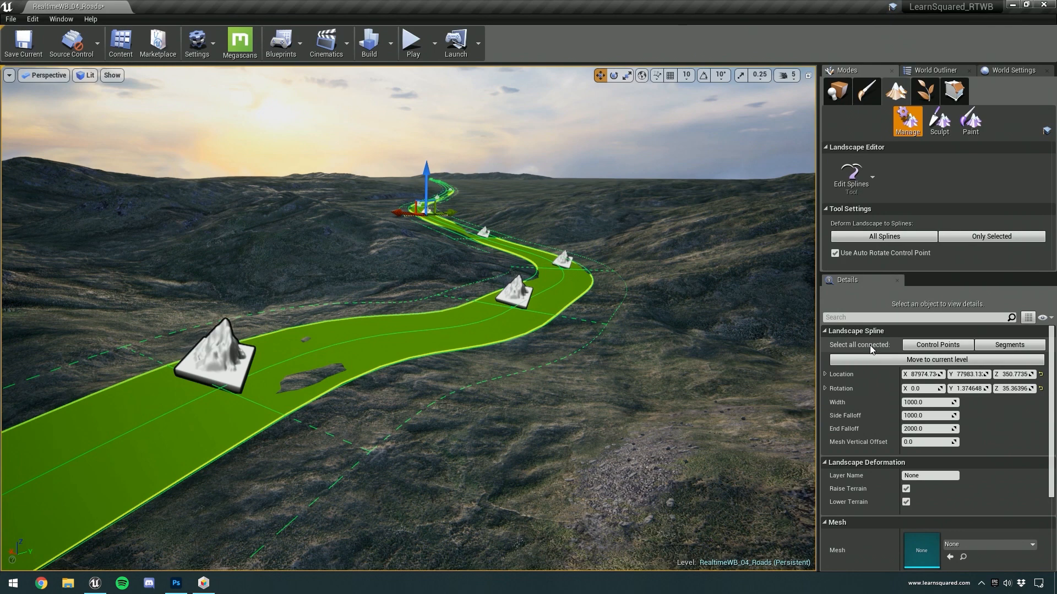
pyautogui.click(981, 346)
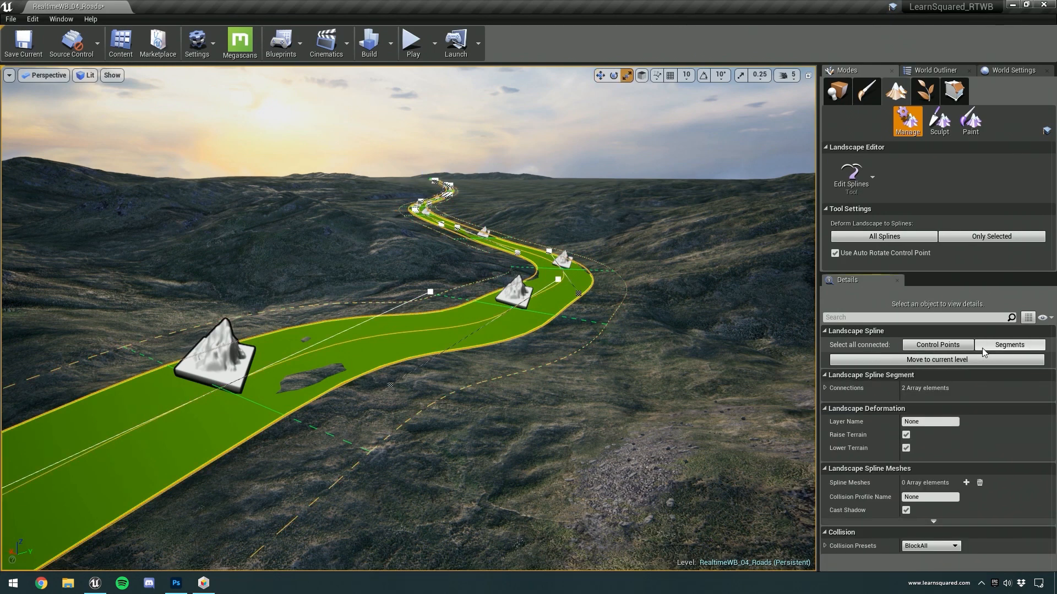
pyautogui.click(952, 347)
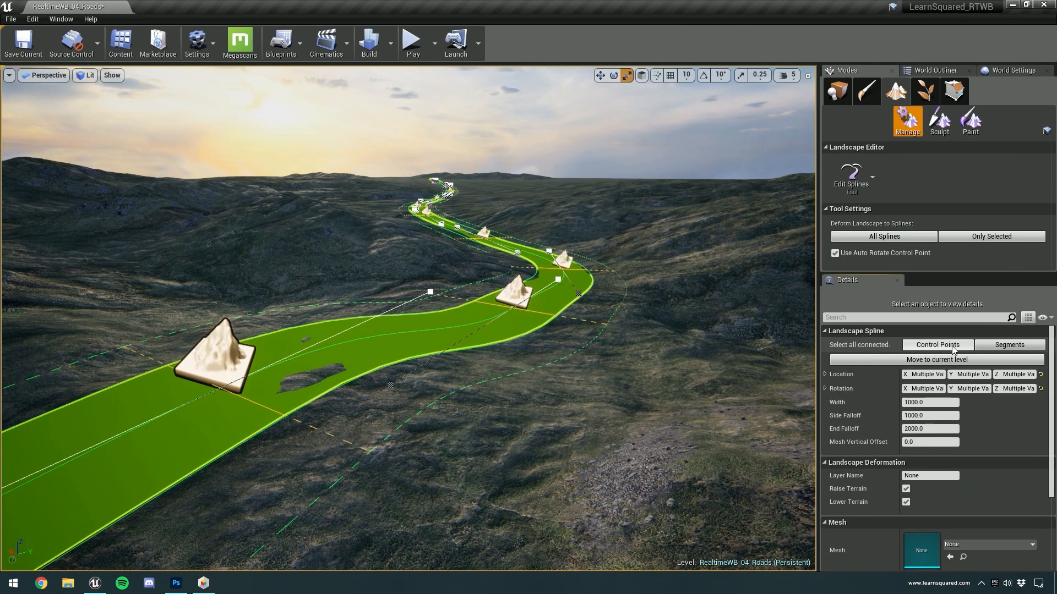
pyautogui.click(989, 348)
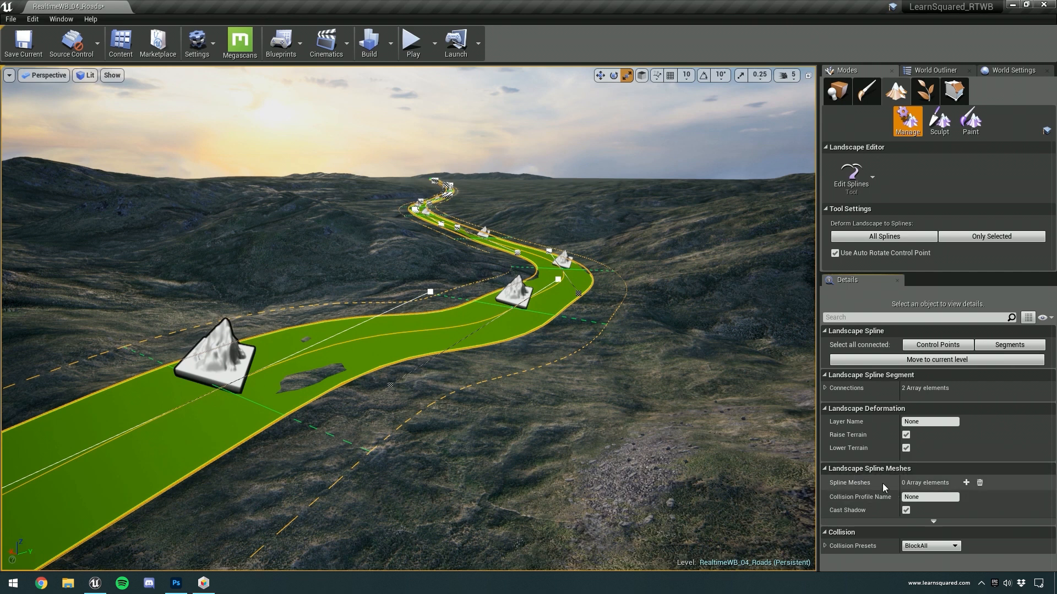
# Add one spline mesh entry to the selected segments and expand its settings
pyautogui.click(966, 482)
pyautogui.click(830, 497)
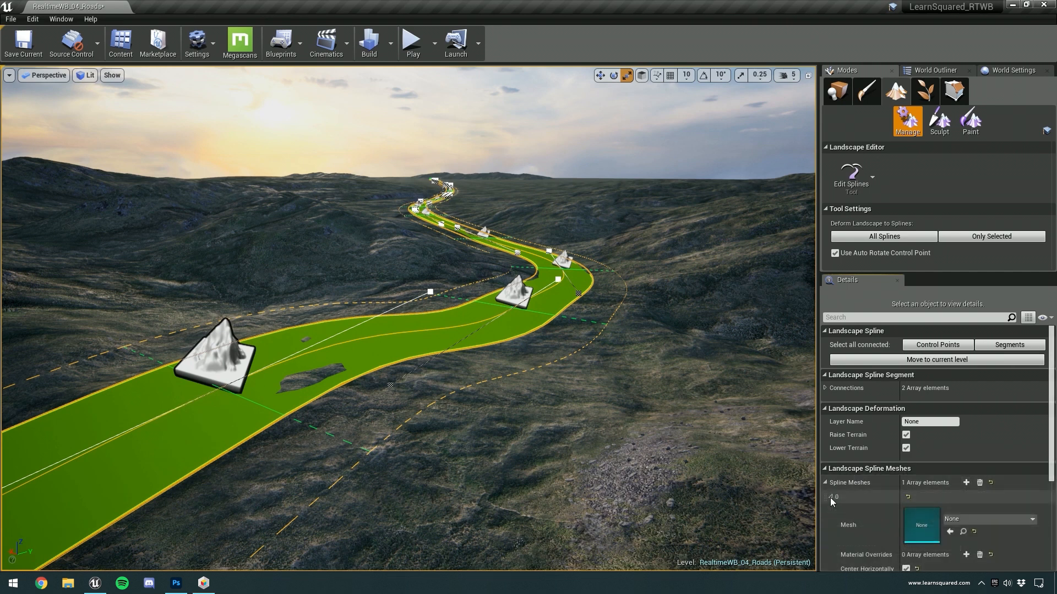
pyautogui.scroll(-4, 844, 495)
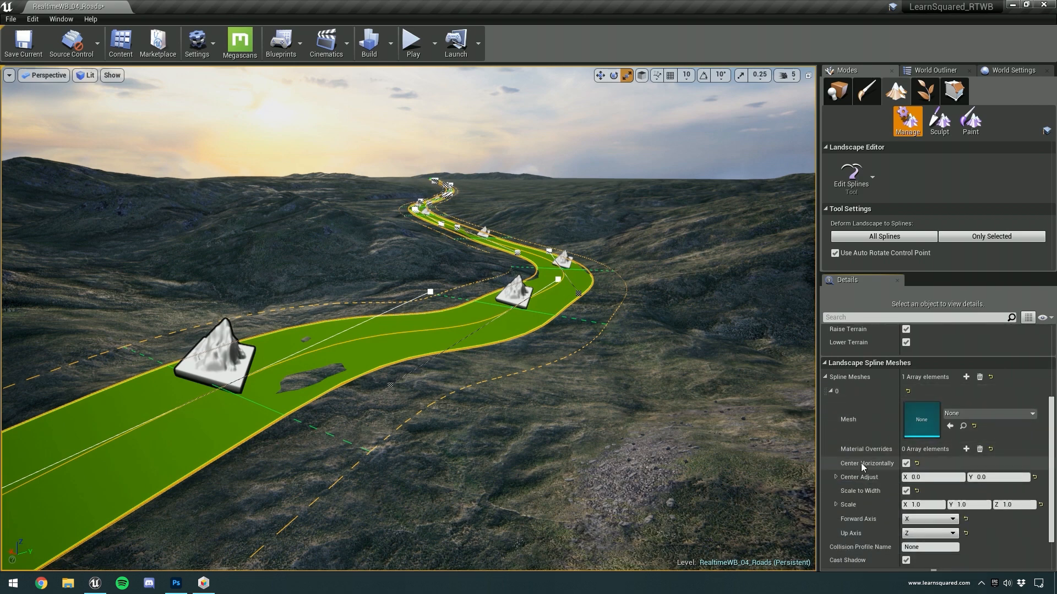
# Assign the S_RoadPlane mesh from Brushify/Meshes/Roads/Meshes to the spline mesh entry, and put the Content Browser away
pyautogui.click(963, 429)
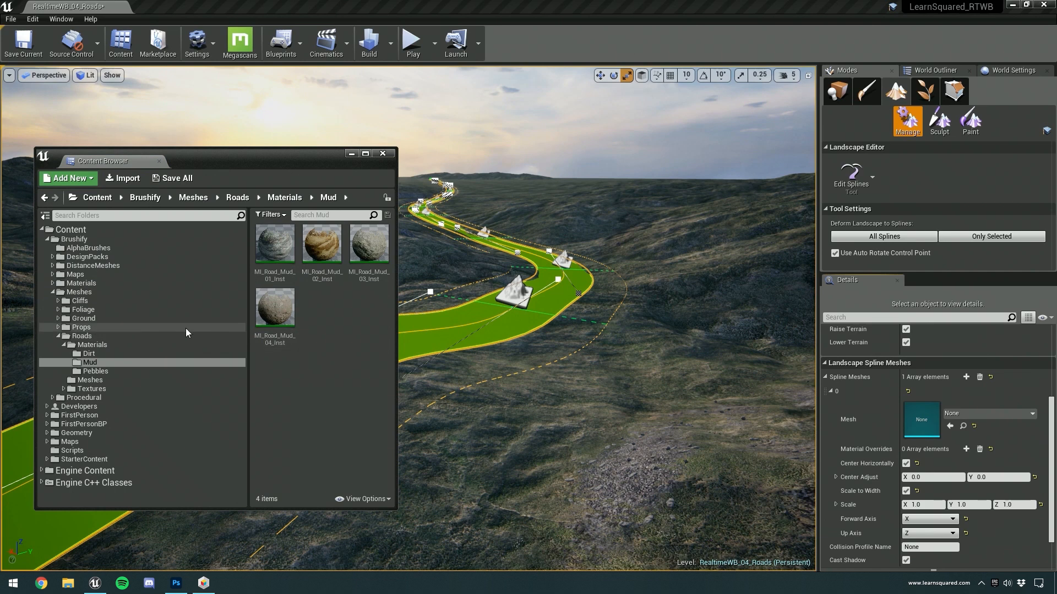
pyautogui.click(103, 293)
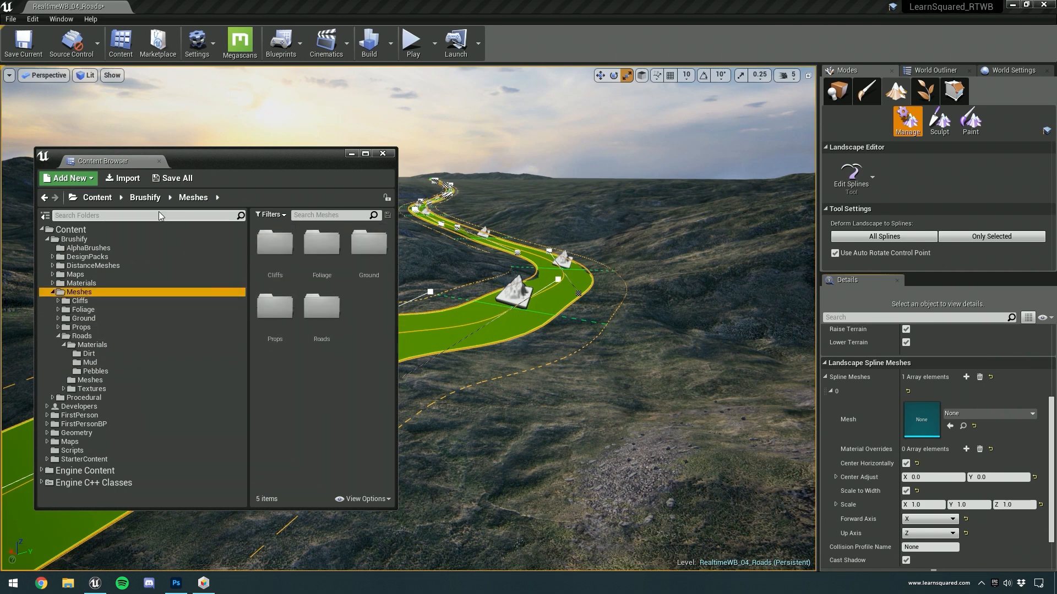
pyautogui.doubleClick(321, 308)
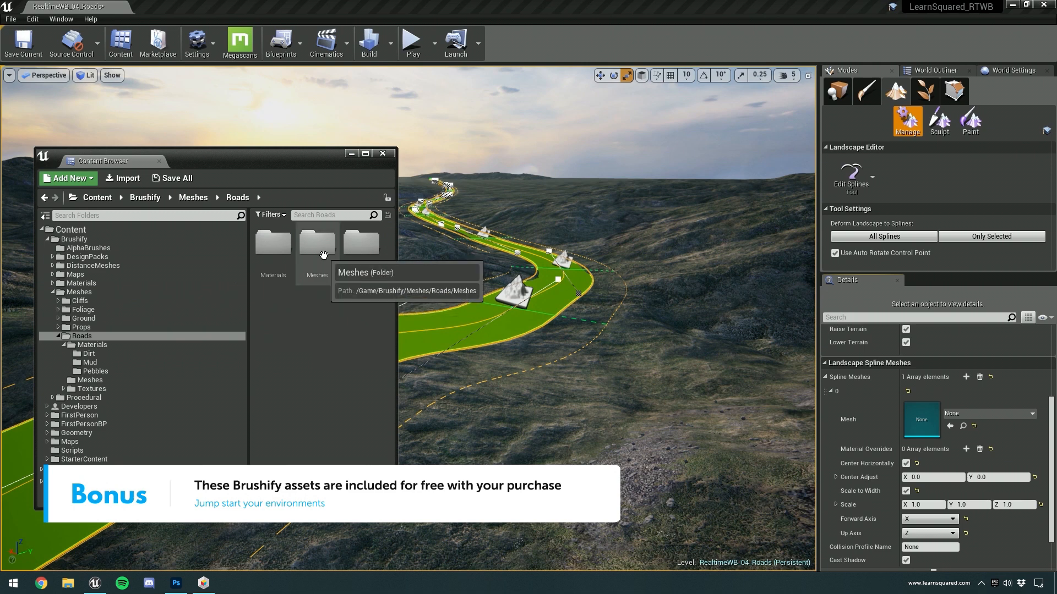
pyautogui.doubleClick(318, 273)
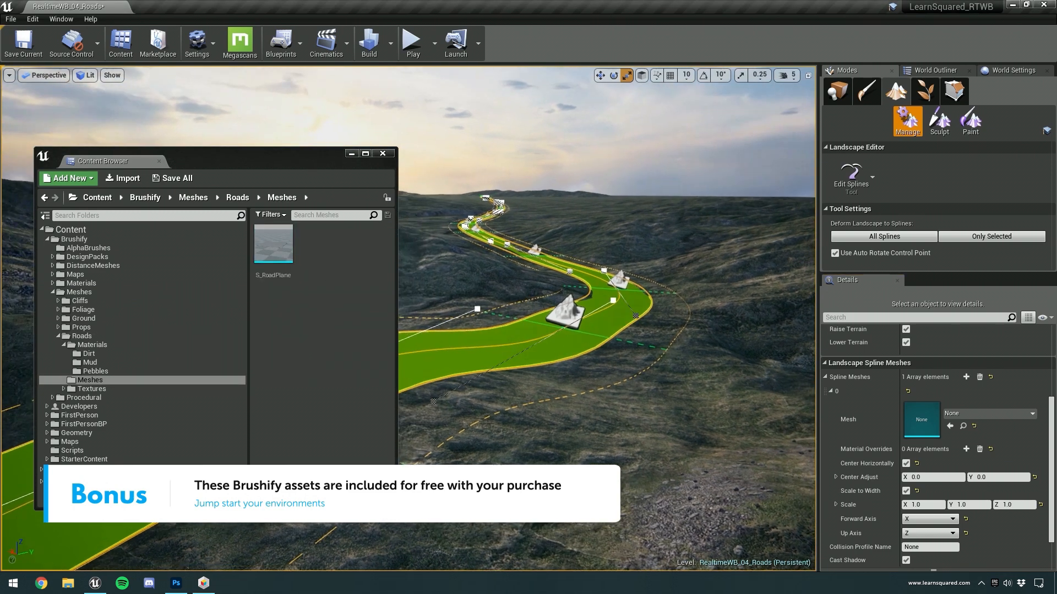
pyautogui.moveTo(289, 262); pyautogui.dragTo(929, 420)
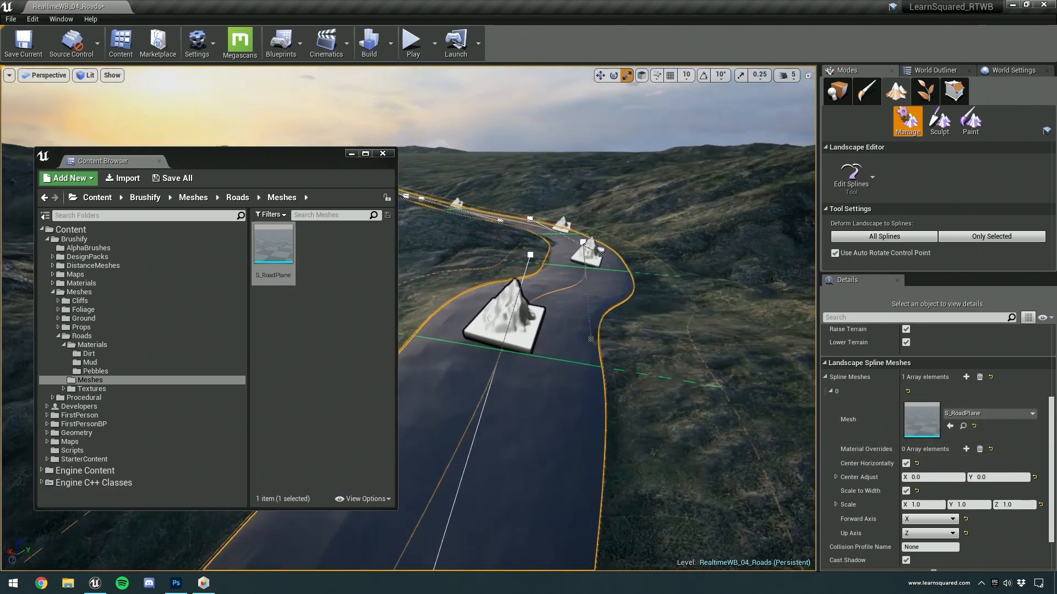
pyautogui.moveTo(528, 308); pyautogui.dragTo(550, 281, button='right')
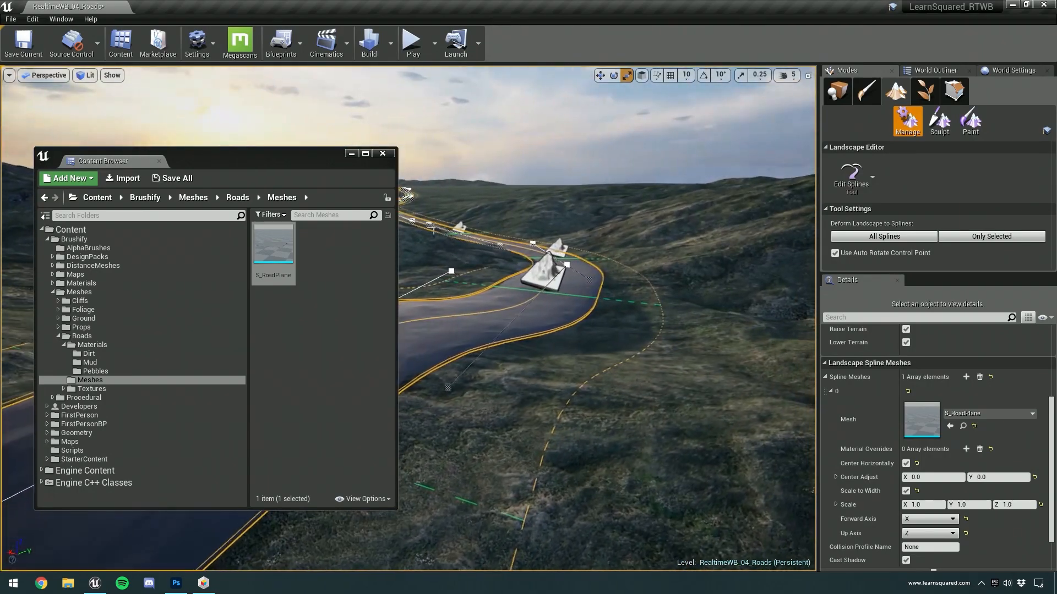
pyautogui.click(352, 154)
# Fine-tune the height of a control point on the road stretch before the bend, and switch to the scale tool
pyautogui.moveTo(409, 319); pyautogui.dragTo(434, 307, button='right')
pyautogui.click(435, 283)
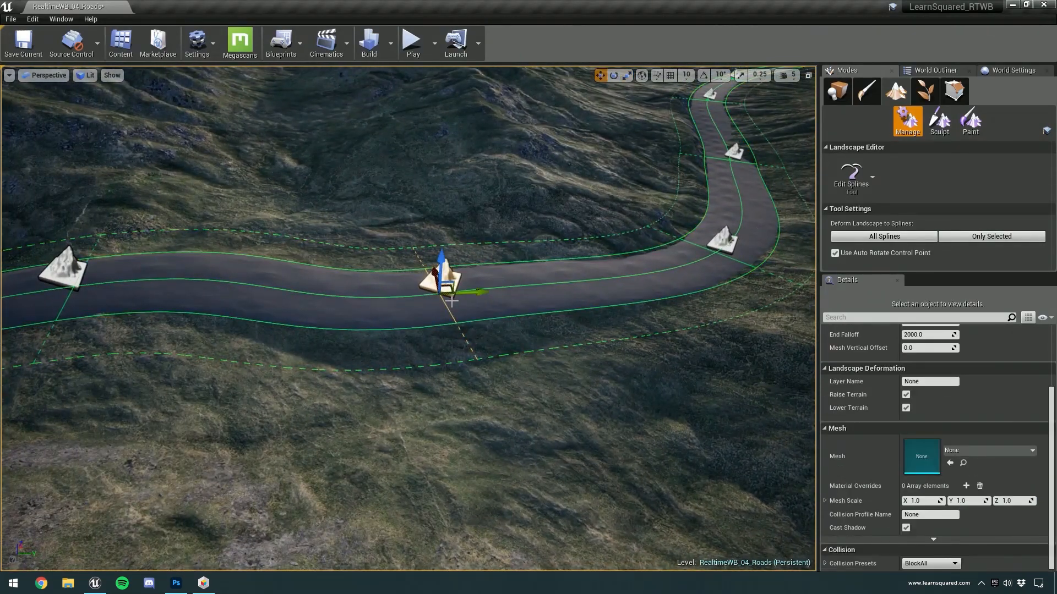
pyautogui.moveTo(446, 290); pyautogui.dragTo(553, 311, button='right')
pyautogui.moveTo(454, 231); pyautogui.dragTo(454, 233)
pyautogui.press('r')
pyautogui.moveTo(456, 235); pyautogui.dragTo(465, 226, button='right')
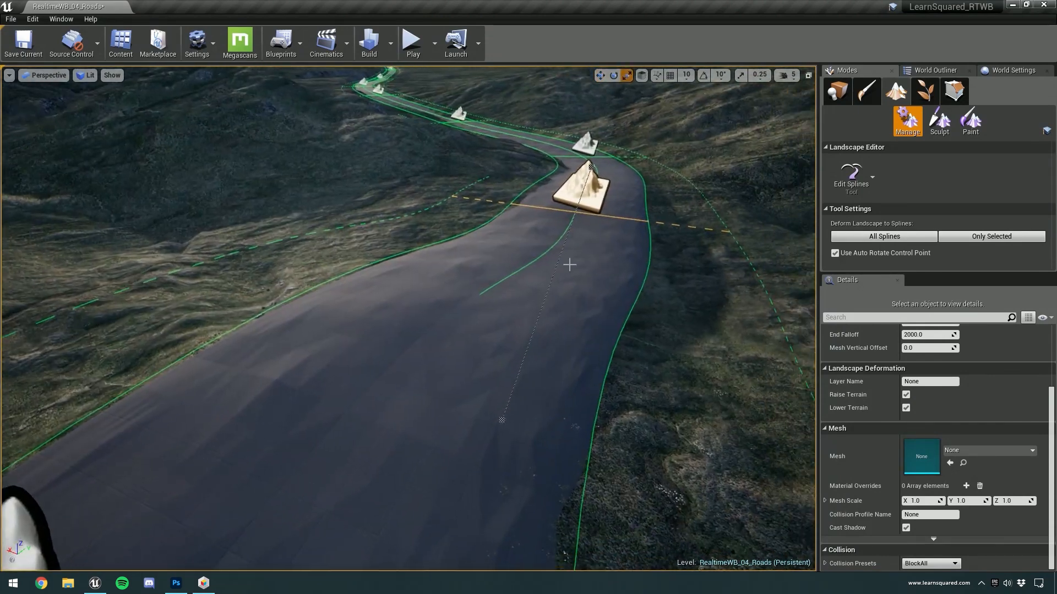
# Inspect the nearby road segments and extend the selection to all connected spline segments
pyautogui.click(552, 296)
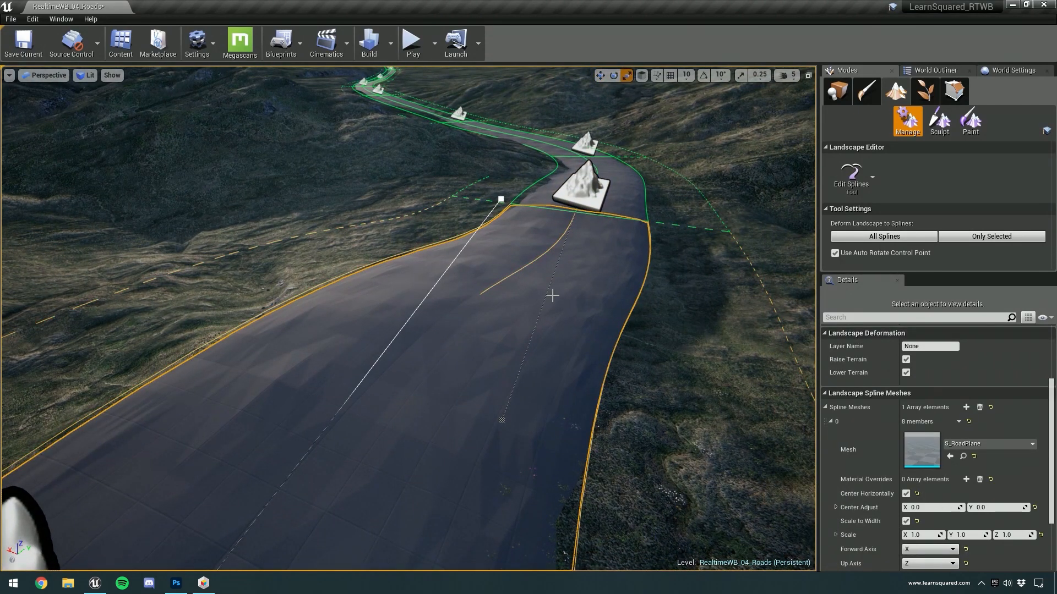
pyautogui.click(608, 202)
pyautogui.moveTo(415, 336); pyautogui.dragTo(440, 347, button='right')
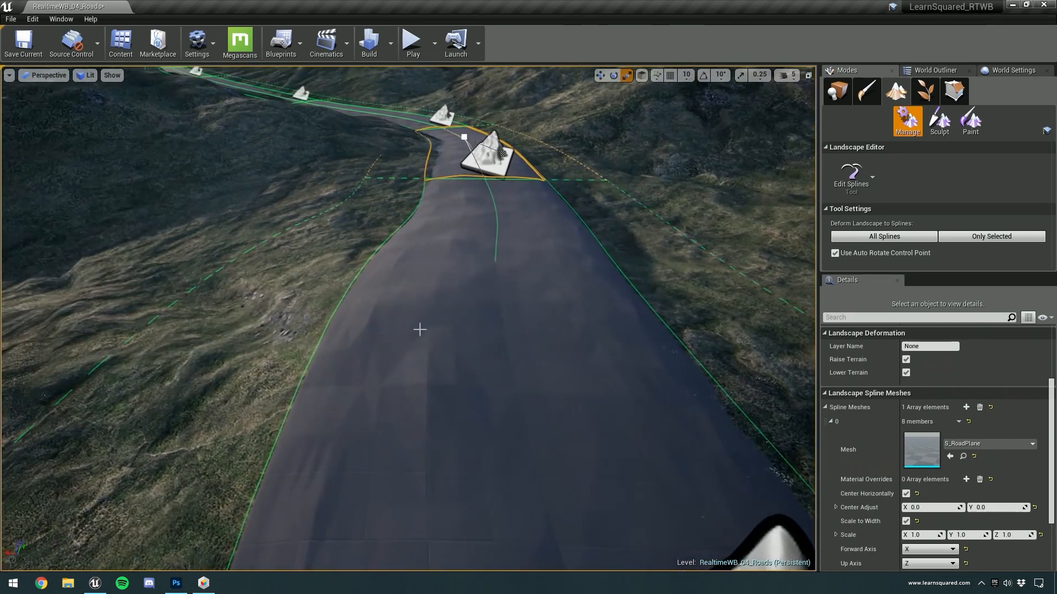
pyautogui.moveTo(460, 403); pyautogui.dragTo(428, 405, button='right')
pyautogui.moveTo(542, 300); pyautogui.dragTo(504, 291, button='right')
pyautogui.moveTo(526, 160); pyautogui.dragTo(519, 191, button='right')
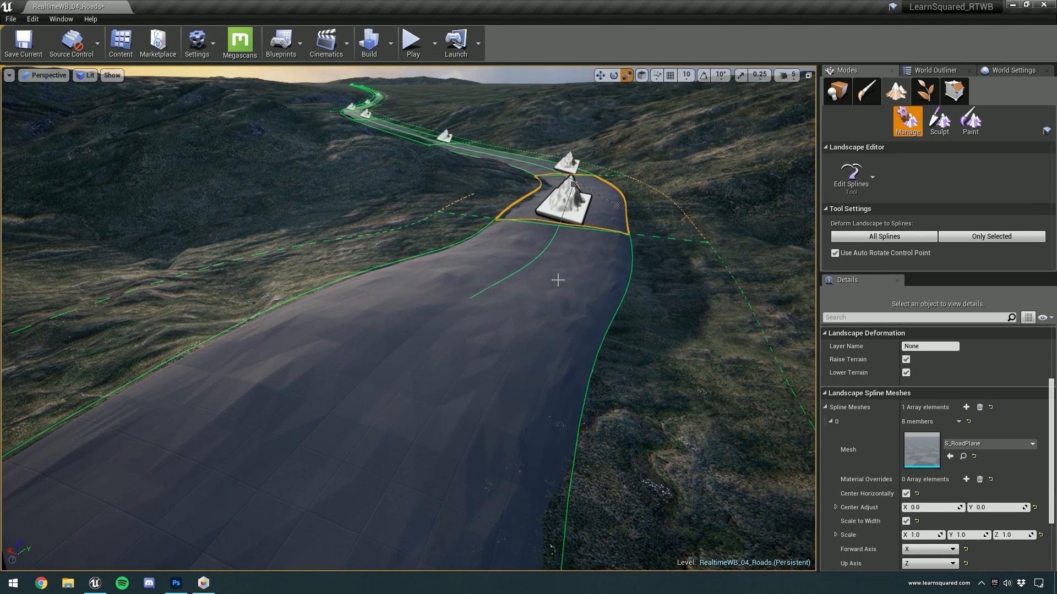
pyautogui.moveTo(550, 351); pyautogui.dragTo(701, 390, button='right')
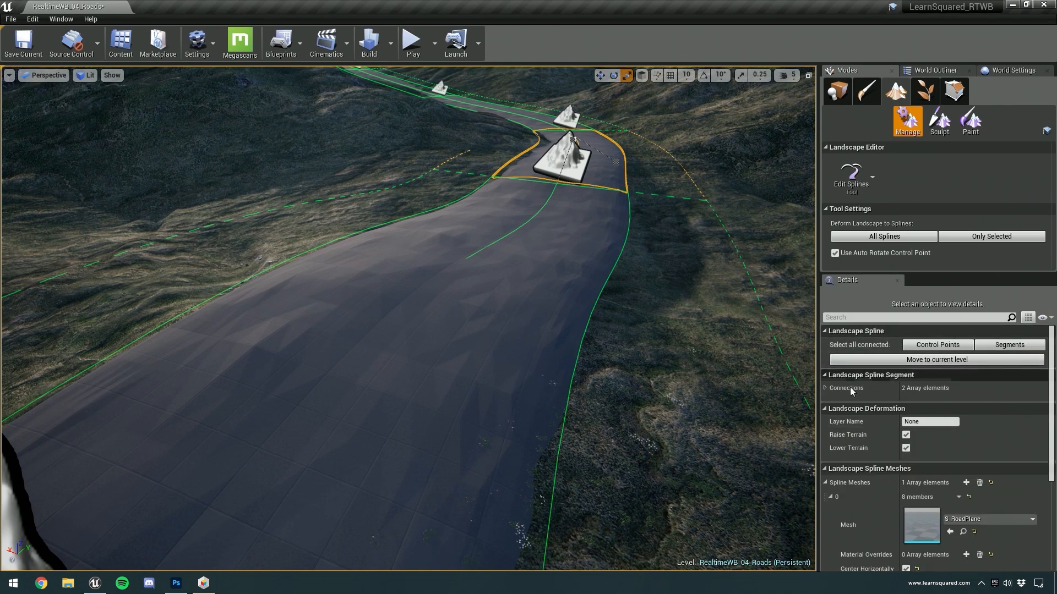
pyautogui.click(1000, 347)
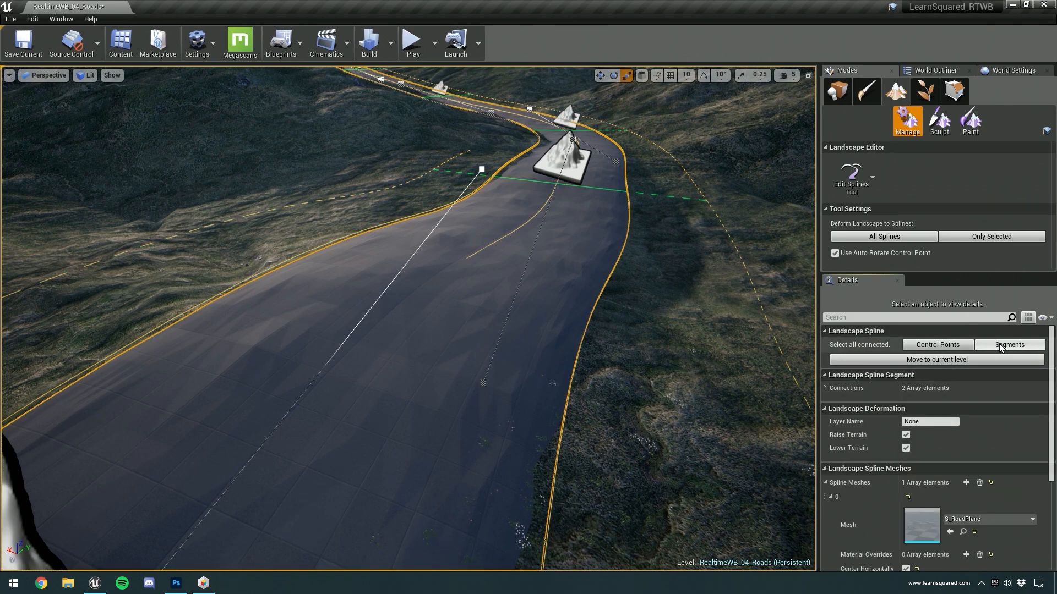
pyautogui.moveTo(673, 353); pyautogui.dragTo(572, 235, button='right')
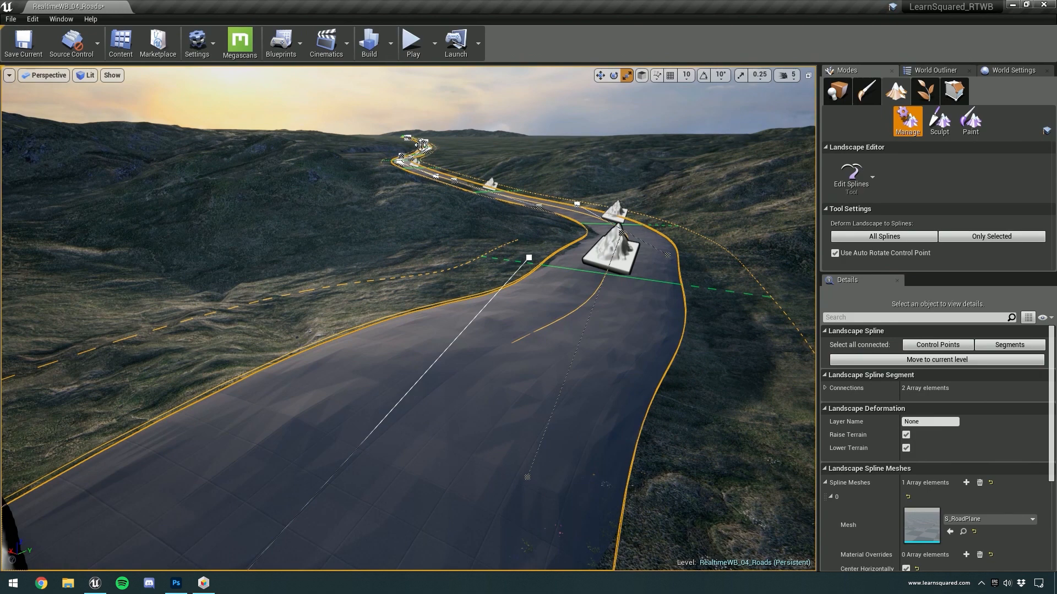
pyautogui.moveTo(518, 408); pyautogui.dragTo(543, 496, button='right')
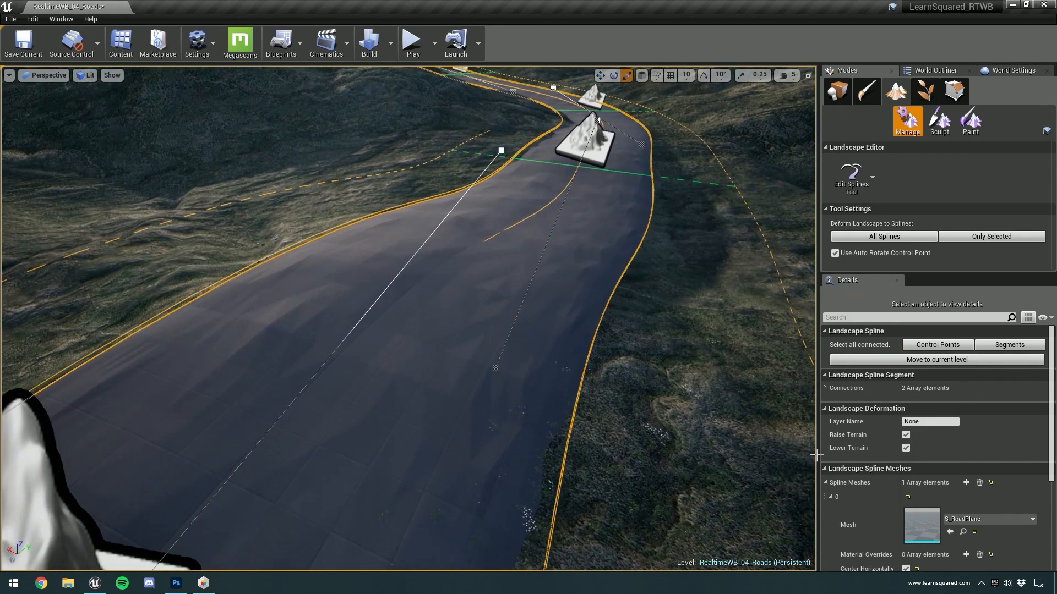
# Add one material override entry to the S_RoadPlane spline mesh of the selected segments
pyautogui.scroll(-5, 852, 457)
pyautogui.scroll(-1, 864, 427)
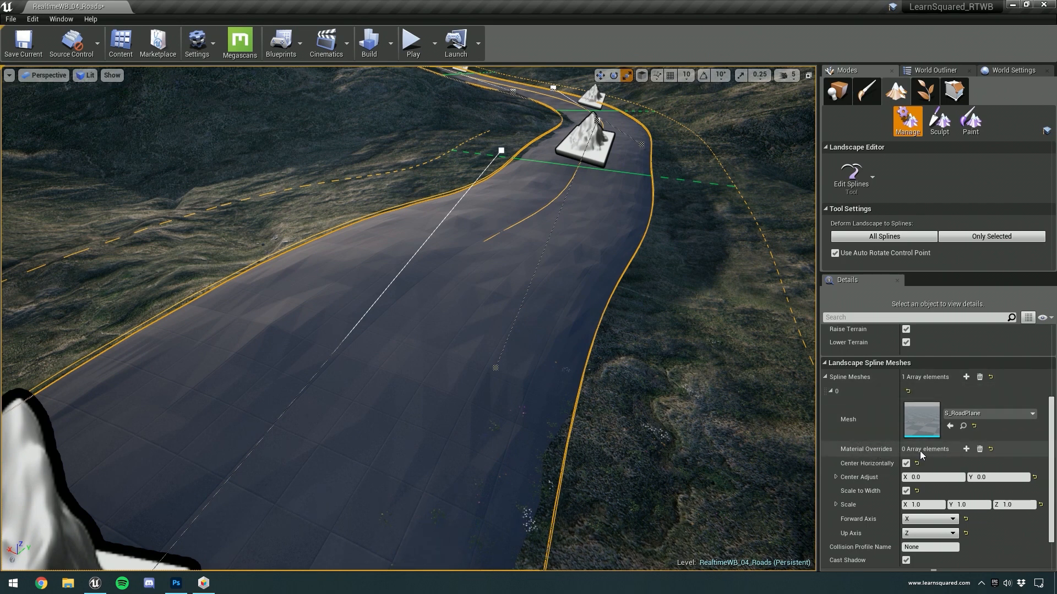
pyautogui.click(966, 449)
pyautogui.scroll(-2, 936, 456)
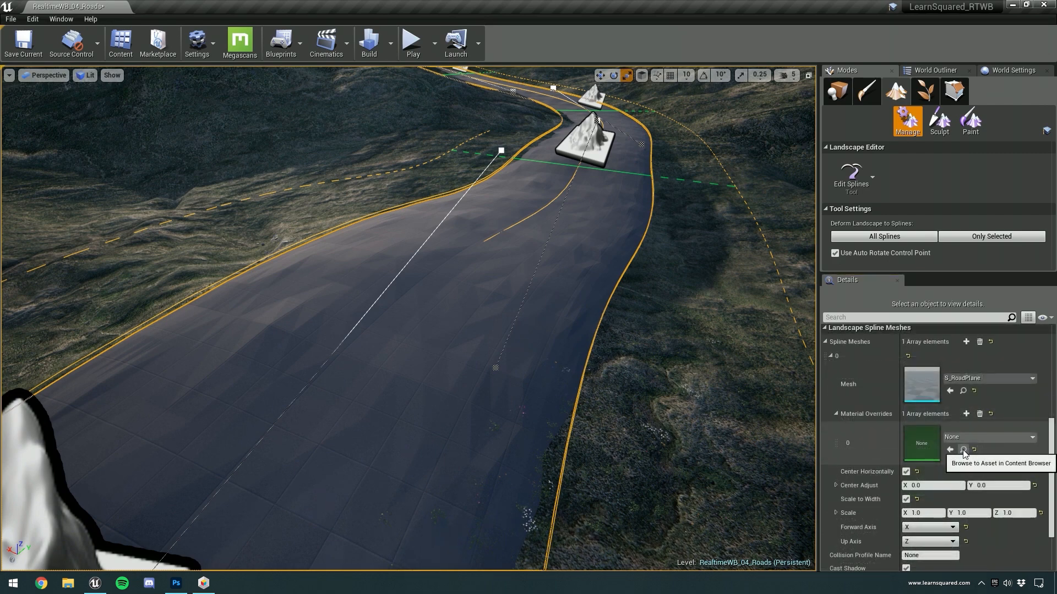
# Assign MI_Road_Pebbles_01_Inst from Brushify/Meshes/Roads/Materials/Pebbles to the material override, and put the Content Browser away
pyautogui.click(964, 451)
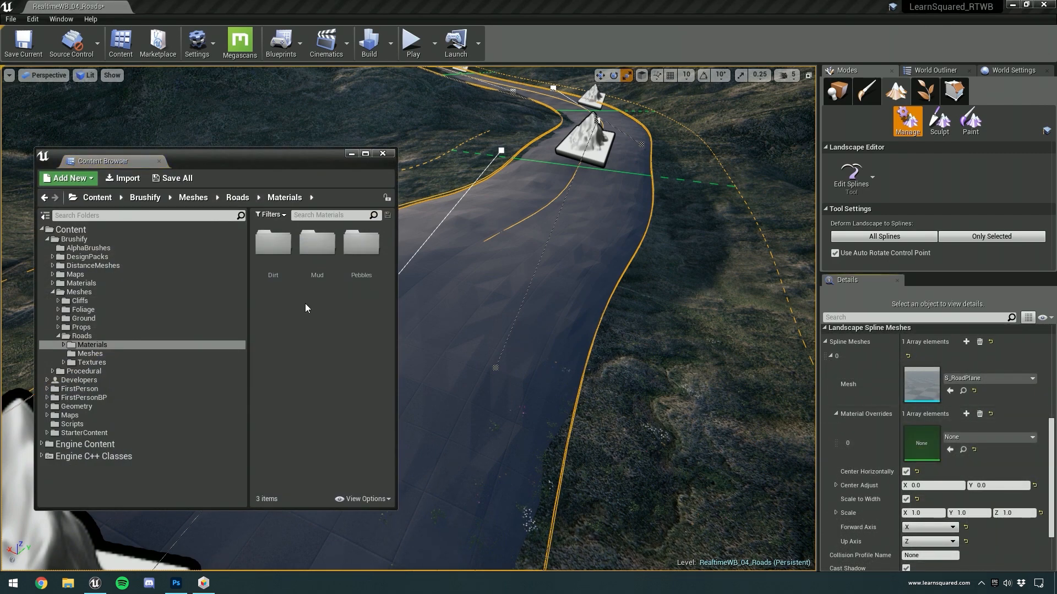
pyautogui.click(152, 198)
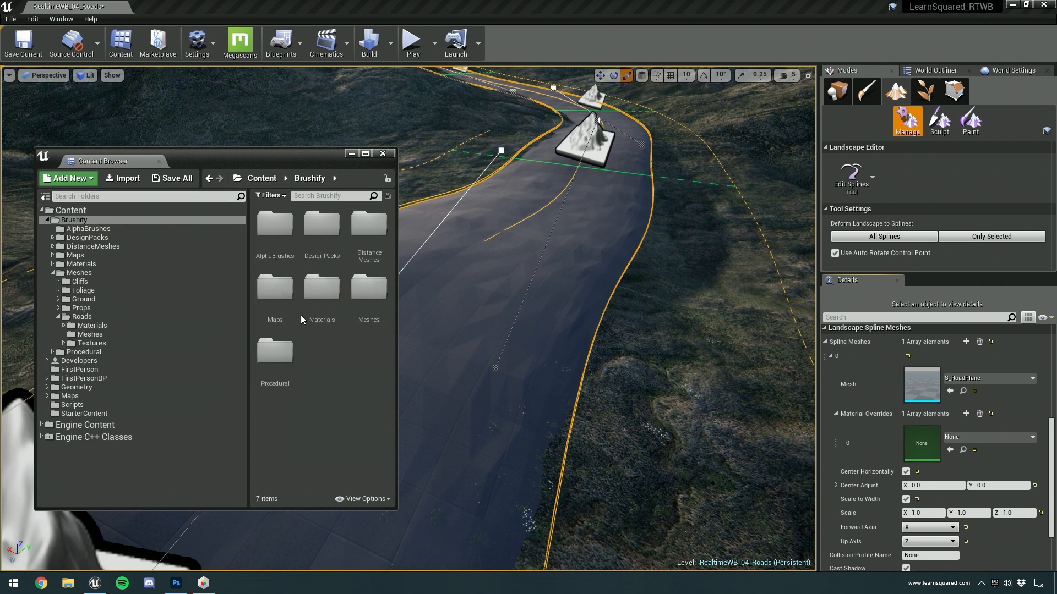
pyautogui.doubleClick(368, 301)
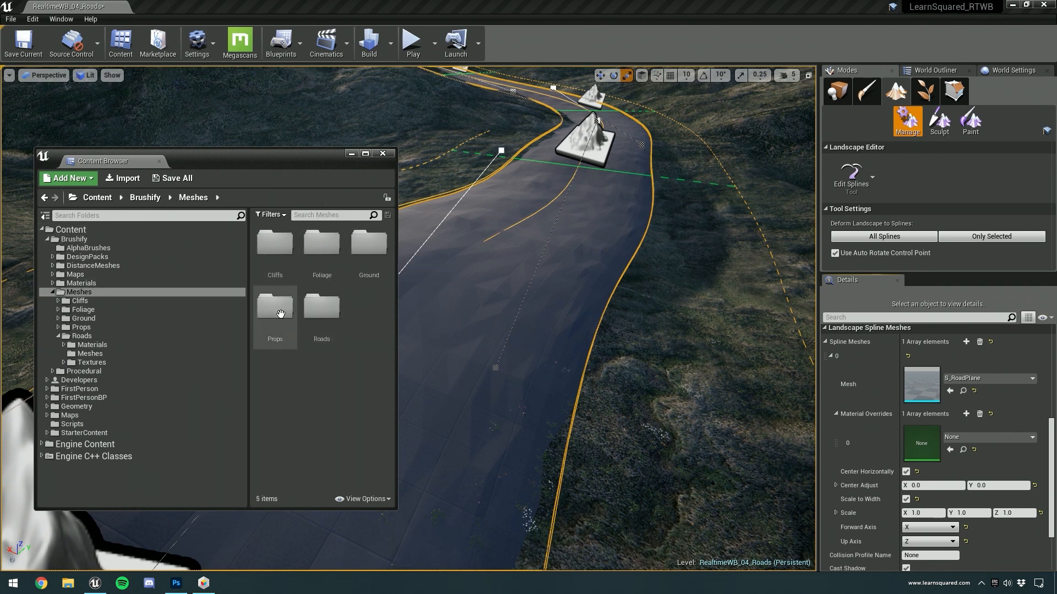
pyautogui.doubleClick(316, 314)
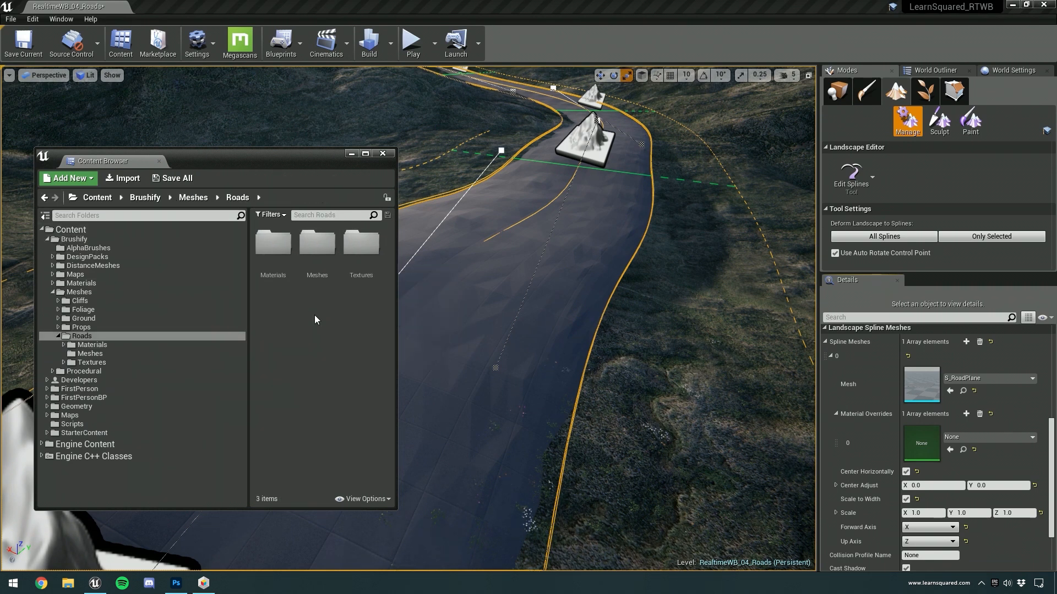
pyautogui.doubleClick(272, 243)
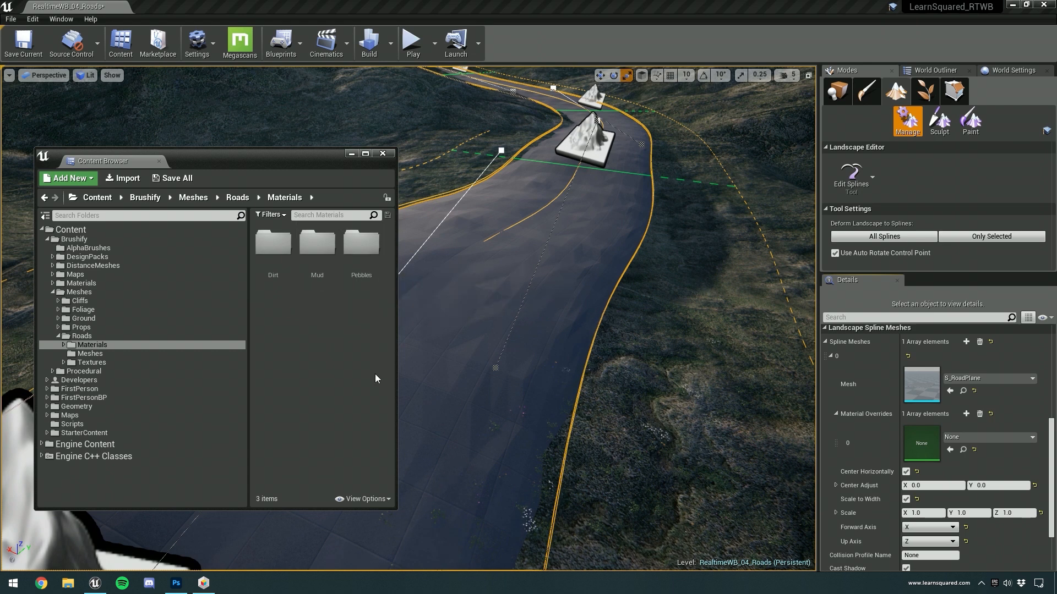
pyautogui.moveTo(504, 367); pyautogui.dragTo(512, 356, button='middle')
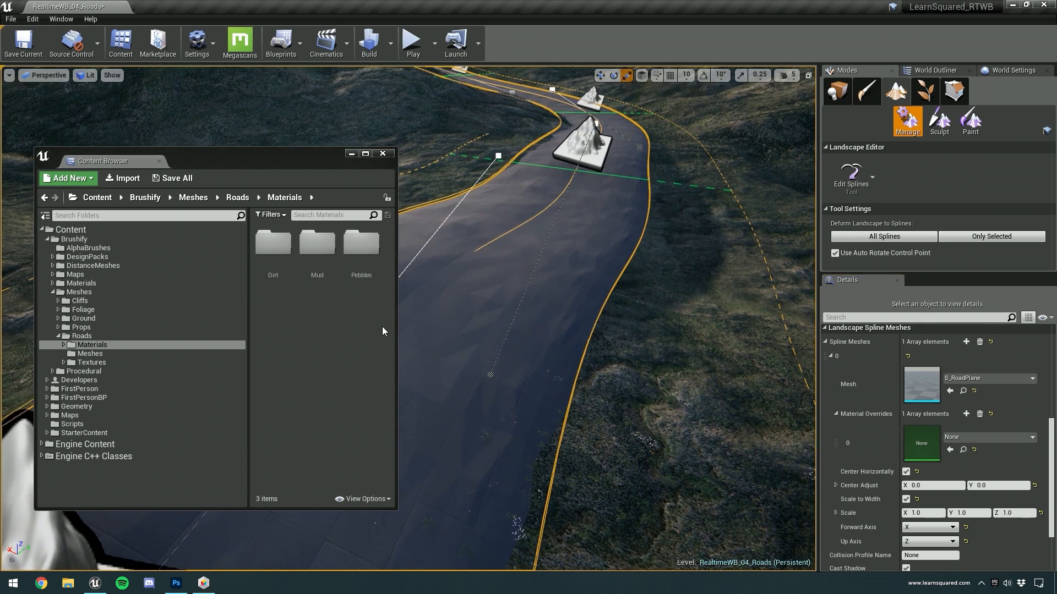
pyautogui.doubleClick(361, 244)
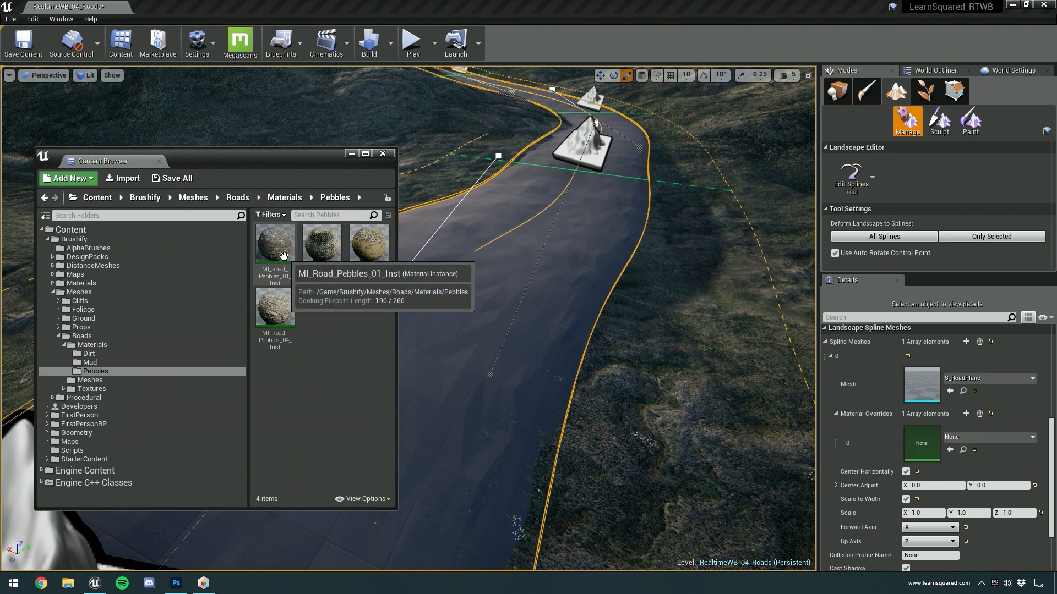
pyautogui.moveTo(277, 253); pyautogui.dragTo(937, 444)
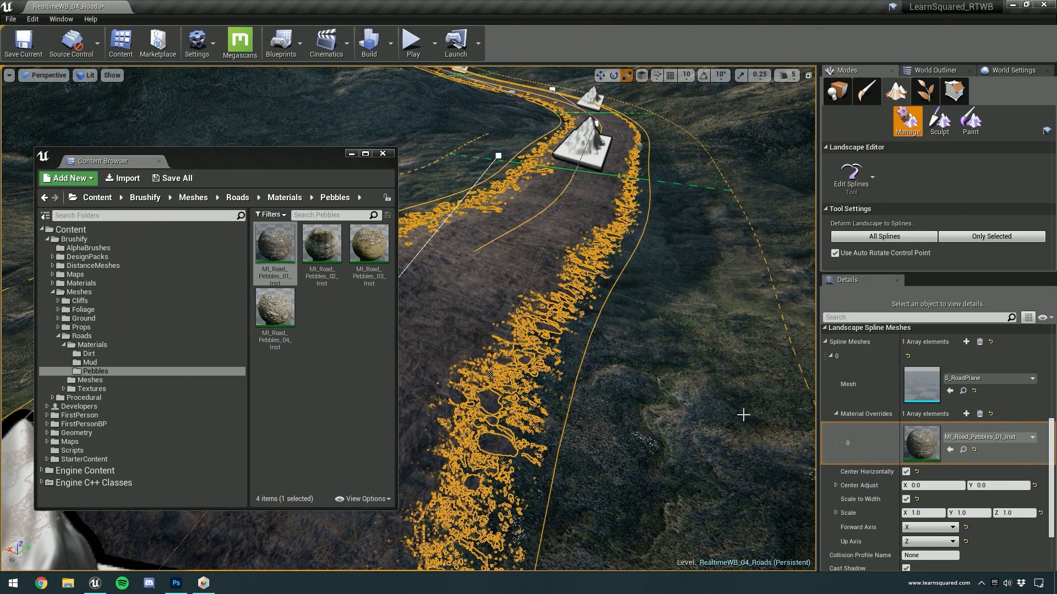
pyautogui.click(351, 156)
# Examine the pebble road surface up close in the viewport and in a play session
pyautogui.scroll(6, 408, 280)
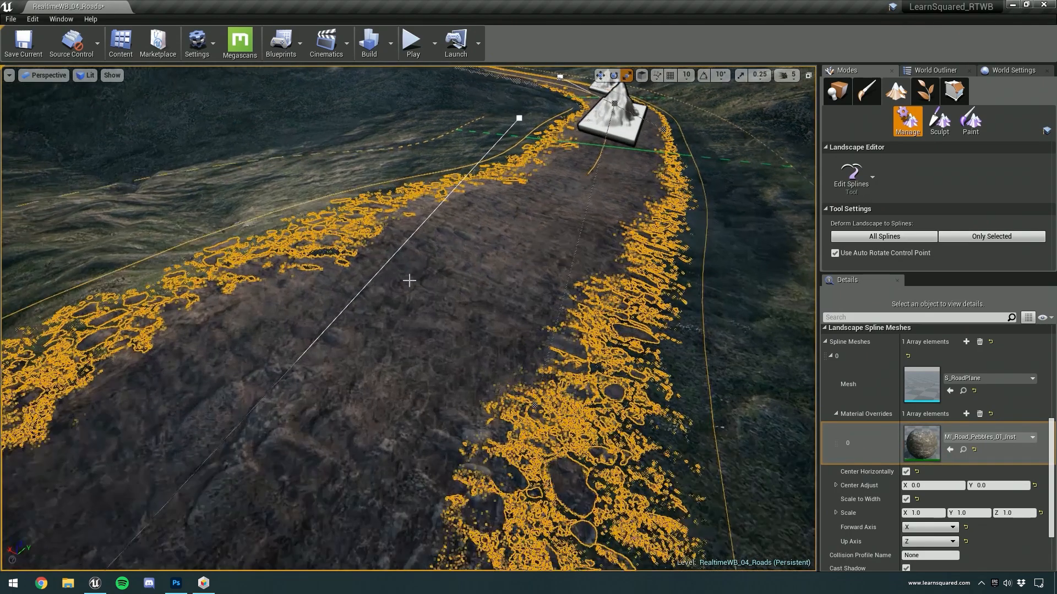
pyautogui.scroll(8, 446, 293)
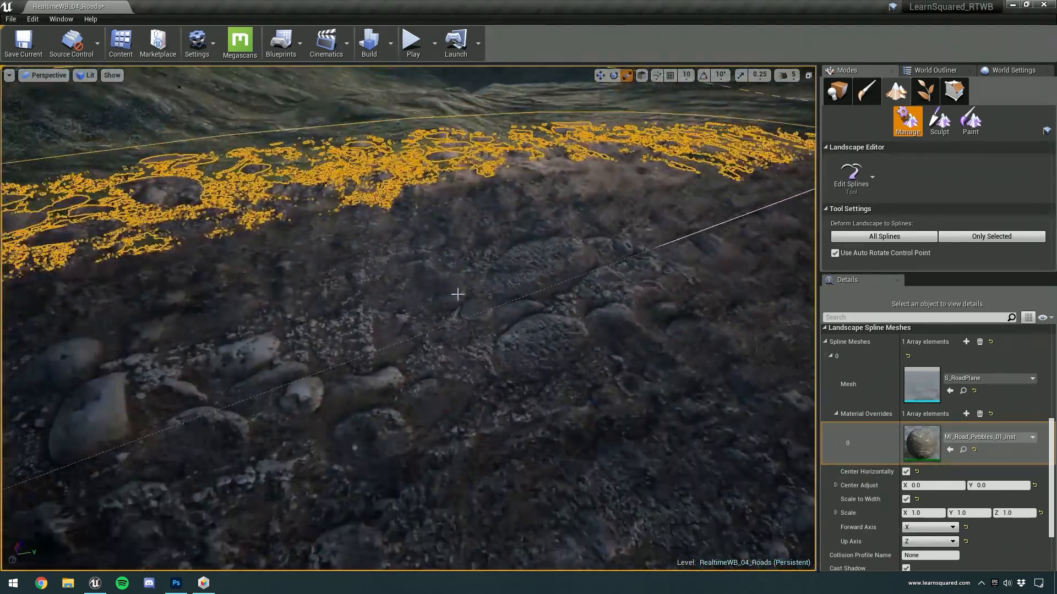
pyautogui.scroll(-10, 474, 294)
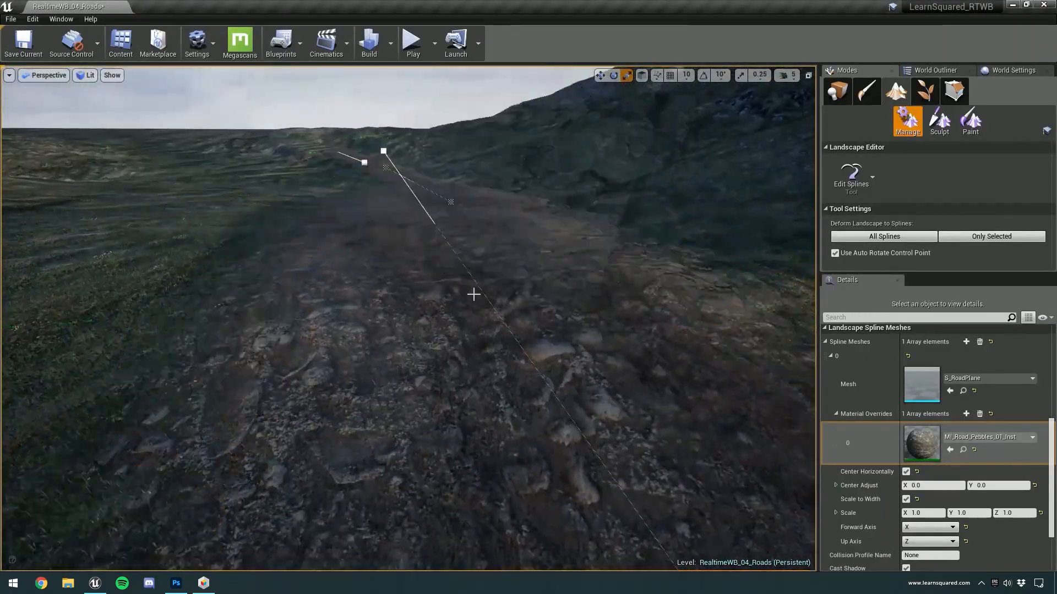
pyautogui.scroll(-3, 473, 294)
pyautogui.moveTo(473, 294)
pyautogui.mouseDown(button='right')
pyautogui.moveTo(509, 314)
pyautogui.moveTo(286, 352)
pyautogui.moveTo(363, 181)
pyautogui.moveTo(477, 209)
pyautogui.moveTo(461, 286)
pyautogui.mouseUp(button='right')
pyautogui.click(413, 41)
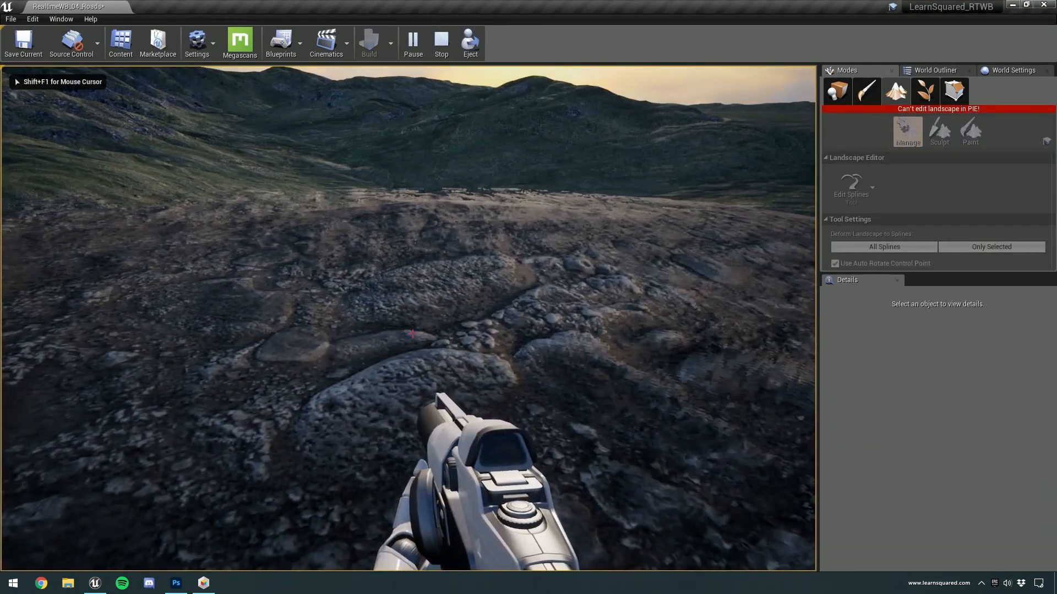
pyautogui.press('Escape')
pyautogui.press('Escape')
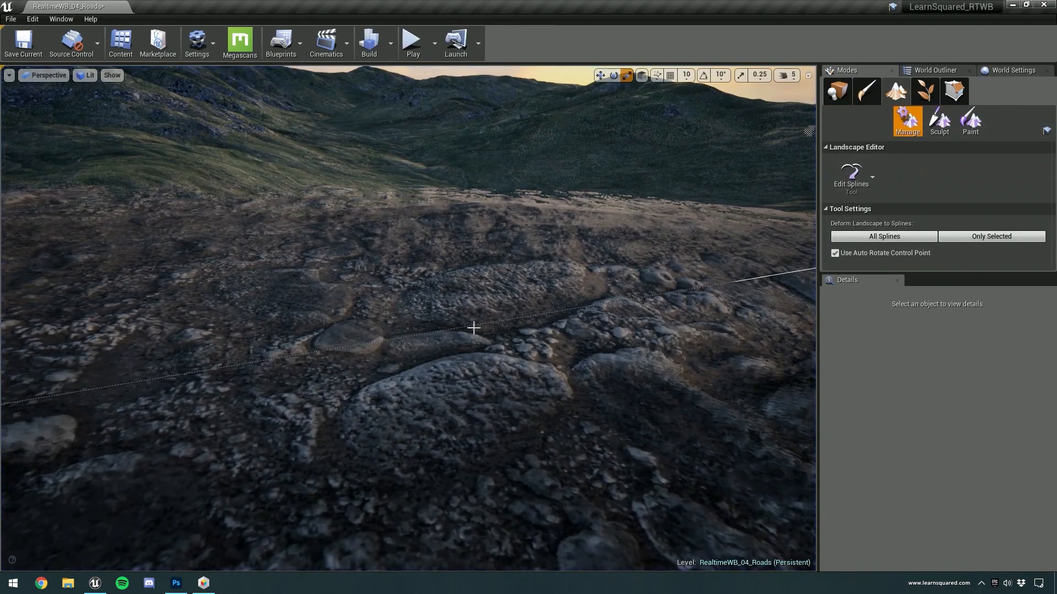
# Select all connected control points of the road, try a width of 150, and set the width to 250
pyautogui.moveTo(424, 347); pyautogui.dragTo(448, 308, button='right')
pyautogui.scroll(-3, 412, 353)
pyautogui.scroll(-5, 412, 352)
pyautogui.click(416, 329)
pyautogui.scroll(-4, 434, 156)
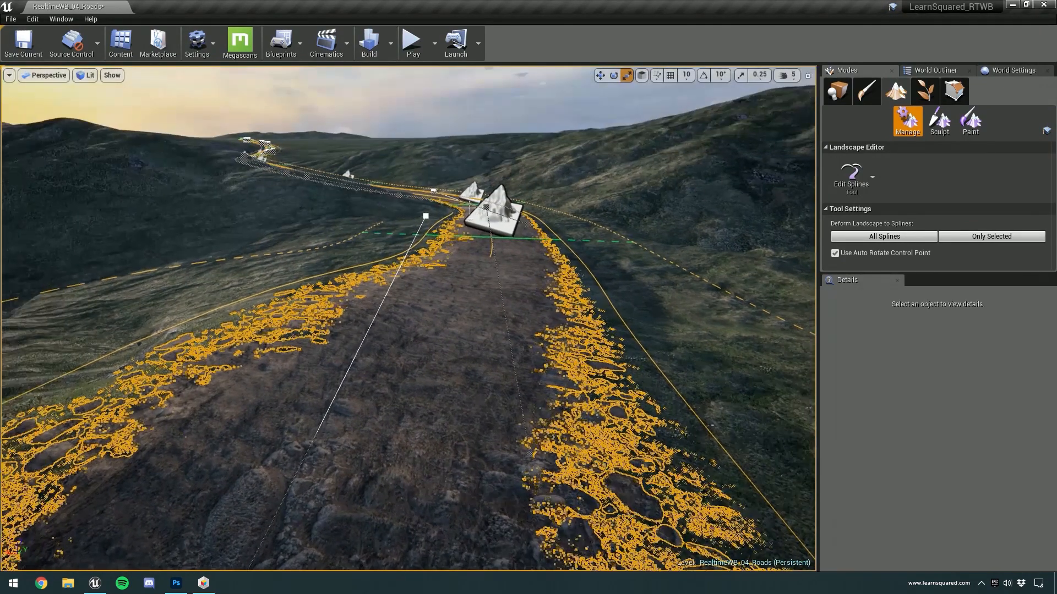
pyautogui.click(473, 218)
pyautogui.scroll(5, 840, 438)
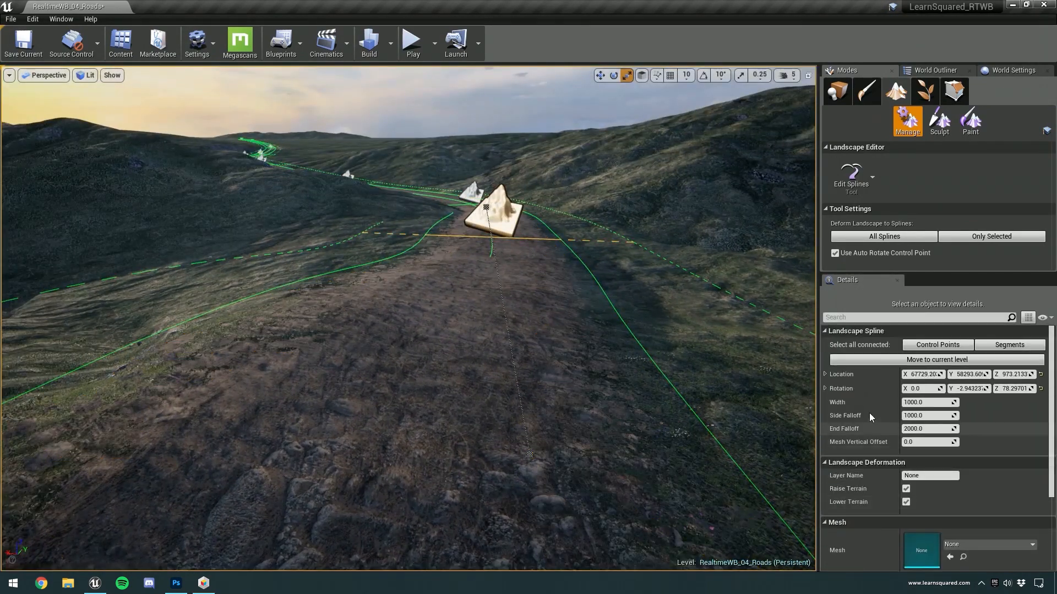
pyautogui.click(922, 346)
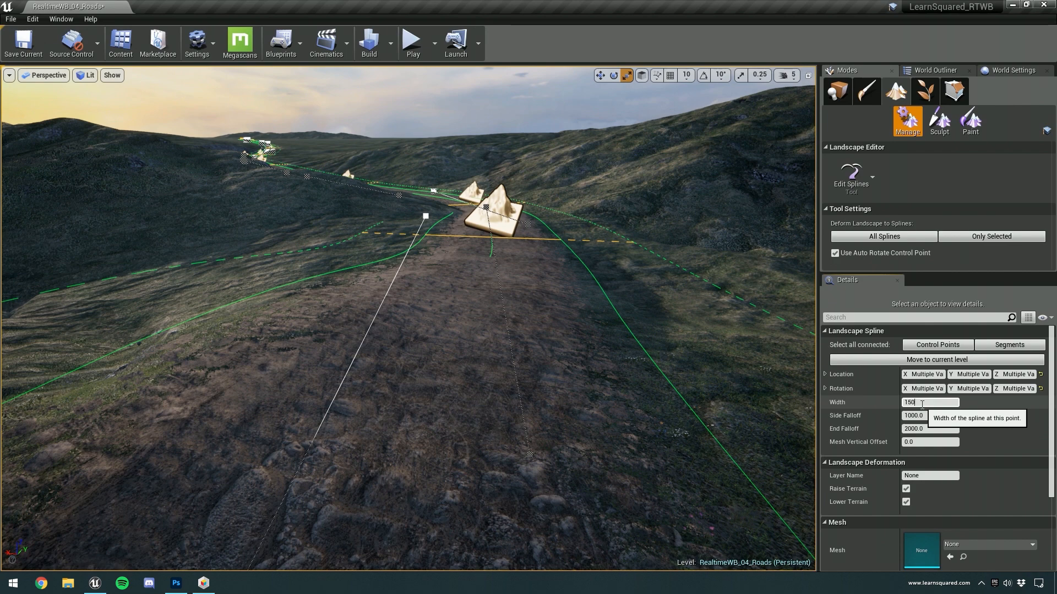
pyautogui.press('Return')
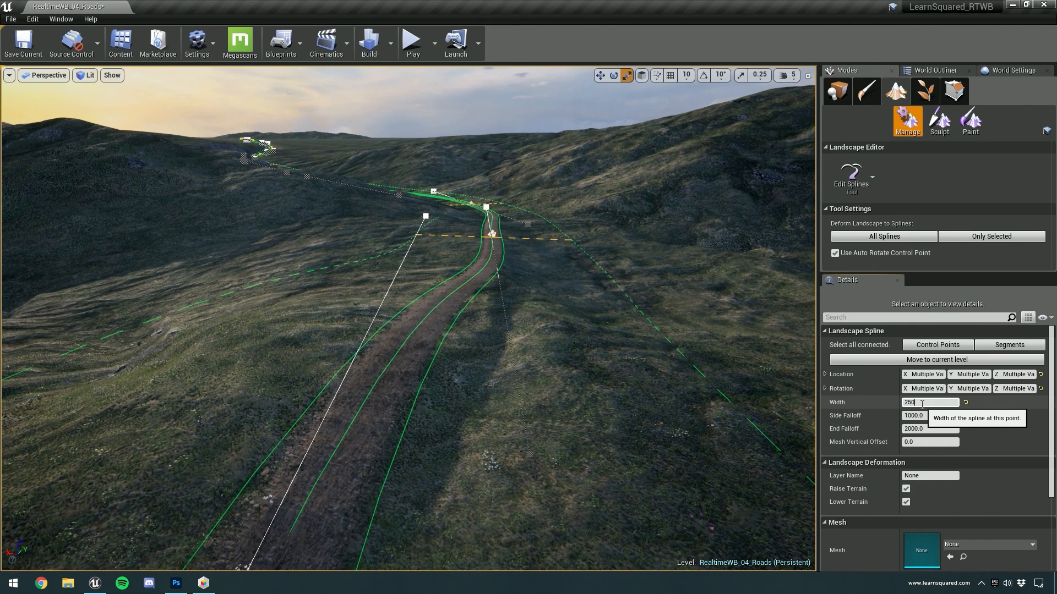
pyautogui.press('Return')
# Check the resized road's width and surface at ground level in a play session
pyautogui.press('w')
pyautogui.moveTo(528, 319); pyautogui.dragTo(474, 380, button='right')
pyautogui.moveTo(604, 320); pyautogui.dragTo(633, 248, button='right')
pyautogui.click(413, 44)
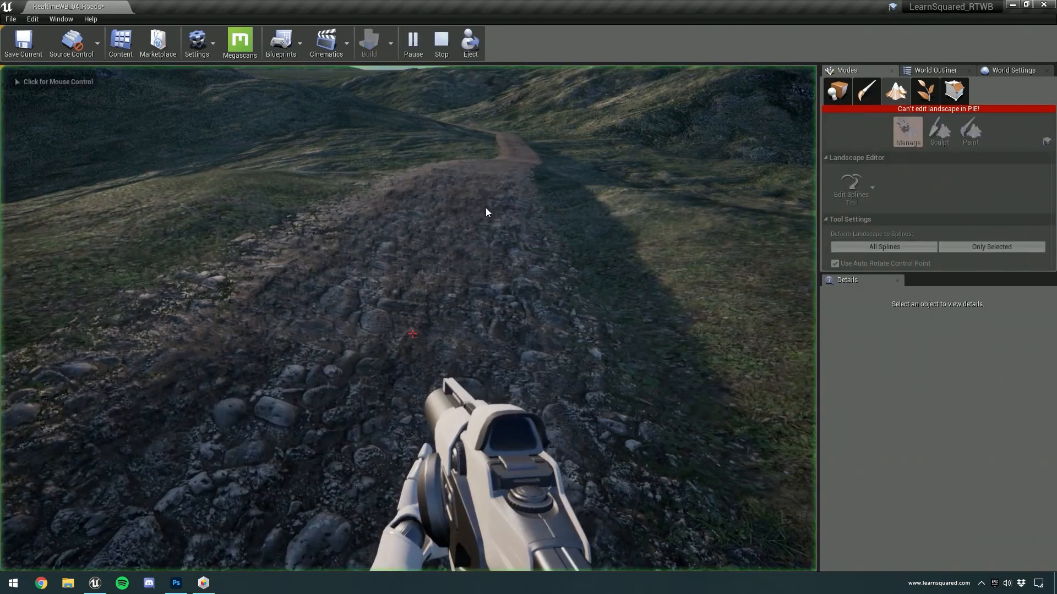
pyautogui.press('d')
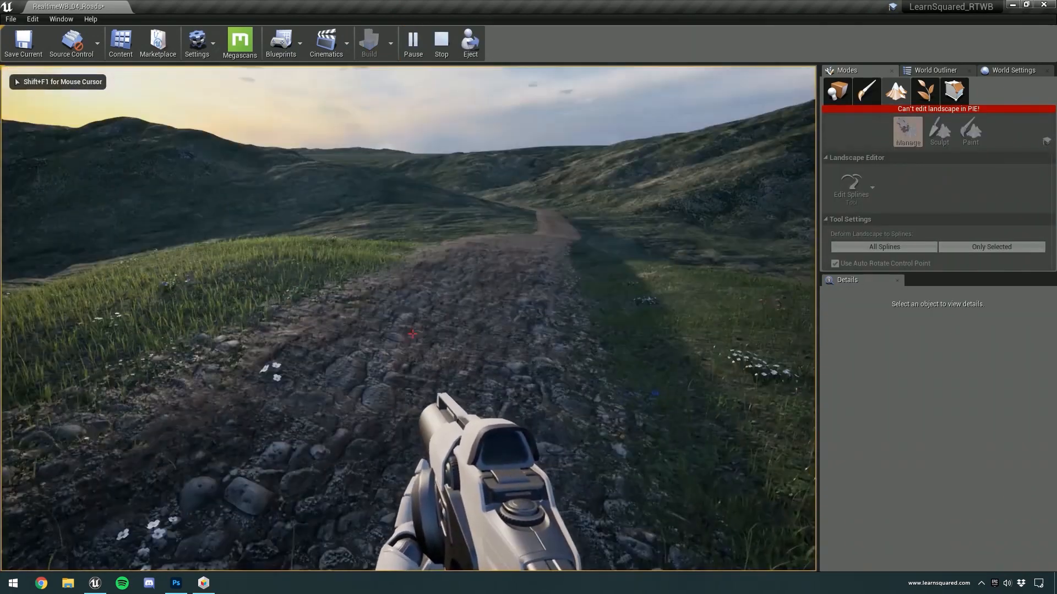
pyautogui.press('a')
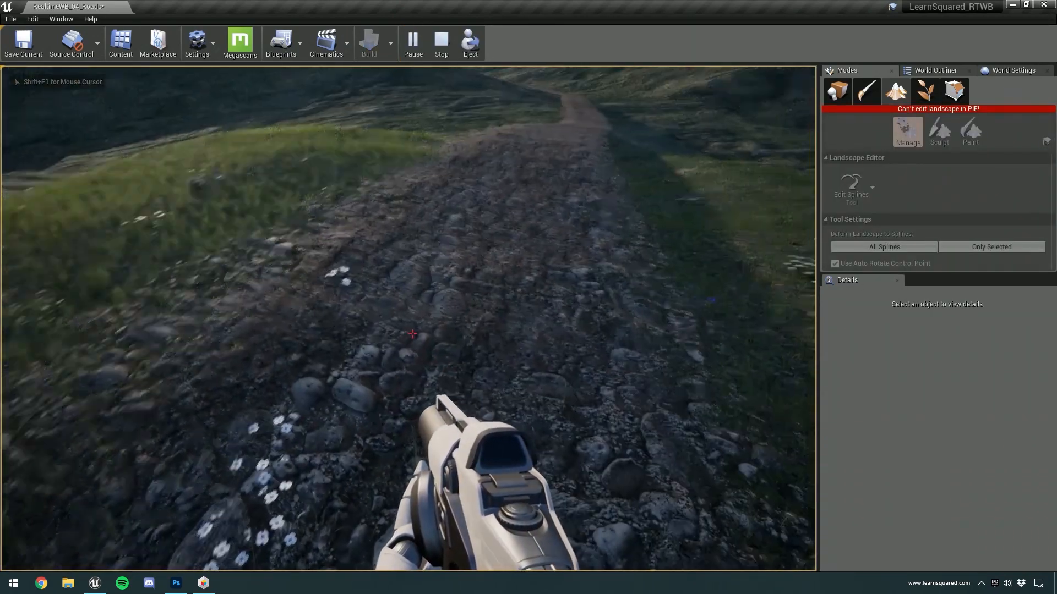
pyautogui.press('Escape')
# Select all connected road segments and locate their material override asset in the Content Browser
pyautogui.click(487, 142)
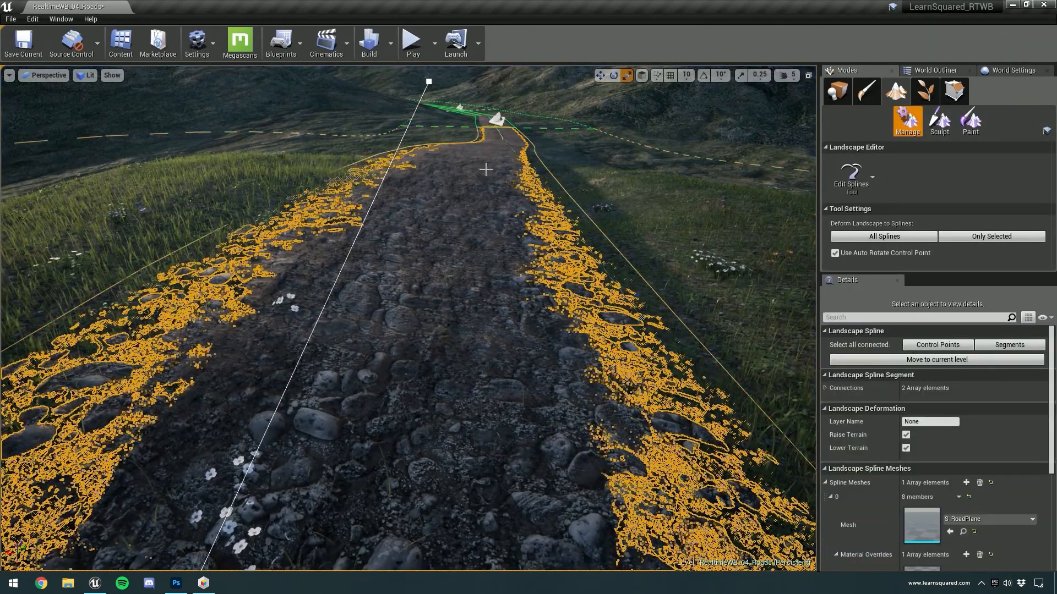
pyautogui.click(976, 347)
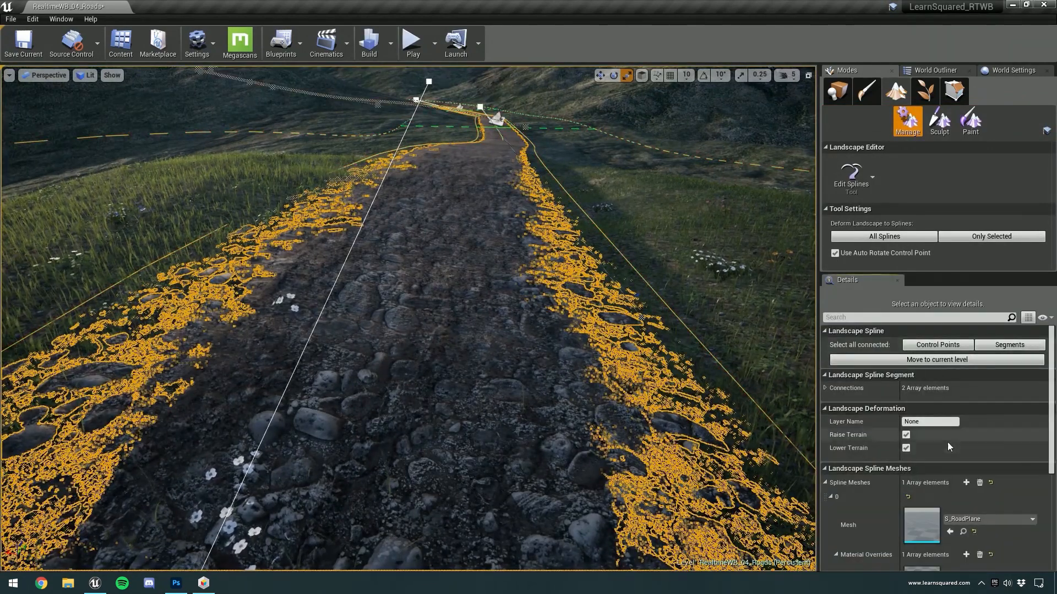
pyautogui.scroll(-3, 962, 461)
pyautogui.click(962, 485)
# Try MI_Road_Pebbles_02_Inst and MI_Road_Pebbles_03_Inst as the road's material override and compare their look
pyautogui.moveTo(544, 326)
pyautogui.mouseDown(button='right')
pyautogui.moveTo(492, 306)
pyautogui.moveTo(537, 320)
pyautogui.mouseUp(button='right')
pyautogui.moveTo(321, 245); pyautogui.dragTo(927, 478)
pyautogui.moveTo(616, 374)
pyautogui.mouseDown(button='right')
pyautogui.moveTo(619, 418)
pyautogui.moveTo(611, 357)
pyautogui.mouseUp(button='right')
pyautogui.moveTo(369, 245); pyautogui.dragTo(918, 480)
pyautogui.moveTo(763, 444); pyautogui.dragTo(762, 479, button='right')
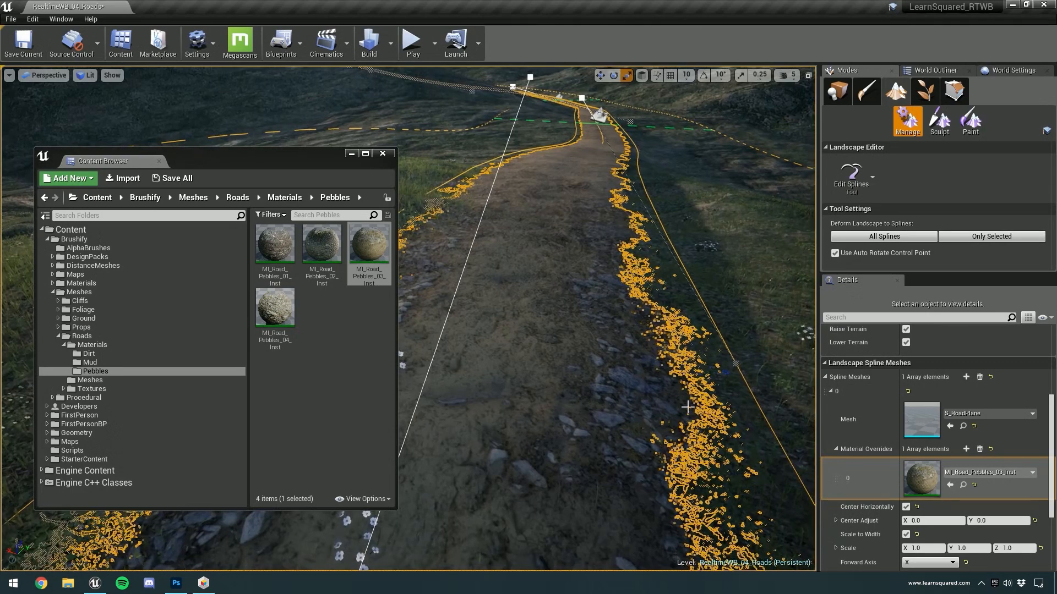
pyautogui.moveTo(630, 358); pyautogui.dragTo(632, 361, button='right')
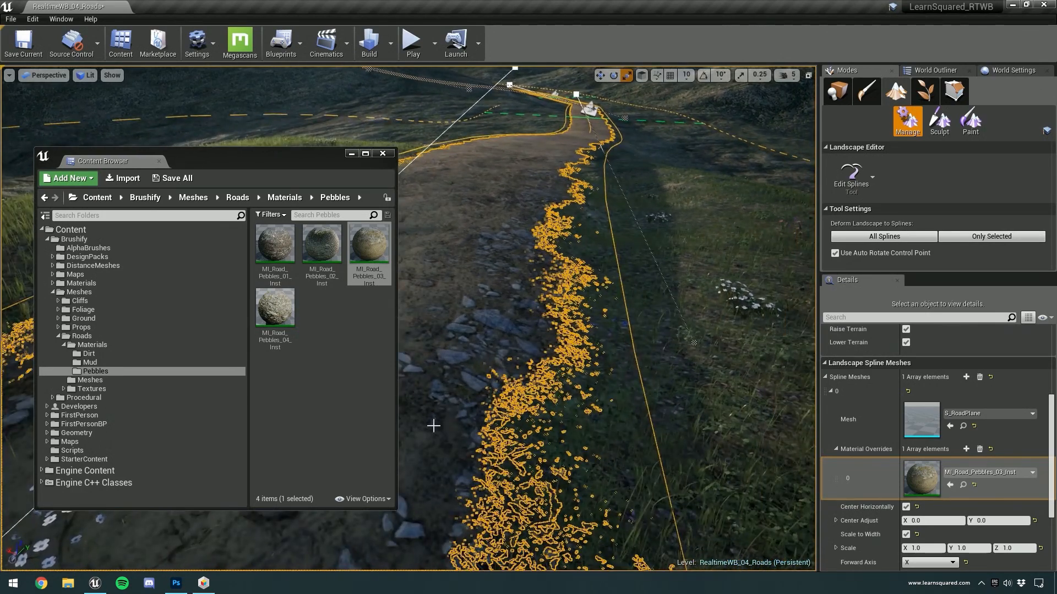
# Assign MI_Road_Pebbles_04_Inst to the road's material override, put the Content Browser away, and inspect the surface
pyautogui.click(276, 307)
pyautogui.moveTo(275, 307); pyautogui.dragTo(921, 478)
pyautogui.moveTo(694, 431); pyautogui.dragTo(693, 431, button='right')
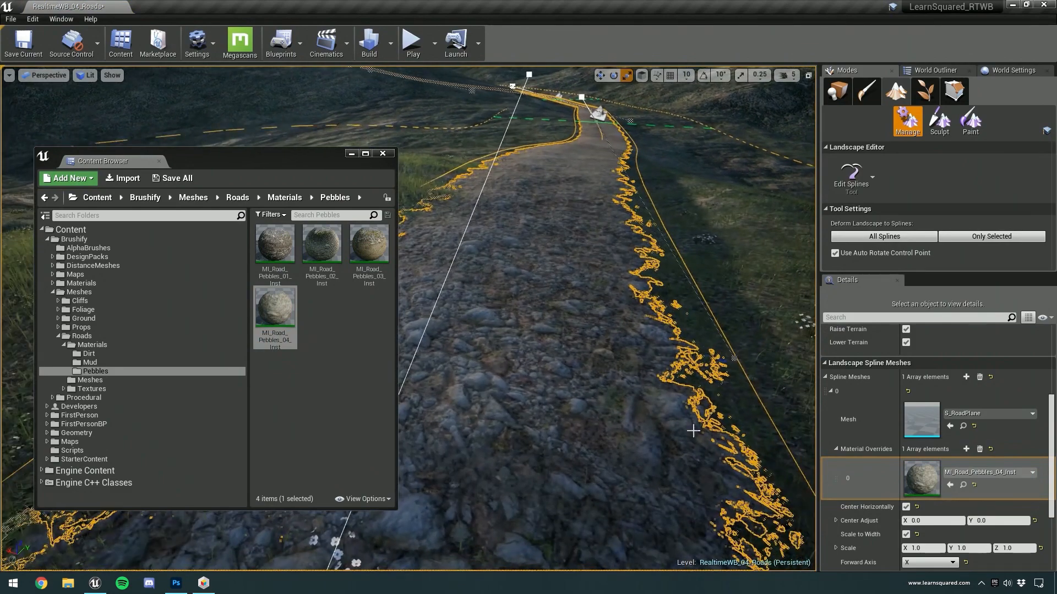
pyautogui.click(351, 154)
pyautogui.moveTo(503, 239); pyautogui.dragTo(493, 250, button='right')
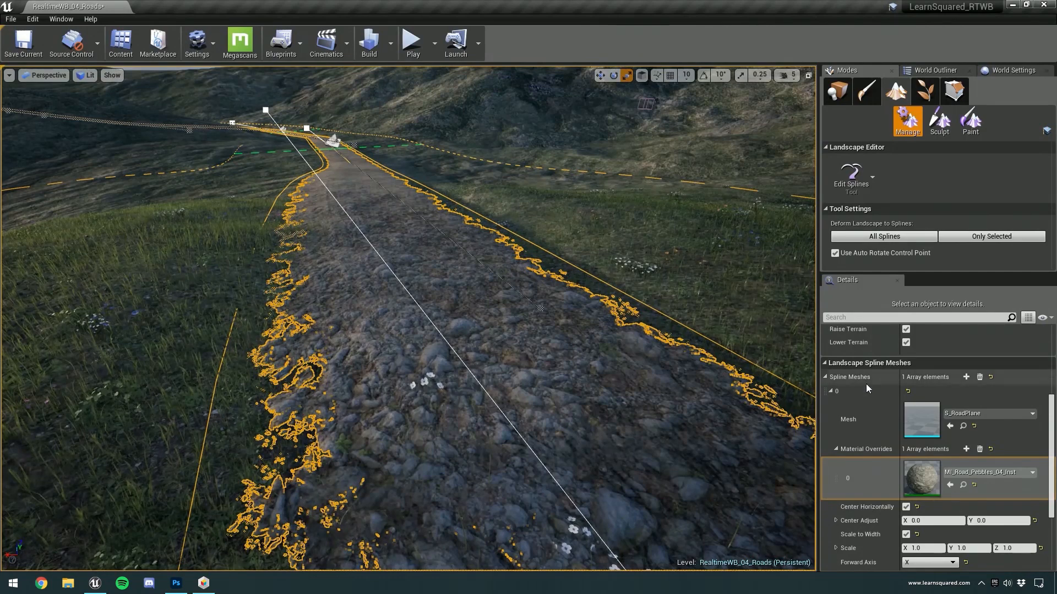
# Select all connected control points of the road spline and set their width to 400
pyautogui.scroll(3, 877, 402)
pyautogui.moveTo(635, 330); pyautogui.dragTo(496, 235, button='right')
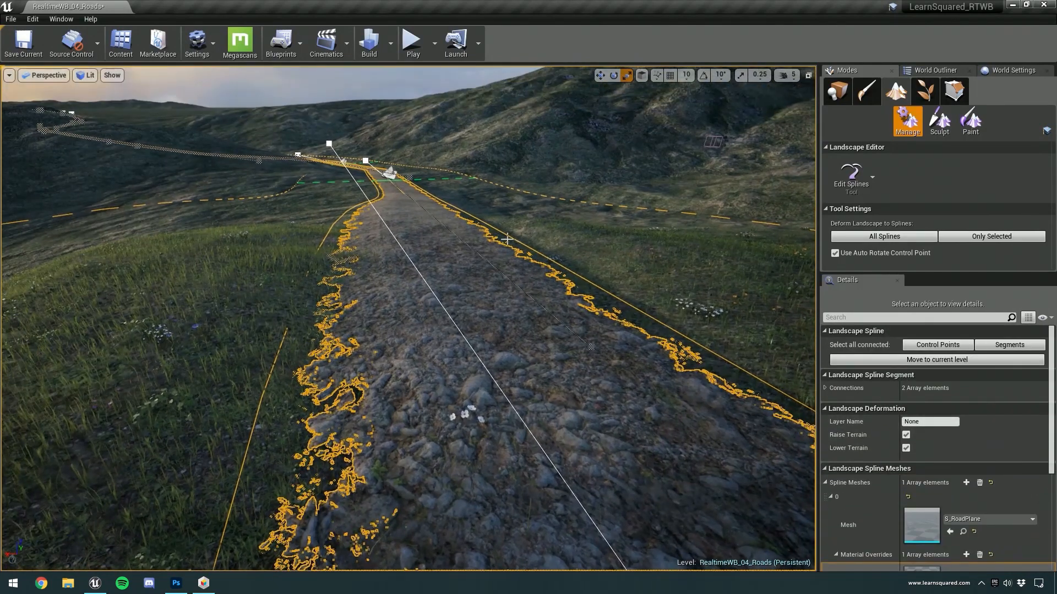
pyautogui.click(390, 174)
pyautogui.moveTo(328, 330); pyautogui.dragTo(318, 328, button='right')
pyautogui.click(938, 345)
pyautogui.click(934, 403)
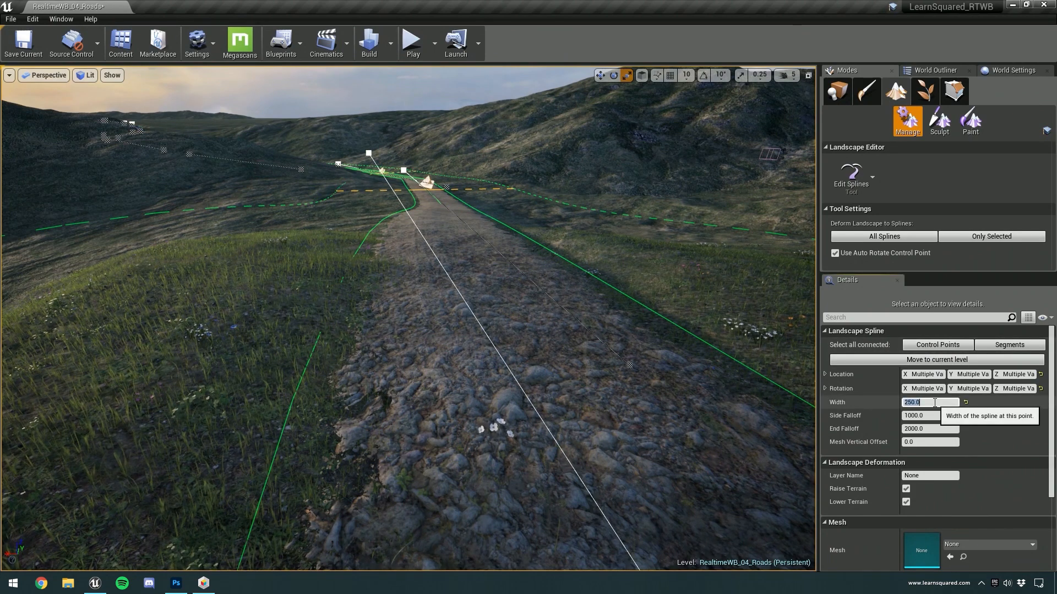
pyautogui.press('Return')
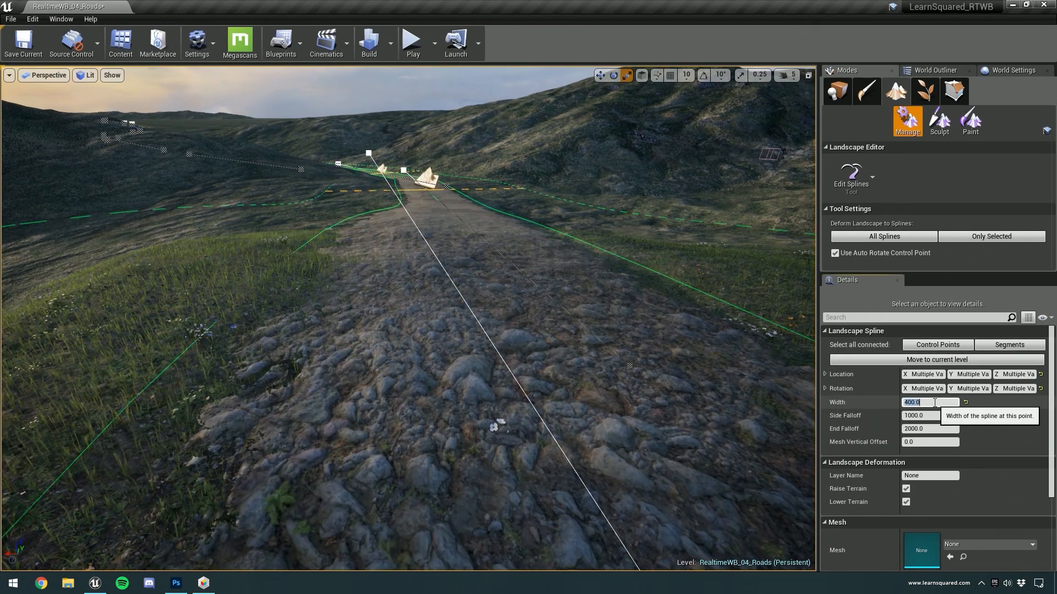
pyautogui.moveTo(523, 314); pyautogui.dragTo(542, 325, button='right')
# Check the widened road from the distant valley viewpoint, with the spline guides hidden and shown
pyautogui.click(370, 164)
pyautogui.moveTo(370, 164)
pyautogui.mouseDown(button='right')
pyautogui.moveTo(366, 181)
pyautogui.moveTo(374, 160)
pyautogui.mouseUp(button='right')
pyautogui.press('w')
pyautogui.press('s')
pyautogui.moveTo(462, 247)
pyautogui.mouseDown(button='right')
pyautogui.moveTo(441, 245)
pyautogui.moveTo(454, 259)
pyautogui.mouseUp(button='right')
pyautogui.press('g')
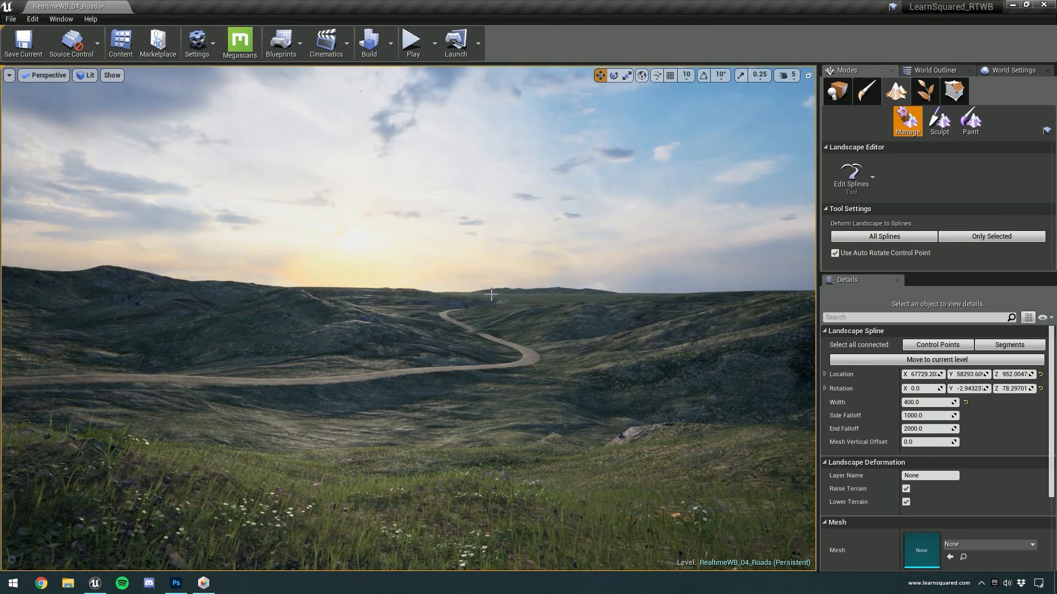
pyautogui.press('g')
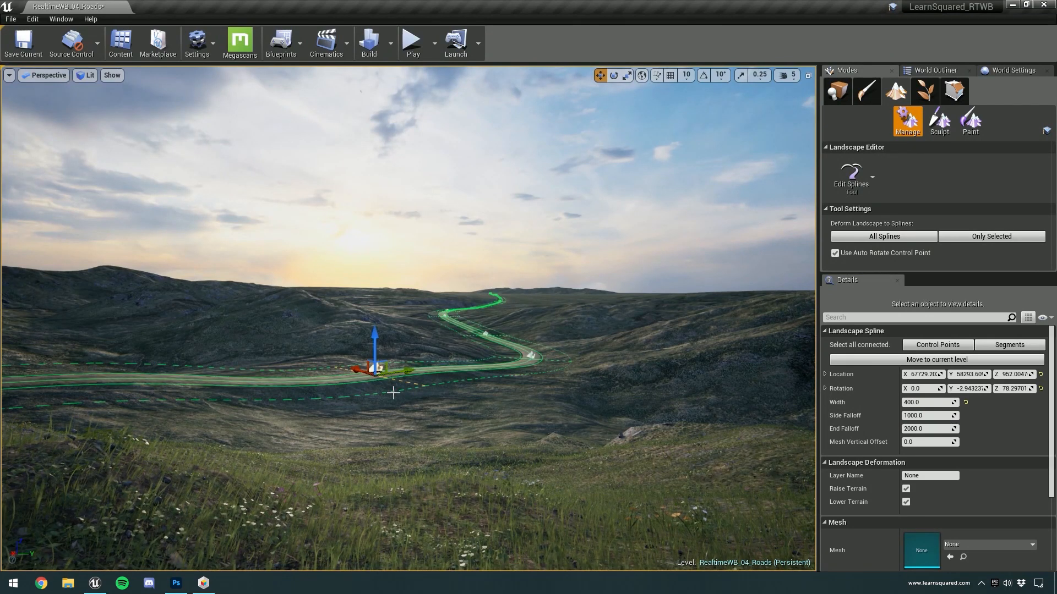
# Try deforming the landscape to fit all connected road segments, and inspect the terrain beside the bend
pyautogui.click(1009, 345)
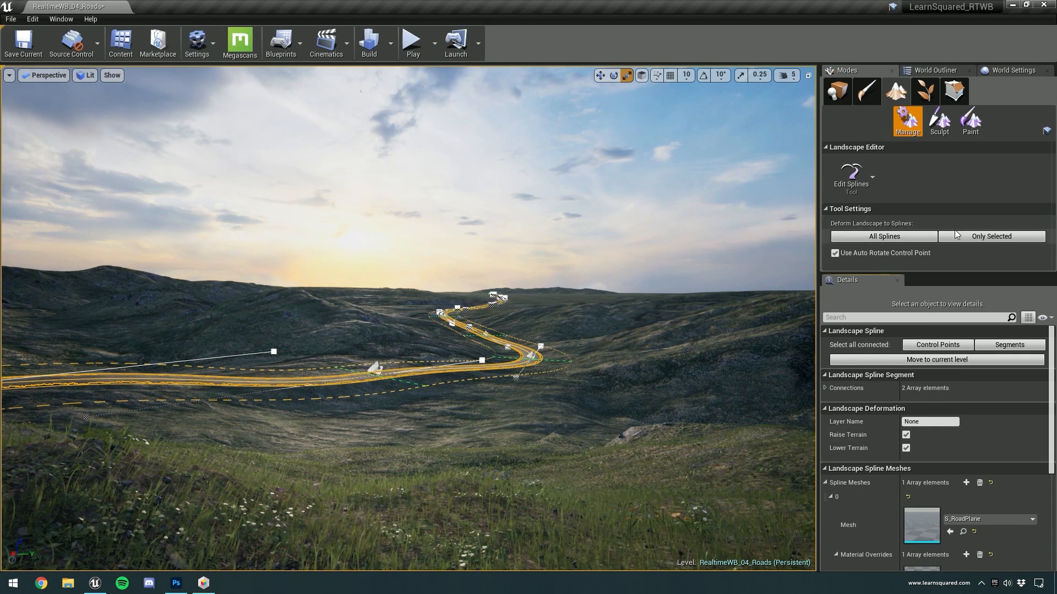
pyautogui.moveTo(938, 273); pyautogui.dragTo(935, 338)
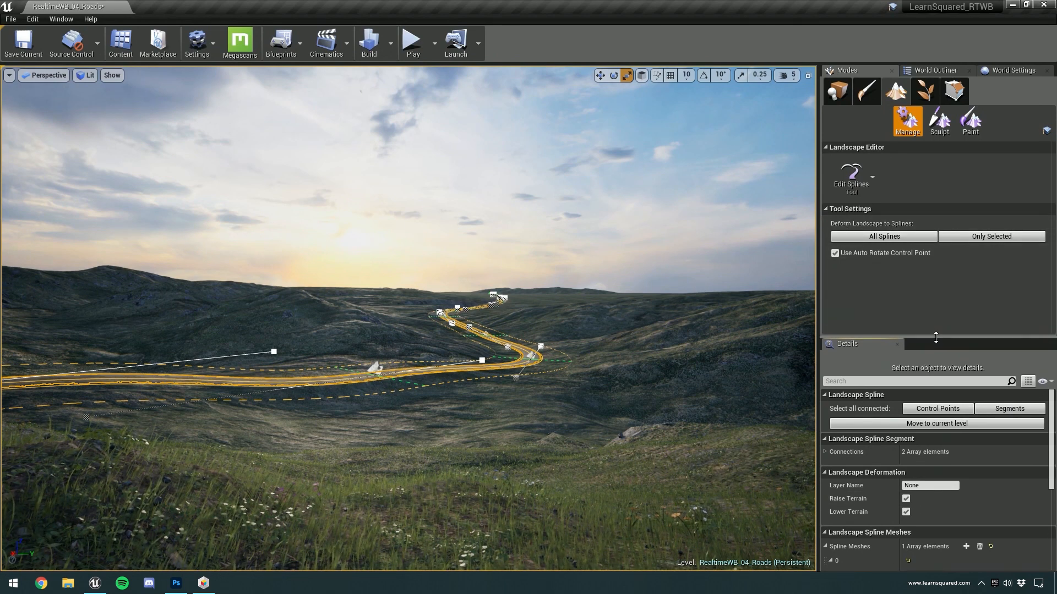
pyautogui.click(969, 240)
pyautogui.moveTo(578, 308); pyautogui.dragTo(527, 336, button='right')
pyautogui.press('w')
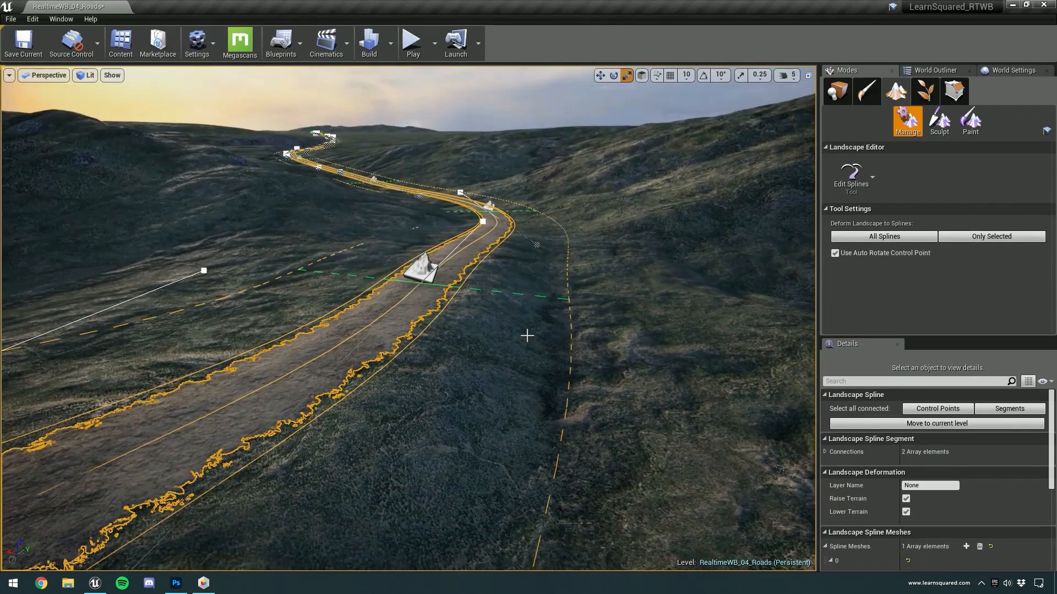
# Undo the landscape deformation, apply it again to the selected segments for comparison, and undo it once more
pyautogui.hotkey('ctrl', 'z')
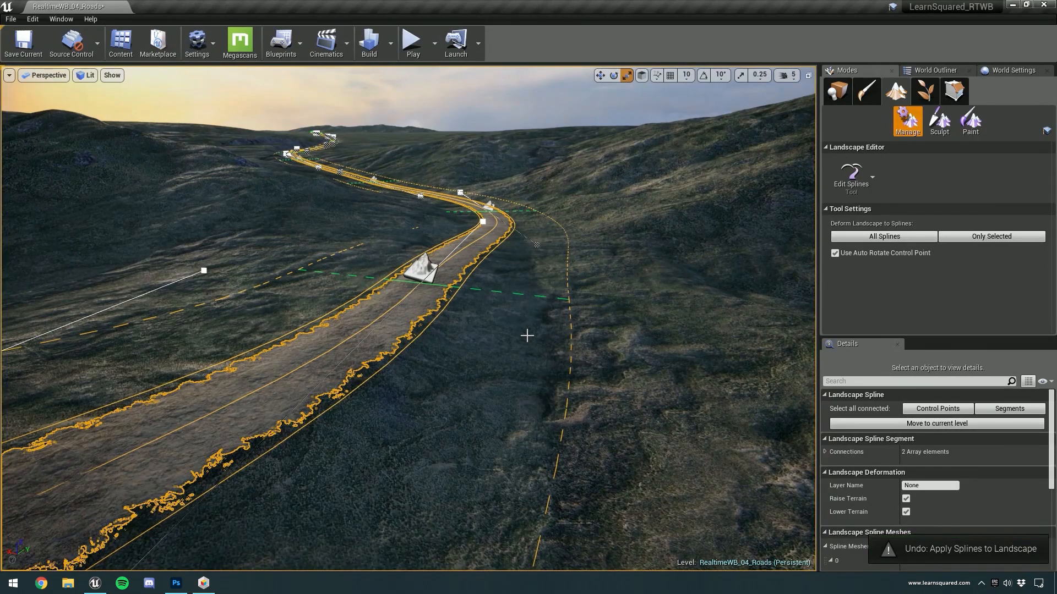
pyautogui.click(962, 240)
pyautogui.moveTo(619, 288); pyautogui.dragTo(569, 295, button='right')
pyautogui.press('a')
pyautogui.press('d')
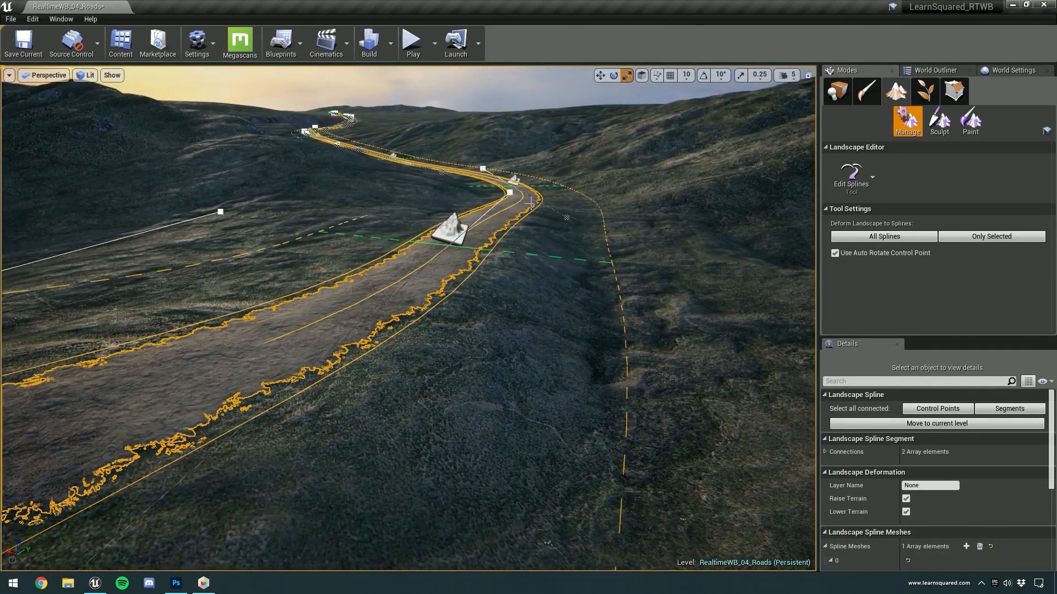
pyautogui.hotkey('ctrl', 'z')
# Select all connected control points and raise the whole road slightly above the terrain
pyautogui.moveTo(760, 256)
pyautogui.mouseDown(button='right')
pyautogui.moveTo(727, 207)
pyautogui.moveTo(758, 261)
pyautogui.mouseUp(button='right')
pyautogui.press('d')
pyautogui.press('w')
pyautogui.press('a')
pyautogui.press('w')
pyautogui.moveTo(627, 282); pyautogui.dragTo(668, 286, button='right')
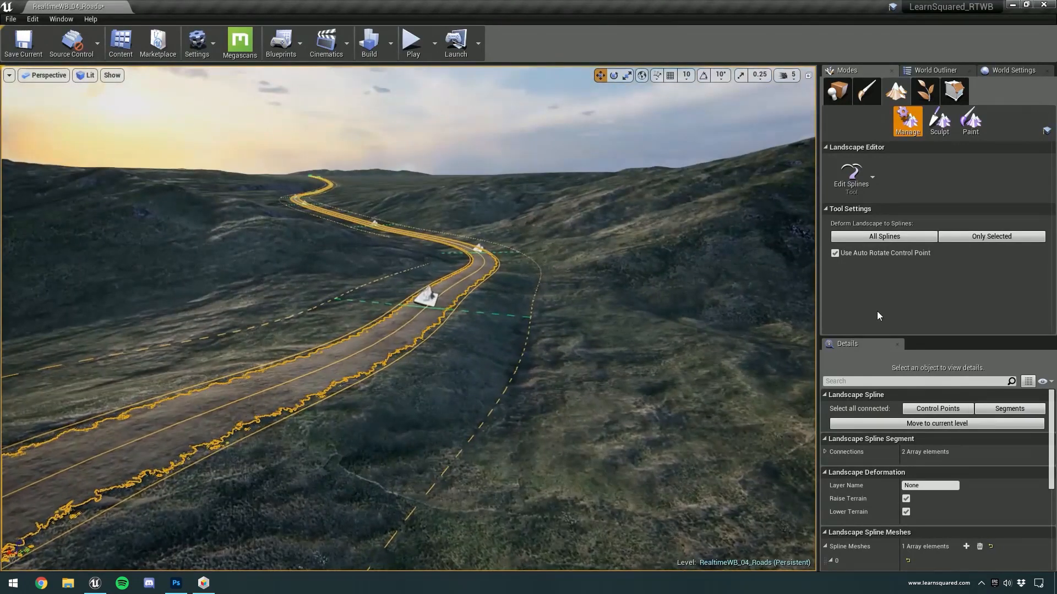
pyautogui.click(916, 408)
pyautogui.moveTo(461, 316); pyautogui.dragTo(446, 306, button='right')
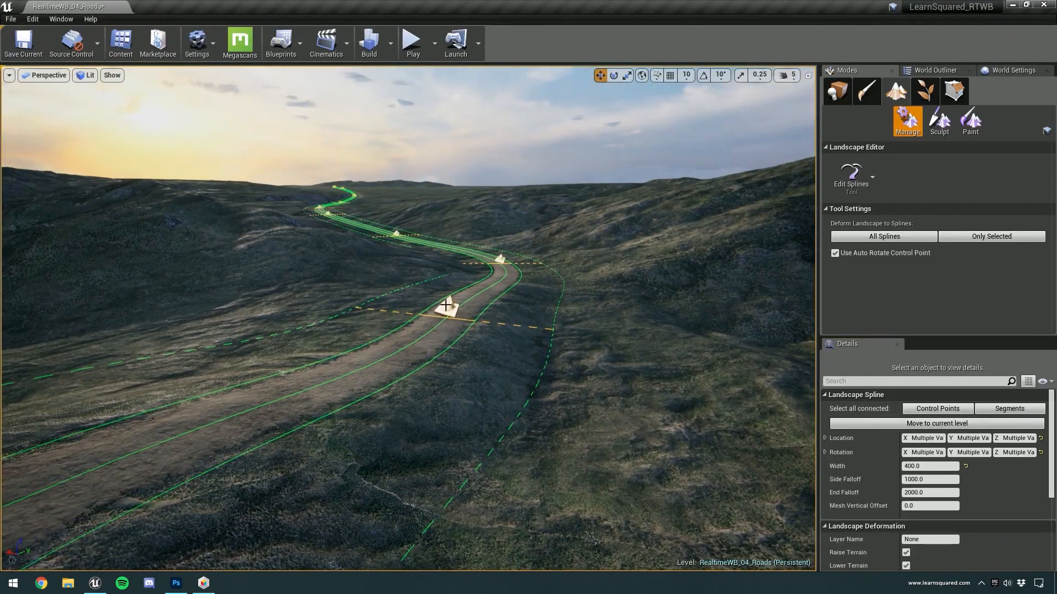
pyautogui.click(927, 412)
pyautogui.press('w')
pyautogui.moveTo(522, 315); pyautogui.dragTo(536, 316, button='right')
pyautogui.moveTo(444, 281); pyautogui.dragTo(445, 268)
# Set the side falloff of all selected control points to 500
pyautogui.click(921, 479)
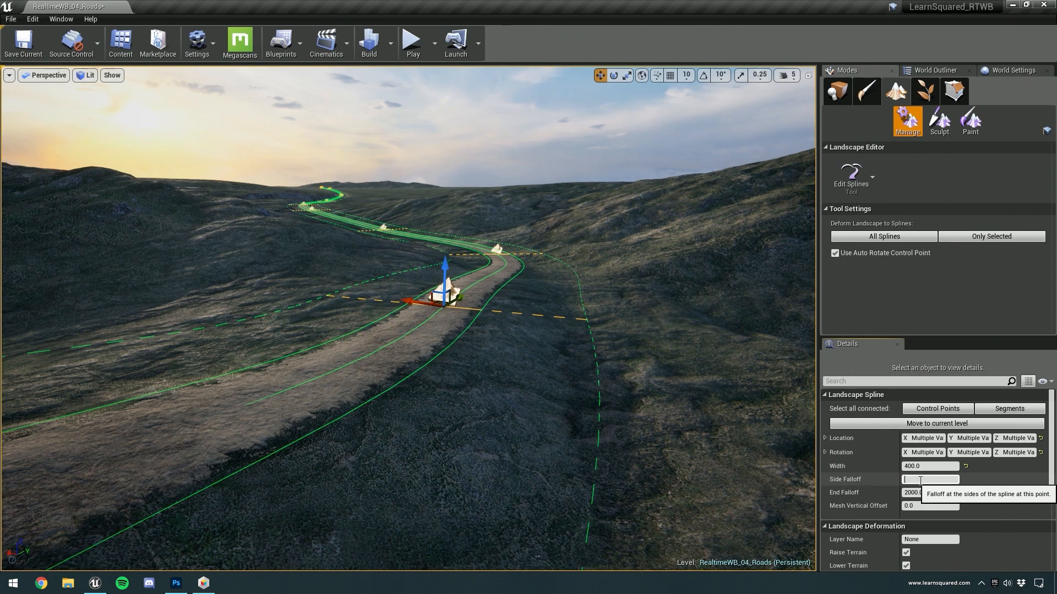
pyautogui.write('500')
pyautogui.press('Return')
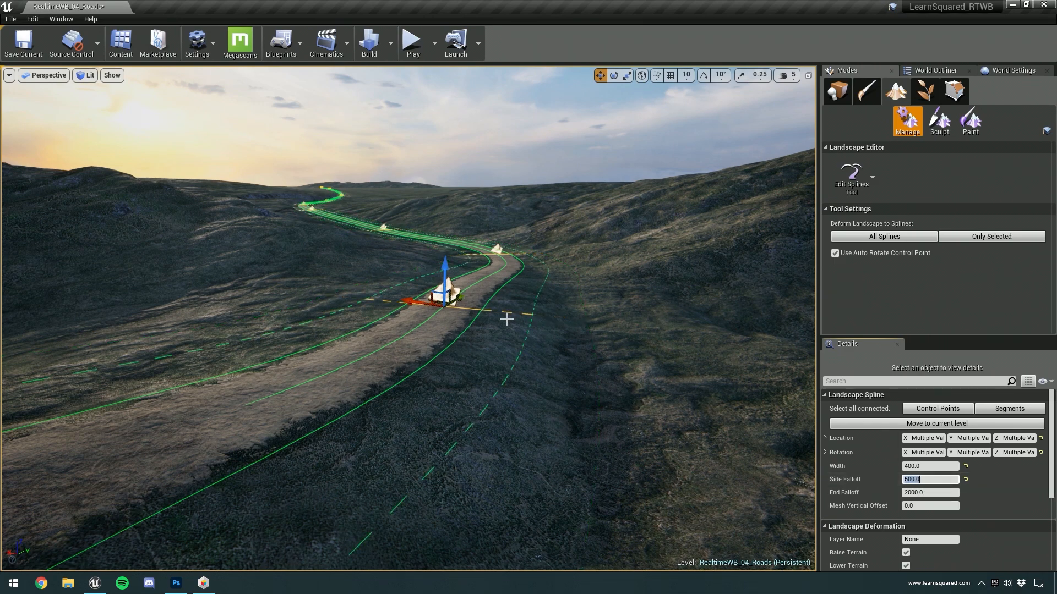
# Deform the landscape to all connected road segments and inspect the embankment slope
pyautogui.click(962, 240)
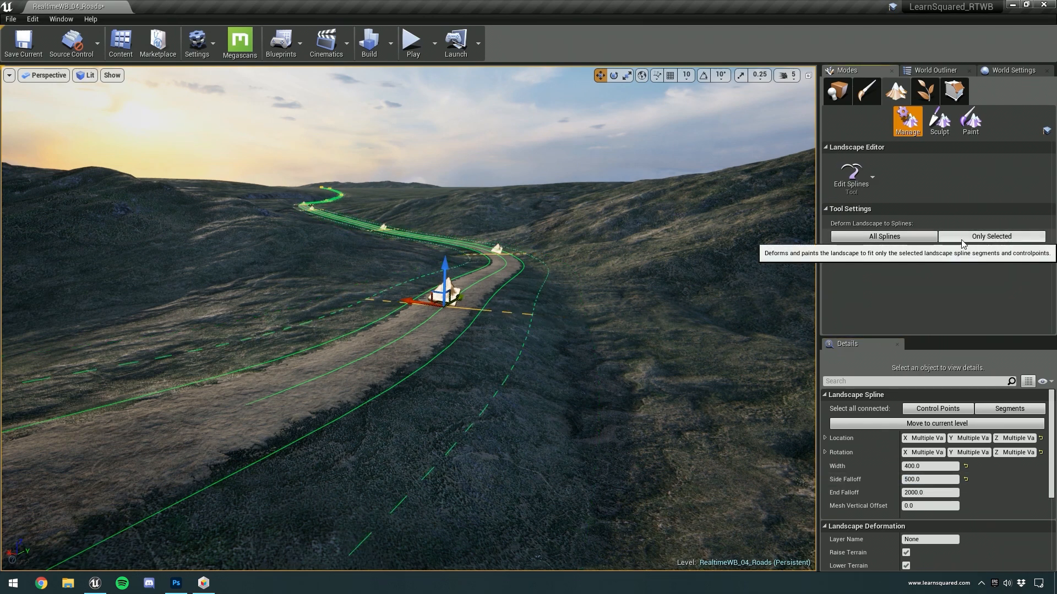
pyautogui.click(994, 409)
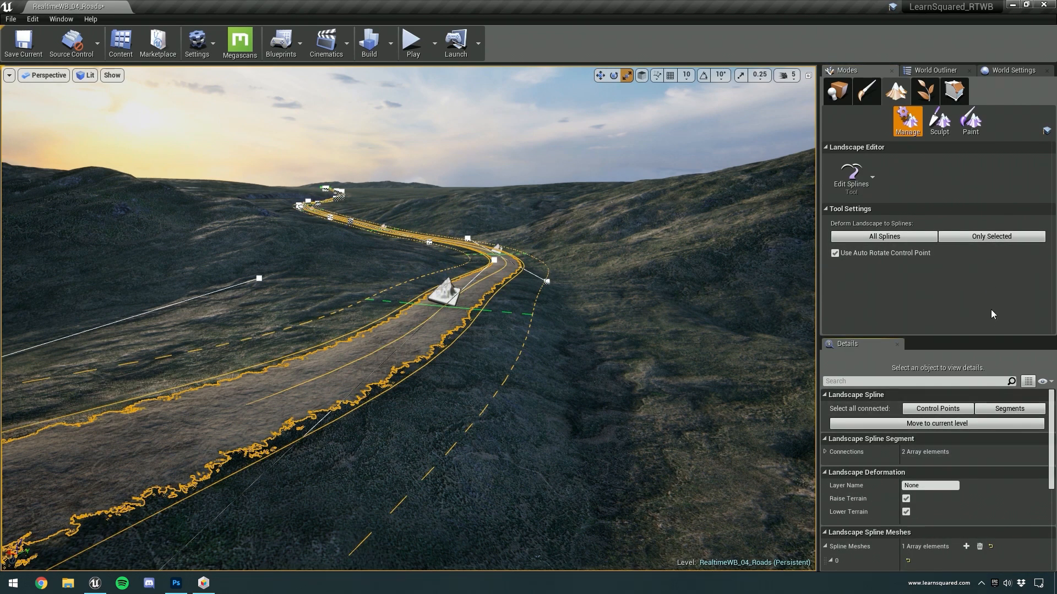
pyautogui.click(983, 242)
pyautogui.moveTo(451, 292); pyautogui.dragTo(520, 347, button='right')
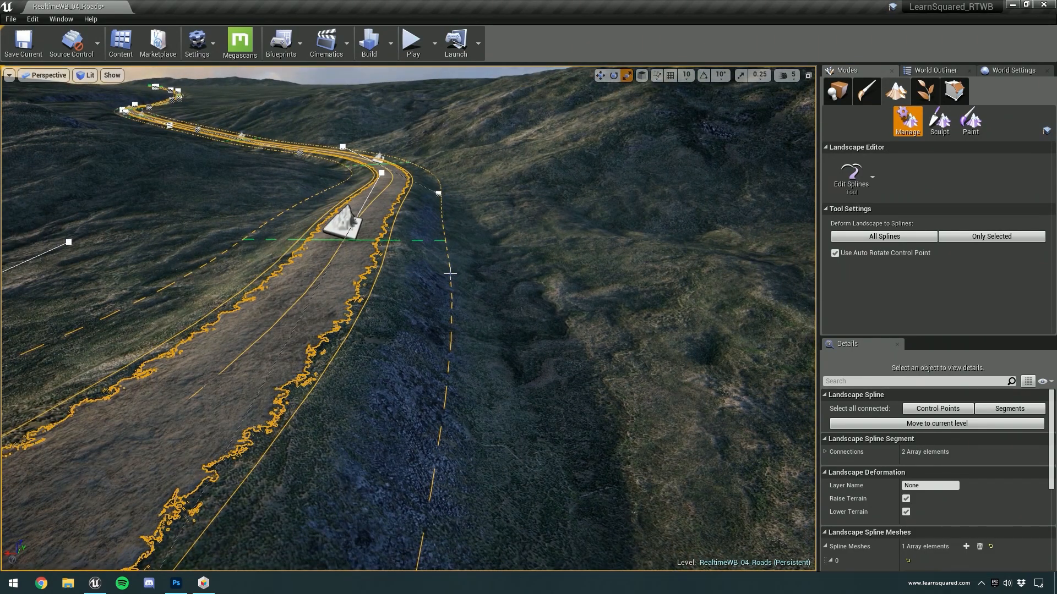
pyautogui.moveTo(482, 289); pyautogui.dragTo(440, 271, button='right')
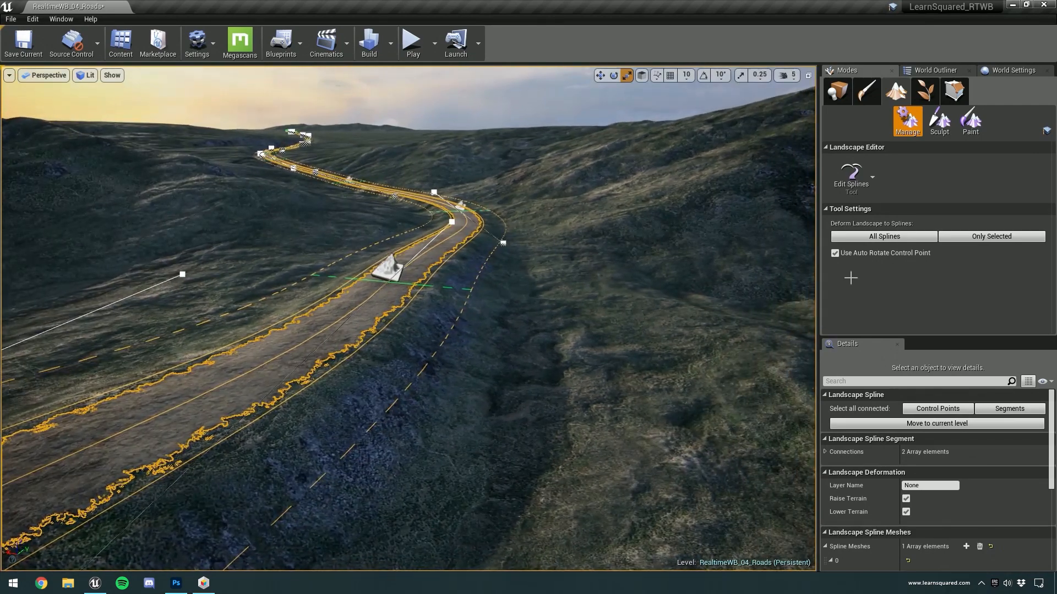
# Reselect all connected control points and raise the road further above the embankment
pyautogui.click(916, 417)
pyautogui.moveTo(608, 337); pyautogui.dragTo(590, 343, button='right')
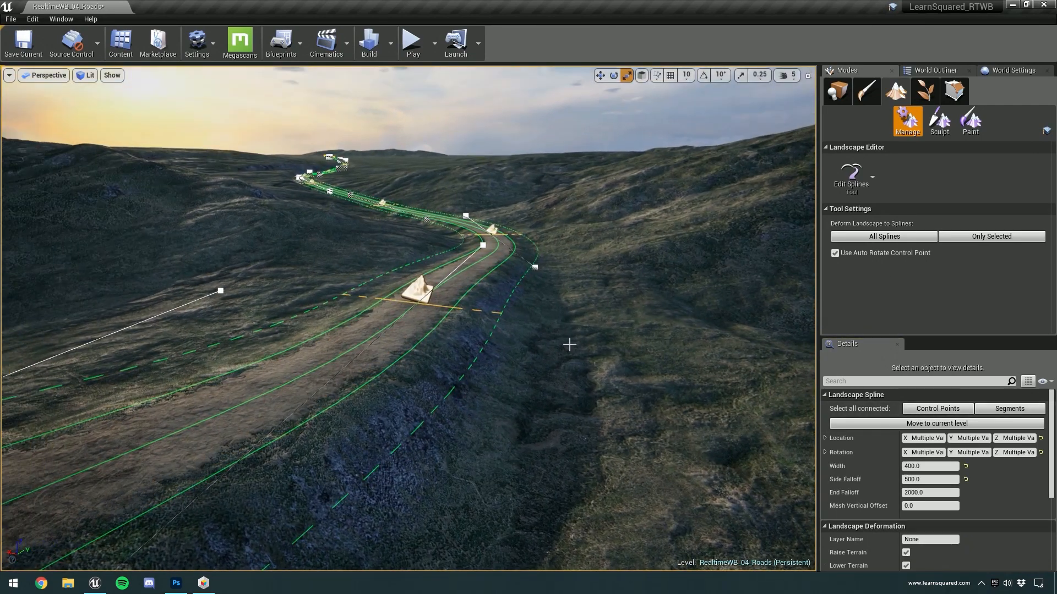
pyautogui.moveTo(638, 394); pyautogui.dragTo(622, 386, button='right')
pyautogui.press('w')
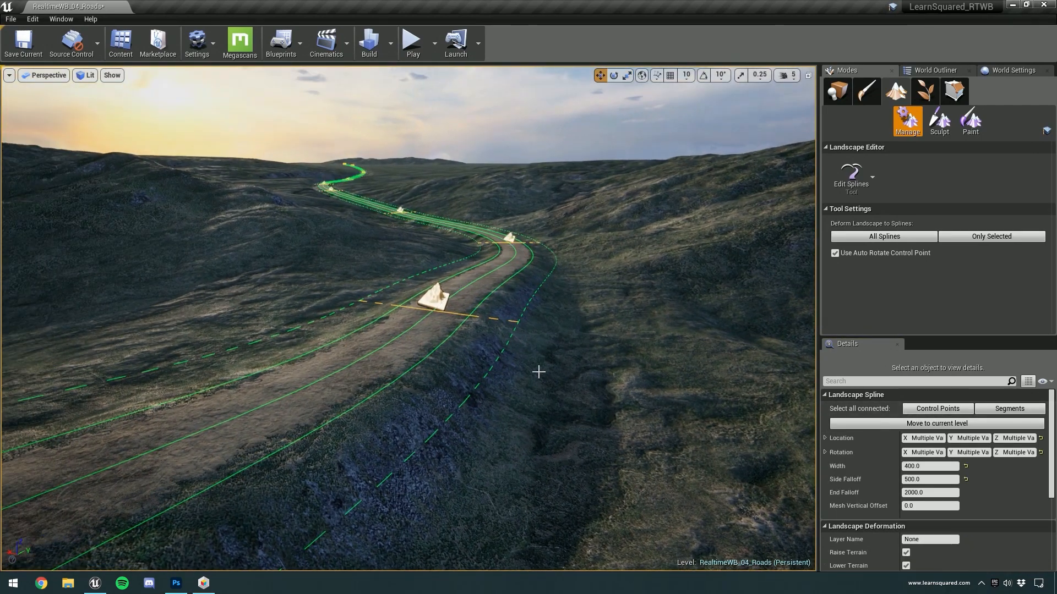
pyautogui.click(445, 298)
pyautogui.click(905, 408)
pyautogui.moveTo(438, 274); pyautogui.dragTo(432, 247)
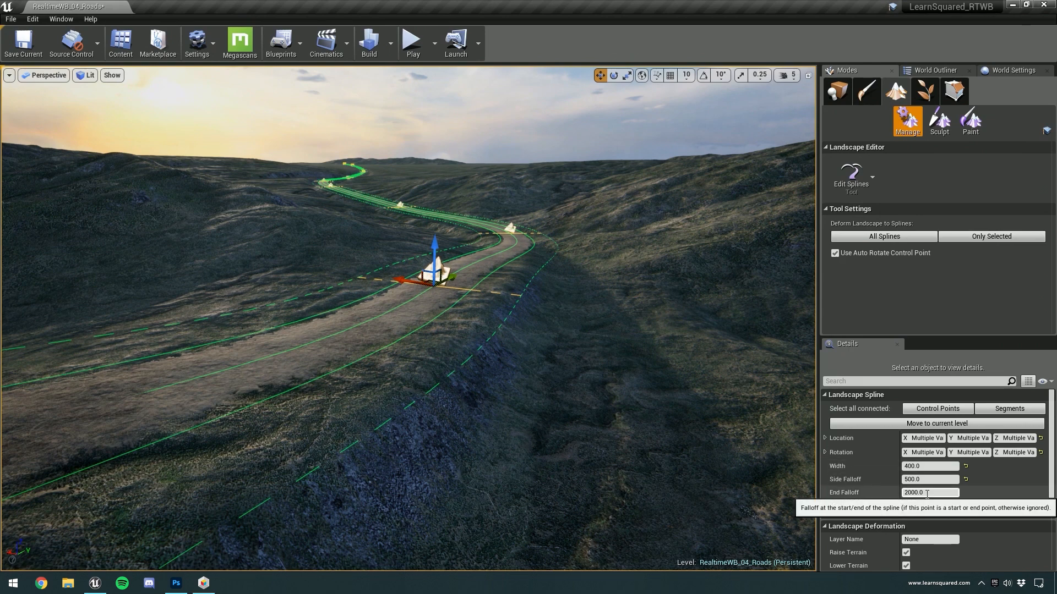
# Widen the side falloff of the selected control points to 1500
pyautogui.click(906, 480)
pyautogui.click(905, 480)
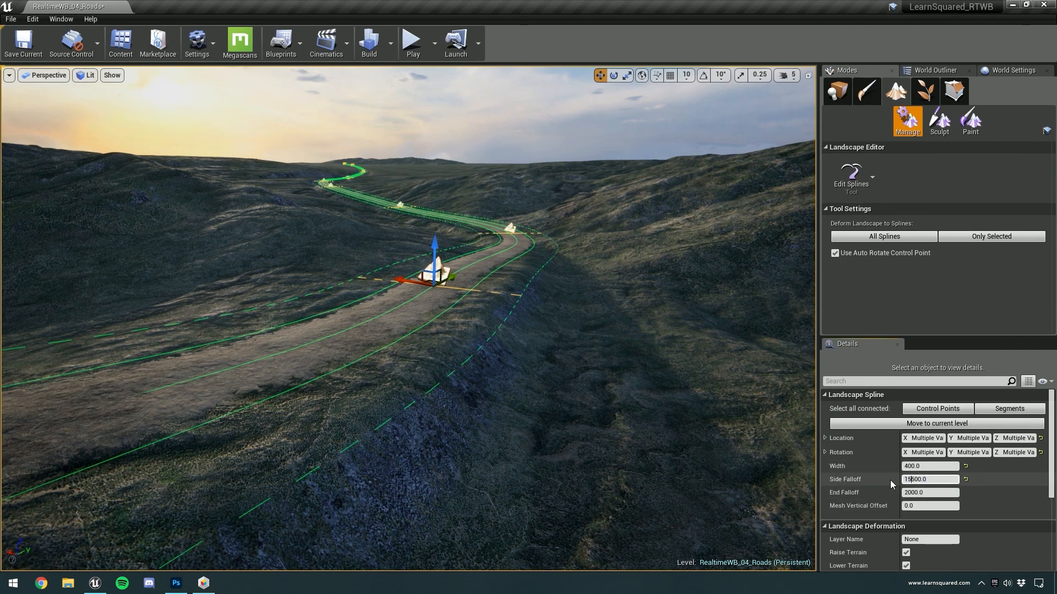
pyautogui.write('15')
pyautogui.press('Delete')
pyautogui.press('Return')
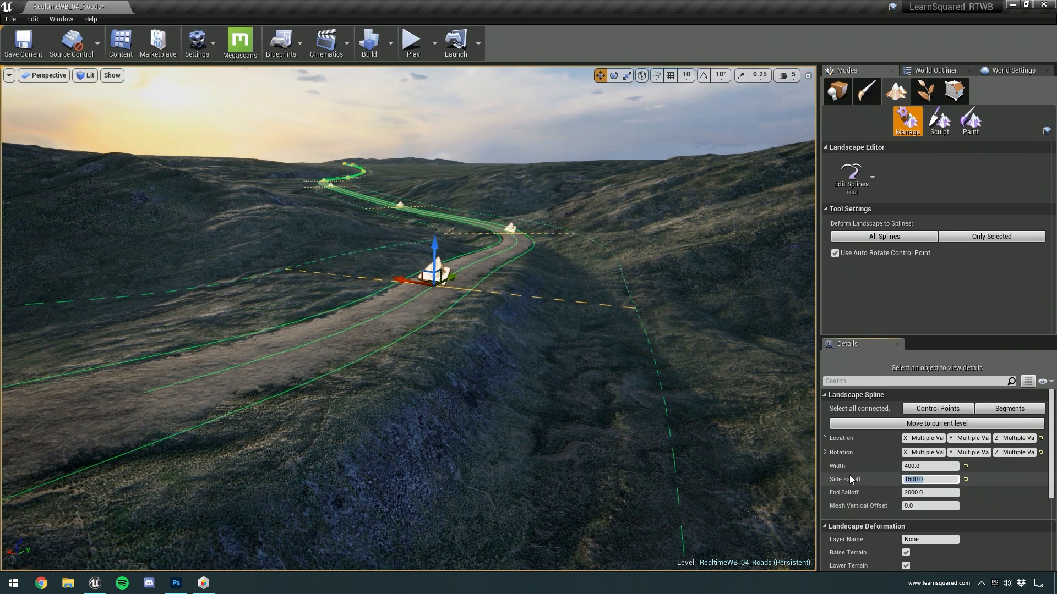
# Lower all selected control points until the near stretch of road sinks below the terrain surface
pyautogui.moveTo(417, 241)
pyautogui.mouseDown(button='right')
pyautogui.moveTo(431, 244)
pyautogui.moveTo(417, 241)
pyautogui.mouseUp(button='right')
pyautogui.moveTo(417, 241); pyautogui.dragTo(419, 287)
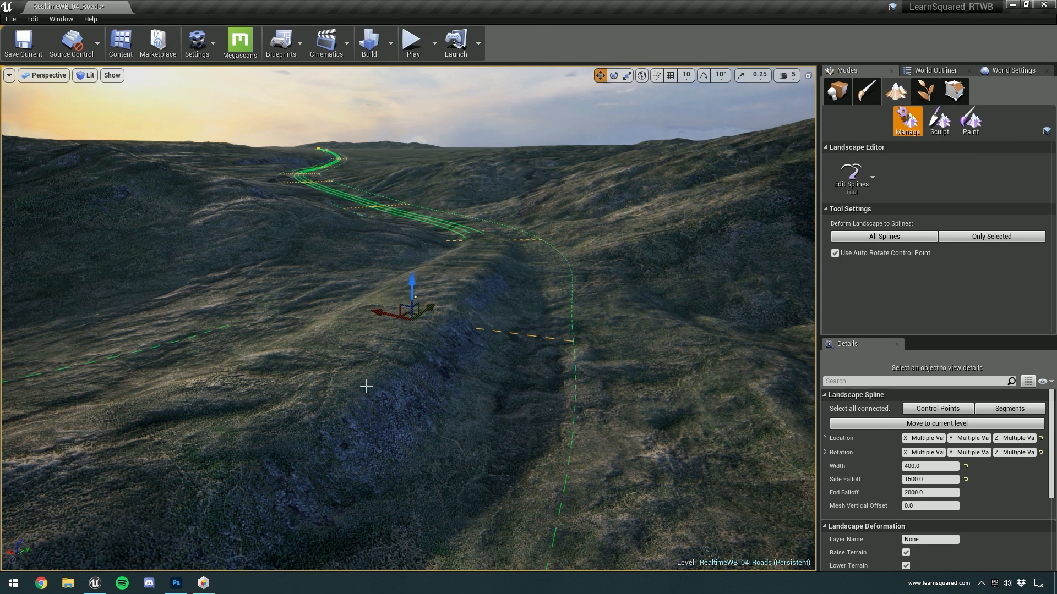
pyautogui.moveTo(689, 295); pyautogui.dragTo(688, 295, button='right')
pyautogui.press('s')
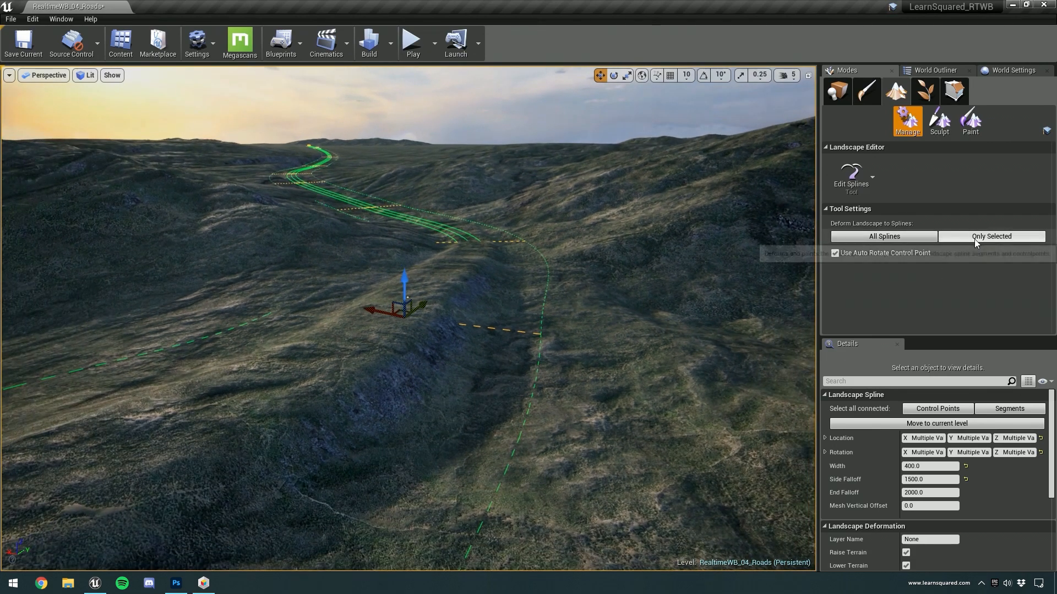
# Select all connected segments, deform the landscape to only them, and view the blended terrain from the distant viewpoint
pyautogui.click(1000, 411)
pyautogui.click(985, 237)
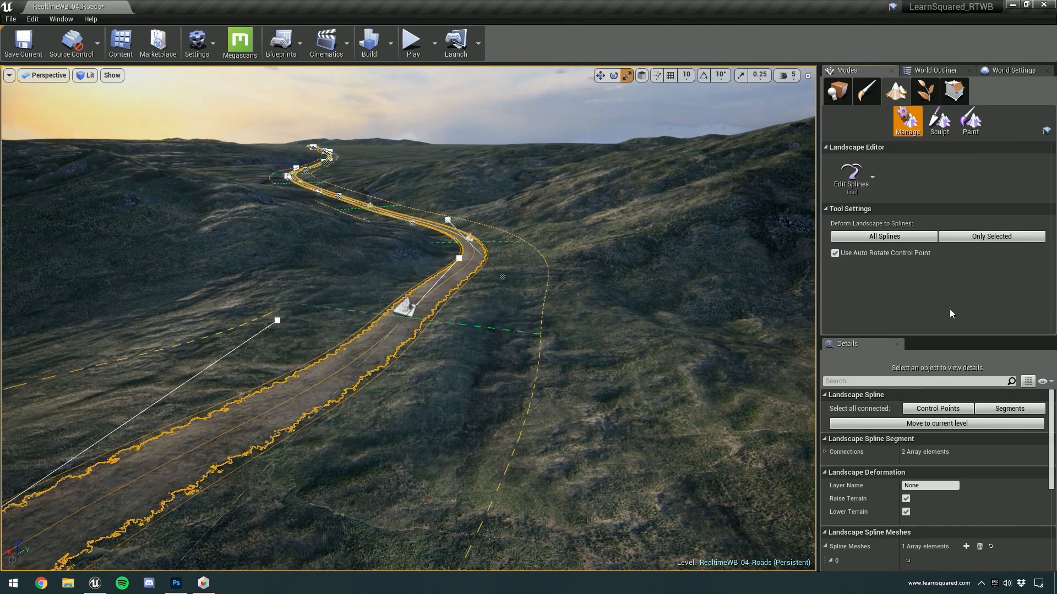
pyautogui.press('w')
pyautogui.moveTo(567, 315); pyautogui.dragTo(589, 317, button='right')
pyautogui.press('w')
pyautogui.press('d')
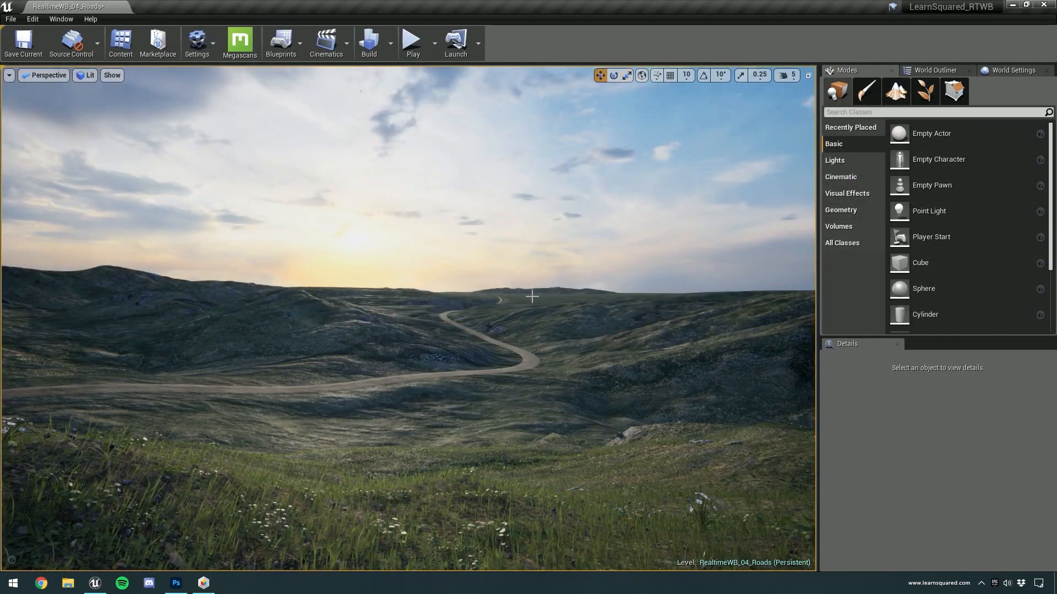
# Walk along the road in a play session to check its surface and grassy edges, and end the session
pyautogui.moveTo(498, 342); pyautogui.dragTo(420, 135, button='right')
pyautogui.press('w')
pyautogui.click(411, 41)
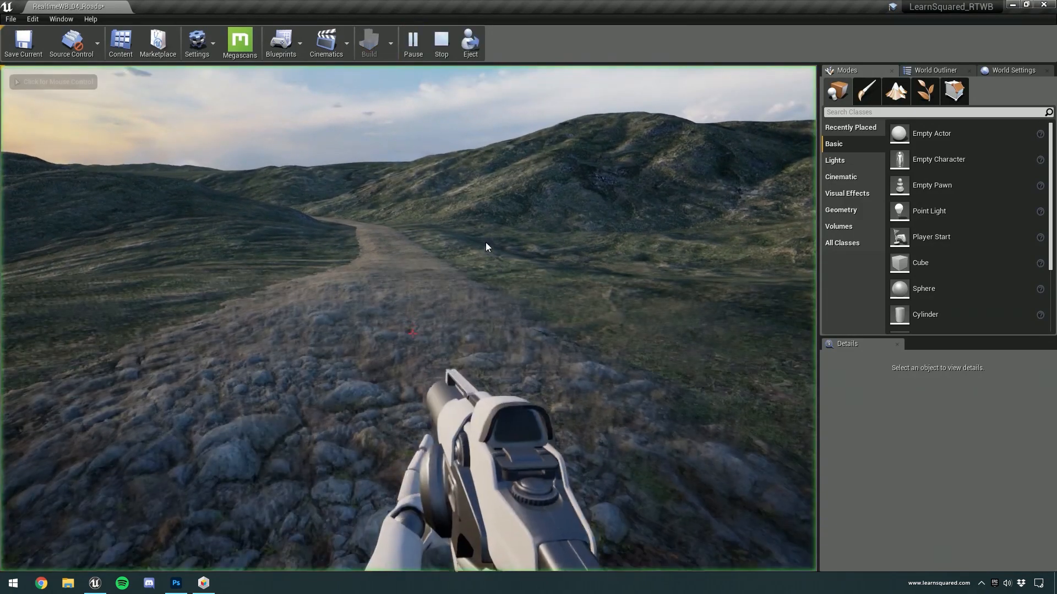
pyautogui.click(480, 235)
pyautogui.press('d')
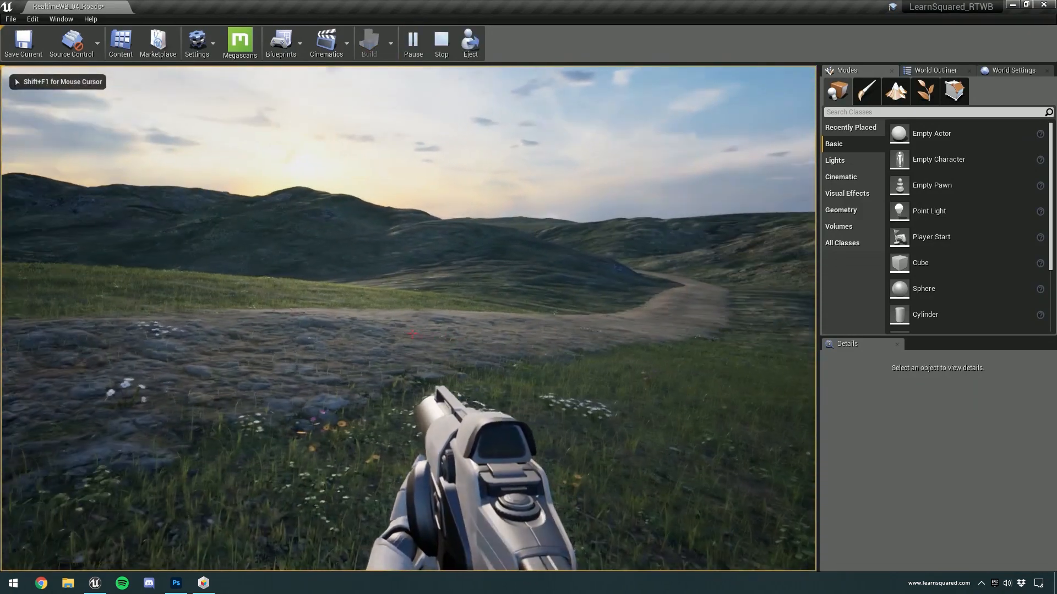
pyautogui.press('w')
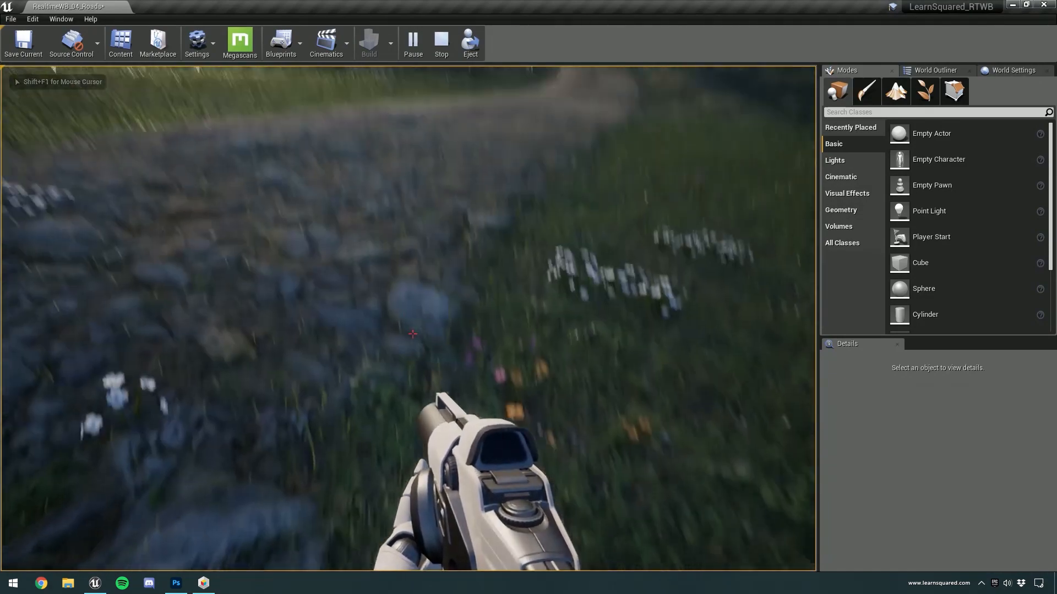
pyautogui.press('a')
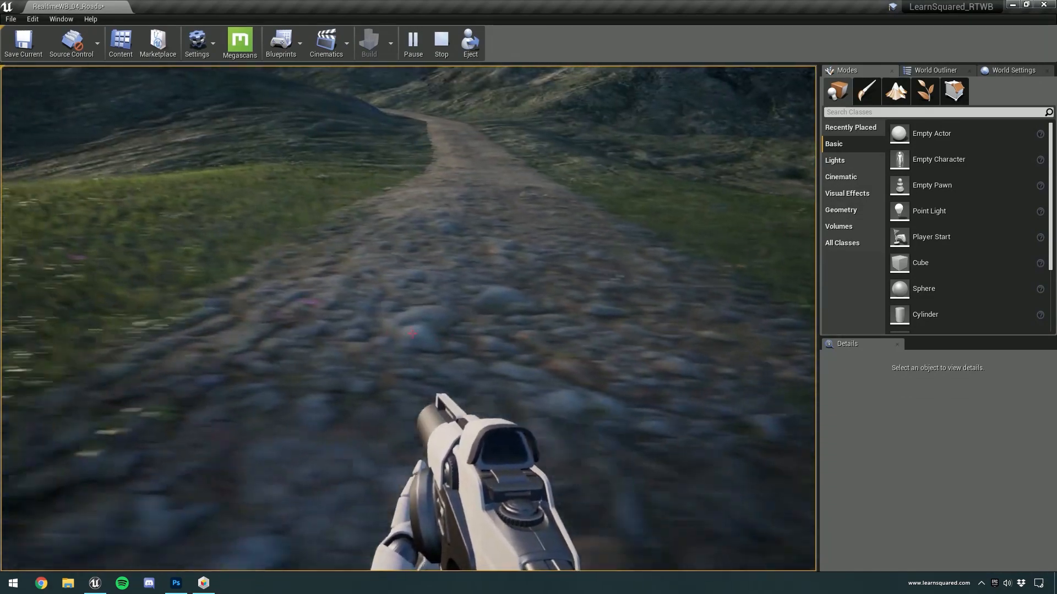
pyautogui.press('a')
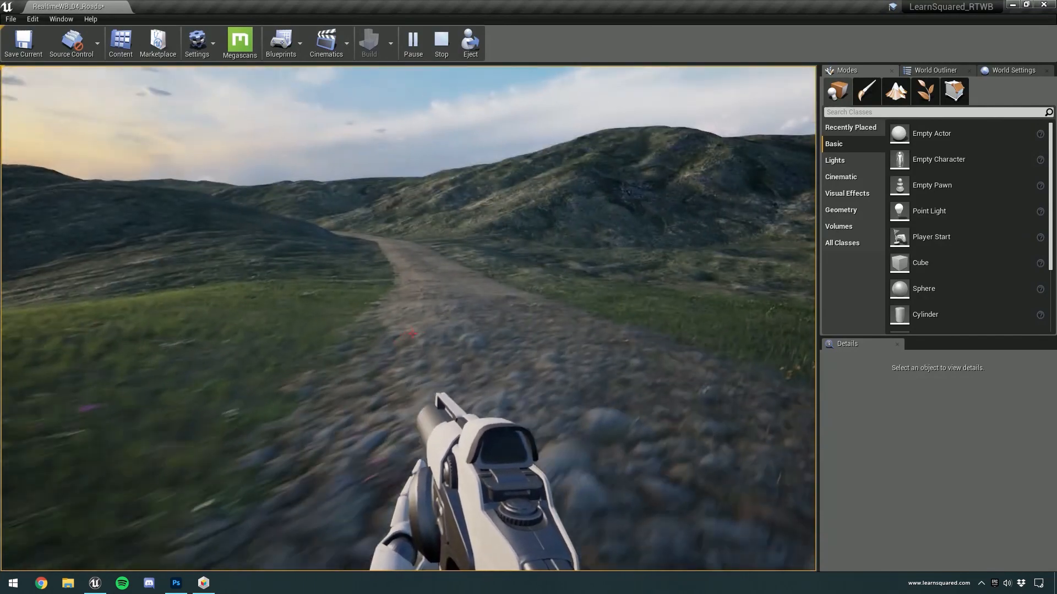
pyautogui.press('Escape')
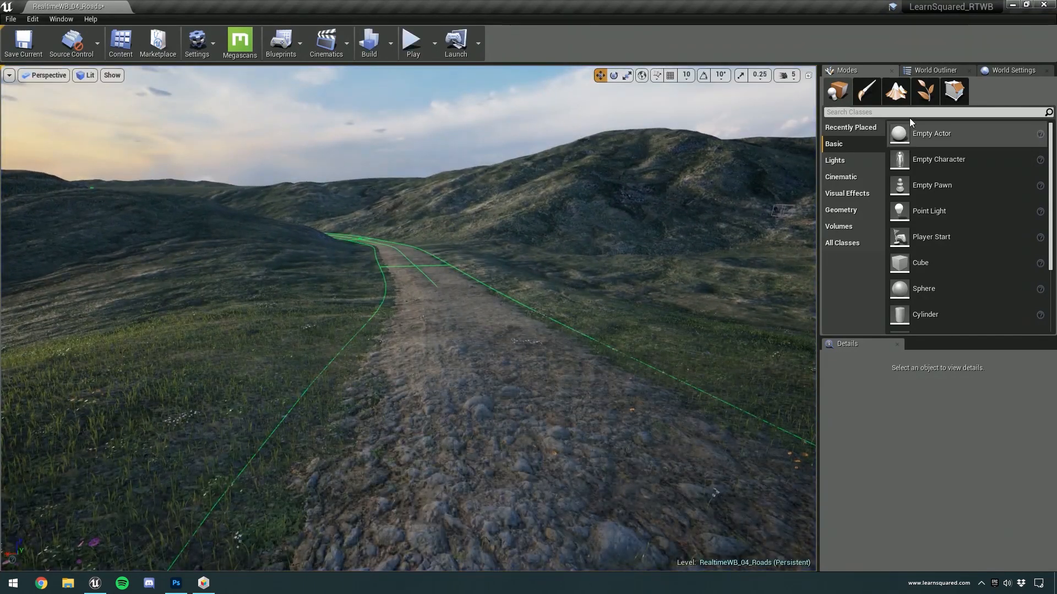
# Return to landscape management with the Edit Splines tool active
pyautogui.click(896, 92)
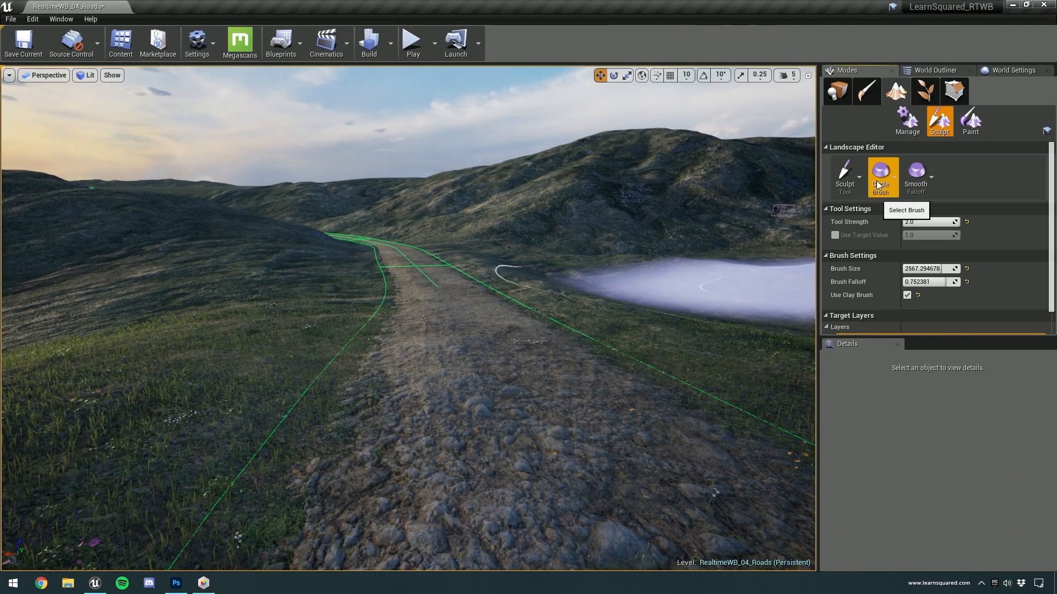
pyautogui.click(907, 121)
pyautogui.click(853, 175)
pyautogui.click(877, 458)
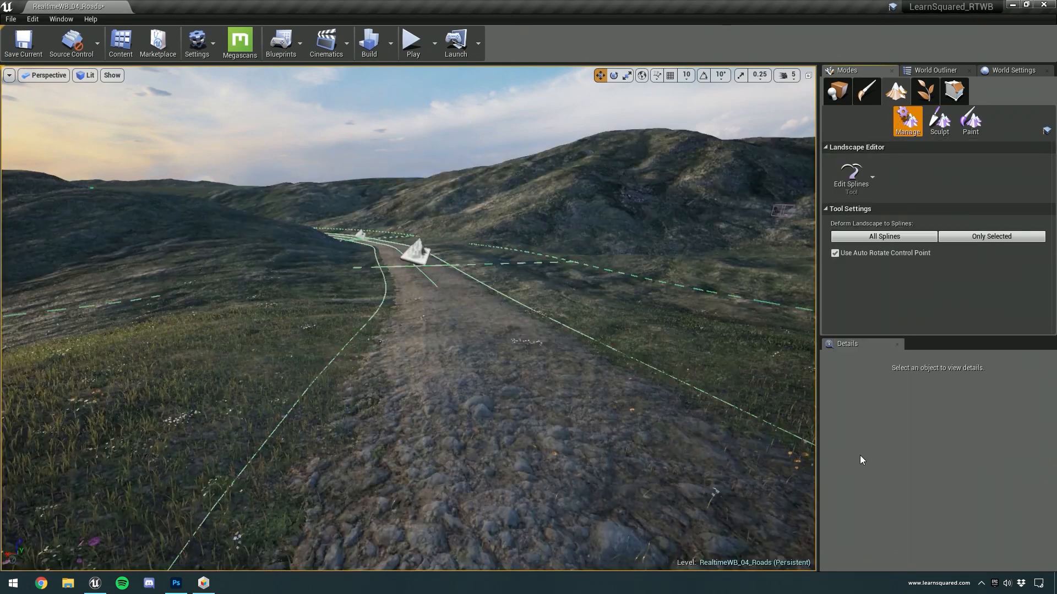
# Select the nearest road spline control point and finely adjust its height where the pebble edge meets the grass
pyautogui.click(417, 254)
pyautogui.press('w')
pyautogui.moveTo(417, 254); pyautogui.dragTo(468, 268, button='right')
pyautogui.press('a')
pyautogui.moveTo(448, 269); pyautogui.dragTo(446, 274)
pyautogui.moveTo(446, 273)
pyautogui.mouseDown(button='right')
pyautogui.moveTo(397, 276)
pyautogui.moveTo(466, 275)
pyautogui.mouseUp(button='right')
pyautogui.press('w')
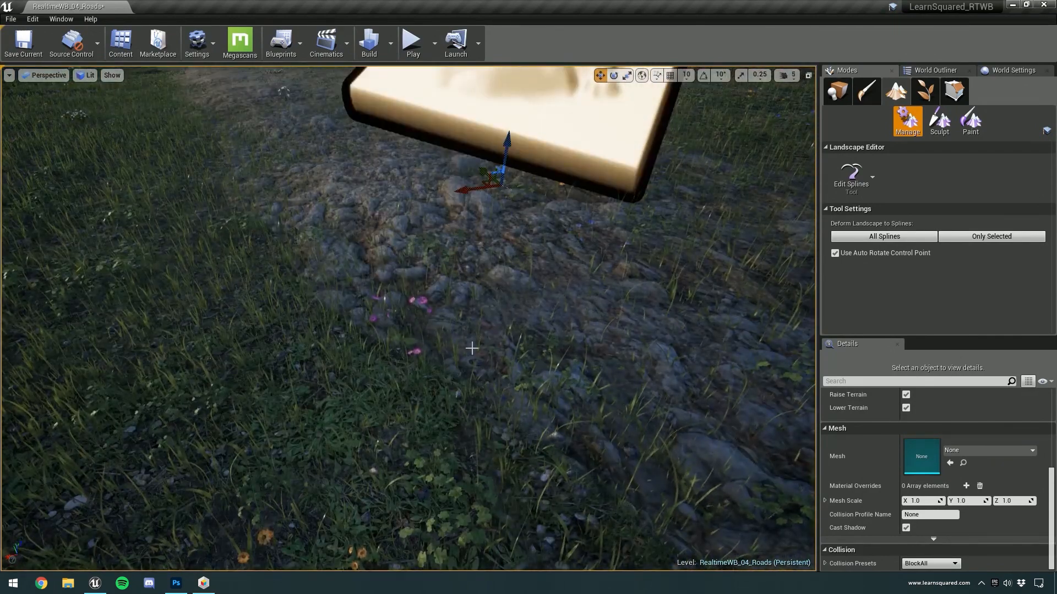
pyautogui.moveTo(505, 157); pyautogui.dragTo(505, 156)
pyautogui.moveTo(508, 151); pyautogui.dragTo(509, 149)
# Select all connected road segments and open their override material MI_Road_Pebbles_04_Inst for editing
pyautogui.scroll(2, 863, 461)
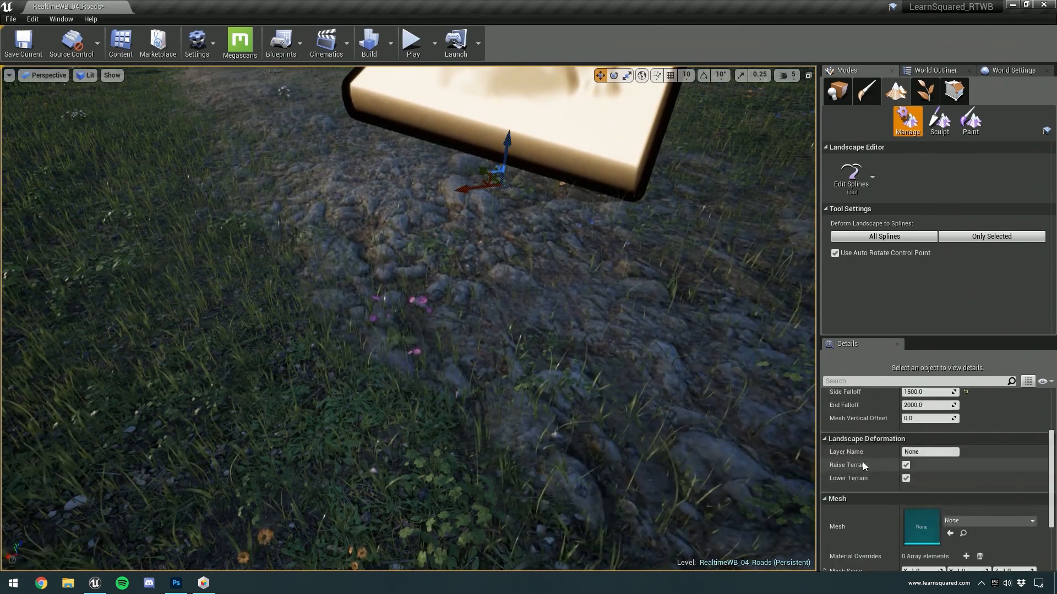
pyautogui.scroll(3, 834, 462)
pyautogui.moveTo(790, 272); pyautogui.dragTo(770, 220, button='right')
pyautogui.click(1015, 411)
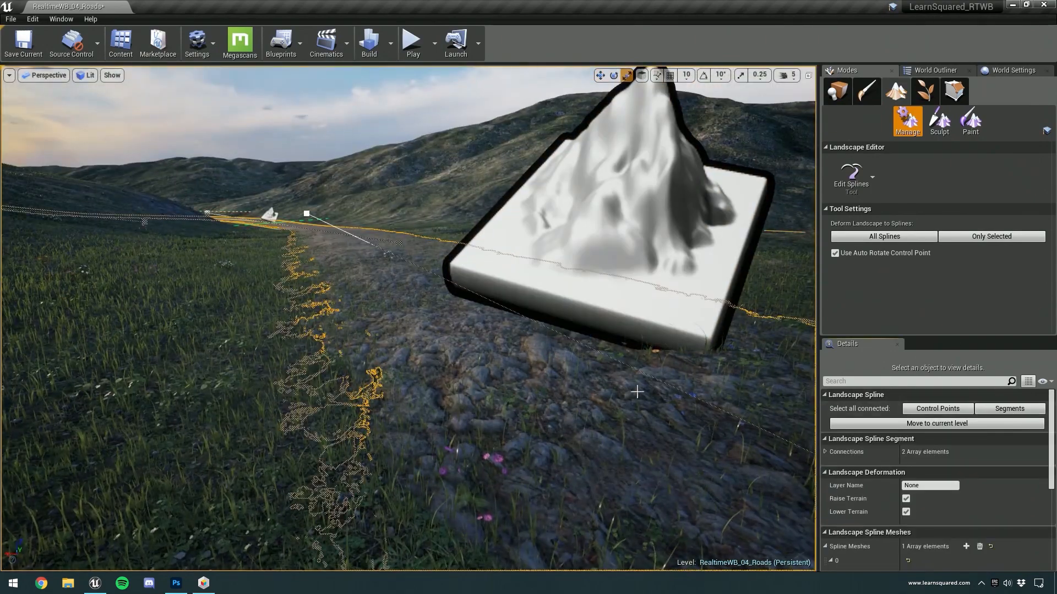
pyautogui.moveTo(612, 383); pyautogui.dragTo(619, 412, button='right')
pyautogui.scroll(-5, 876, 484)
pyautogui.scroll(-2, 876, 484)
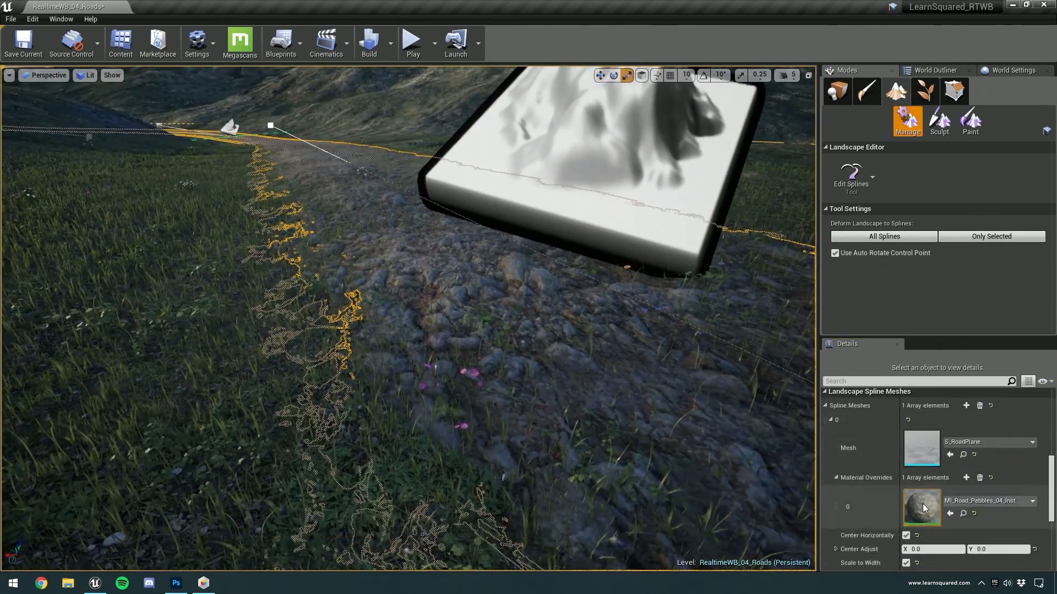
pyautogui.click(962, 514)
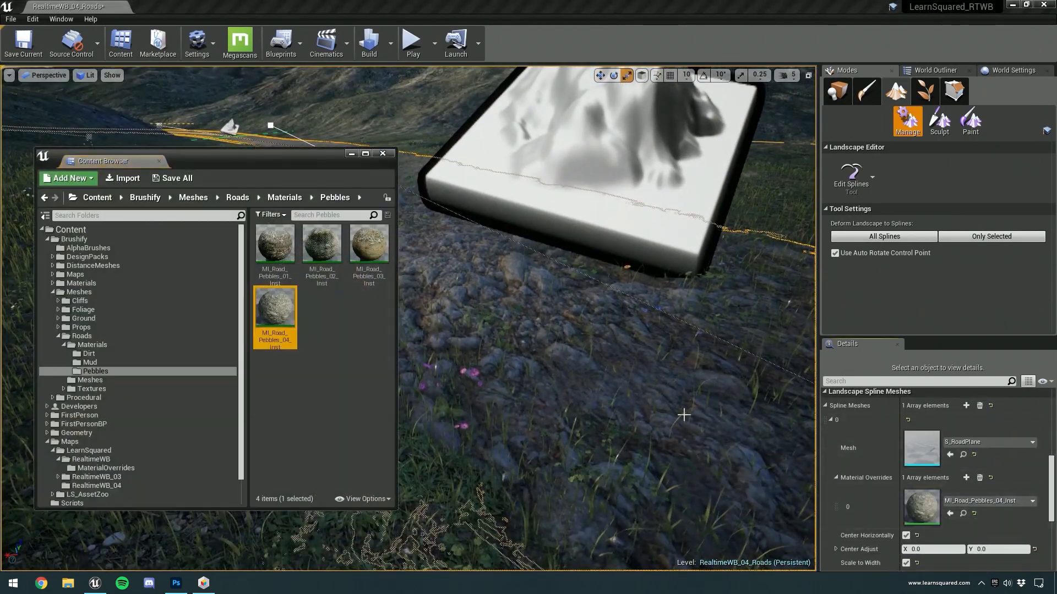
pyautogui.doubleClick(274, 308)
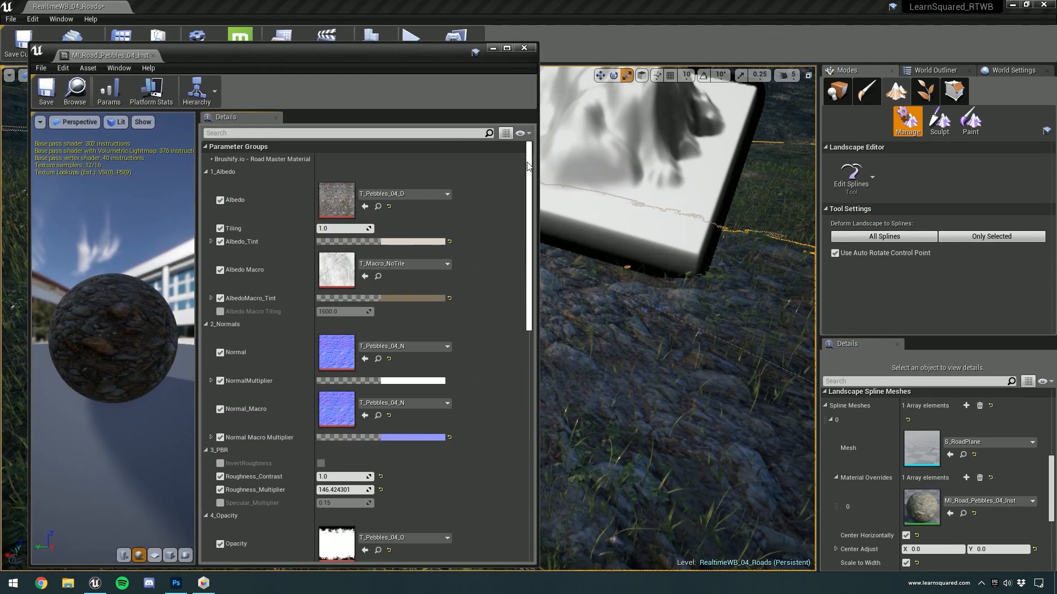
# Narrow the material window to reveal the road edge, bring the Edge Blending parameters into view, and deselect the segments
pyautogui.moveTo(536, 166); pyautogui.dragTo(434, 181)
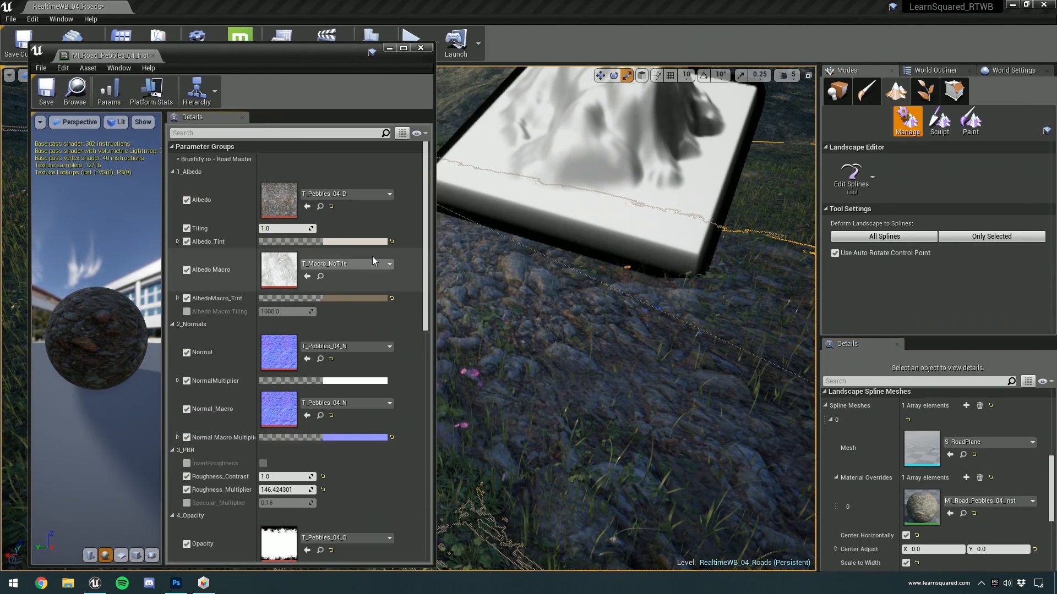
pyautogui.scroll(-3, 230, 330)
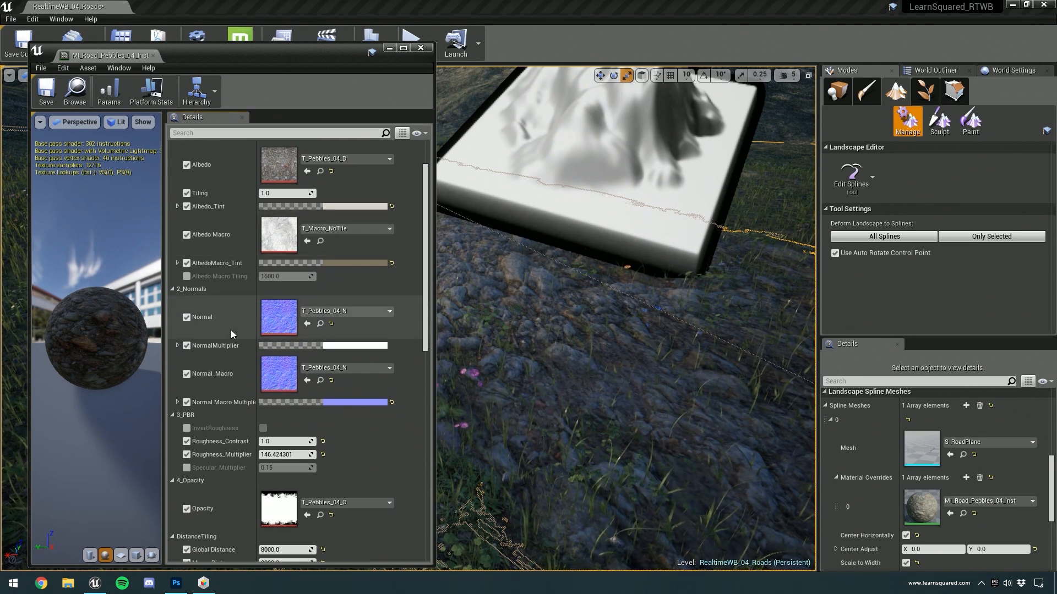
pyautogui.scroll(-4, 226, 329)
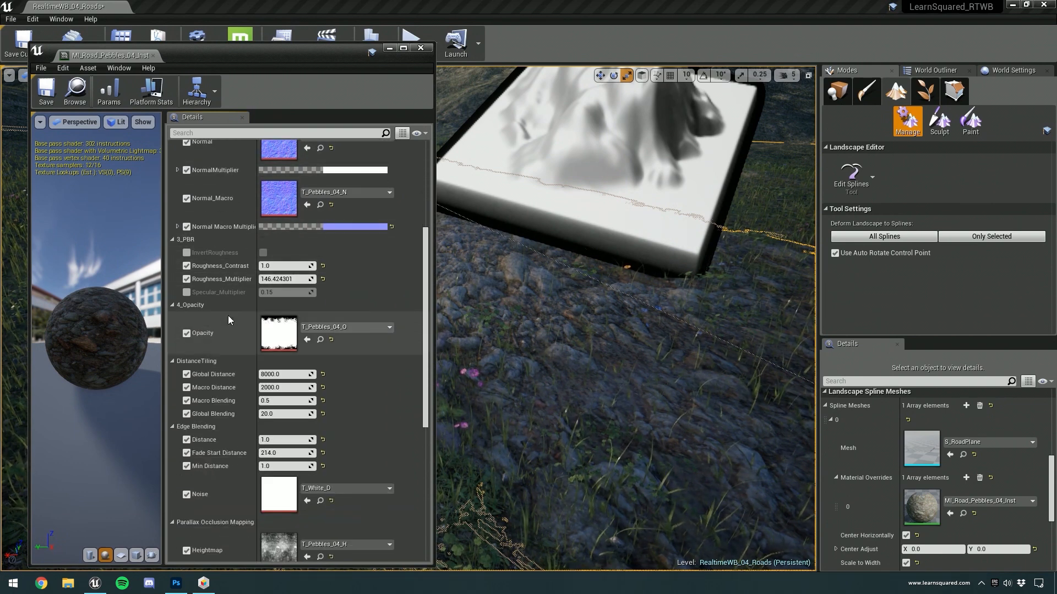
pyautogui.scroll(-1, 228, 316)
pyautogui.moveTo(435, 304); pyautogui.dragTo(395, 303)
pyautogui.scroll(-2, 204, 341)
pyautogui.moveTo(505, 359); pyautogui.dragTo(556, 380, button='right')
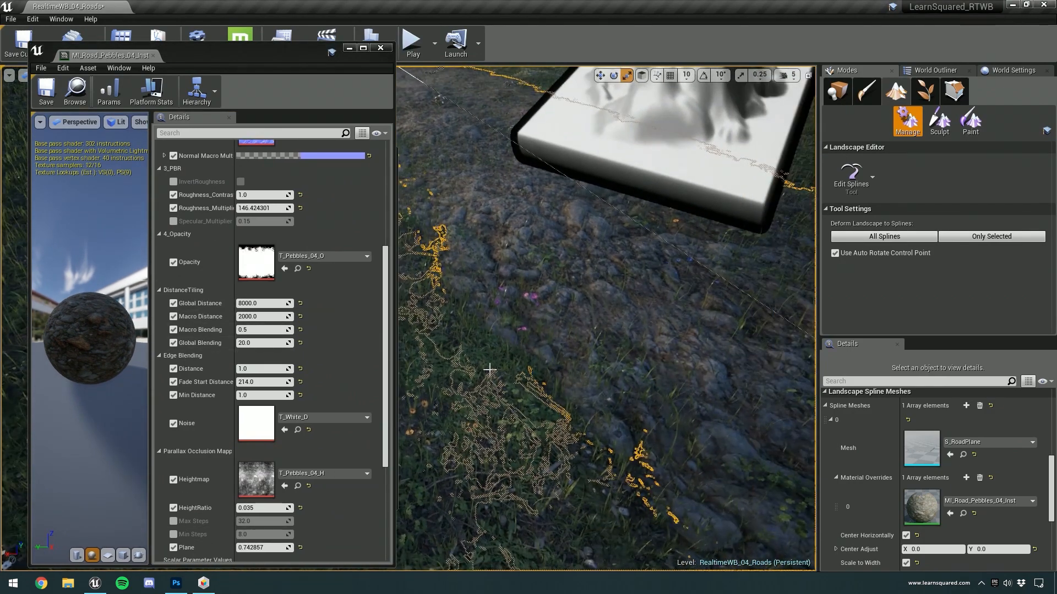
pyautogui.click(446, 400)
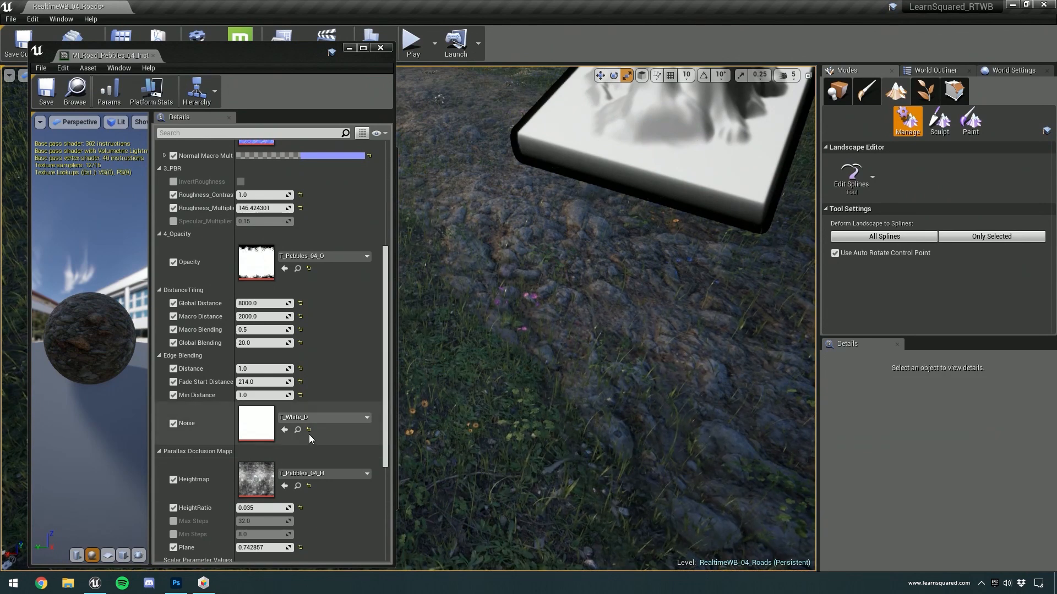
# Try an Edge Blending Distance of about 2.58 and reset the Fade Start Distance to 500
pyautogui.scroll(-4, 331, 372)
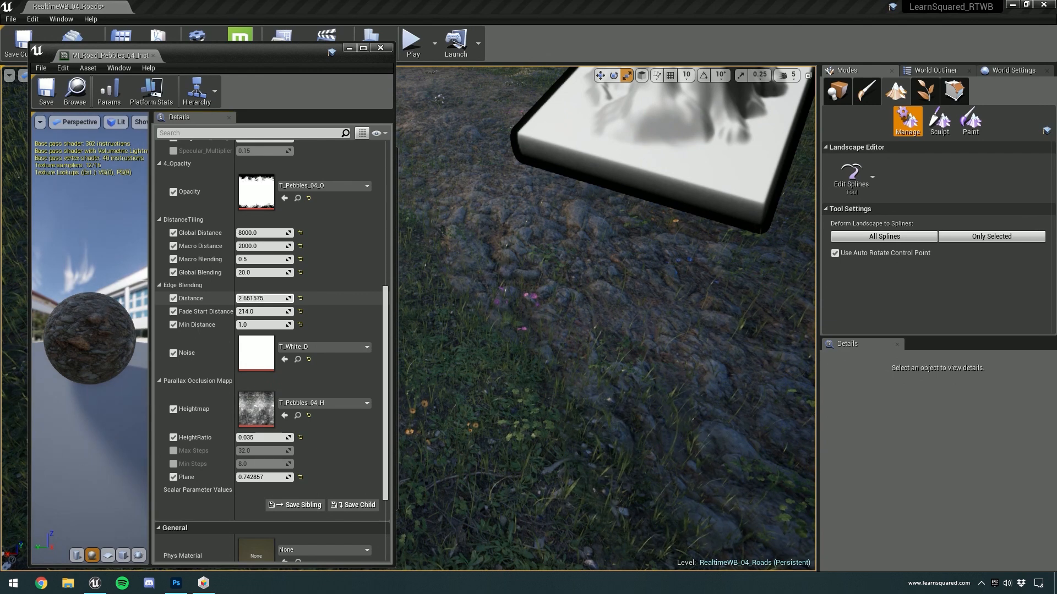
pyautogui.moveTo(261, 298); pyautogui.dragTo(275, 298)
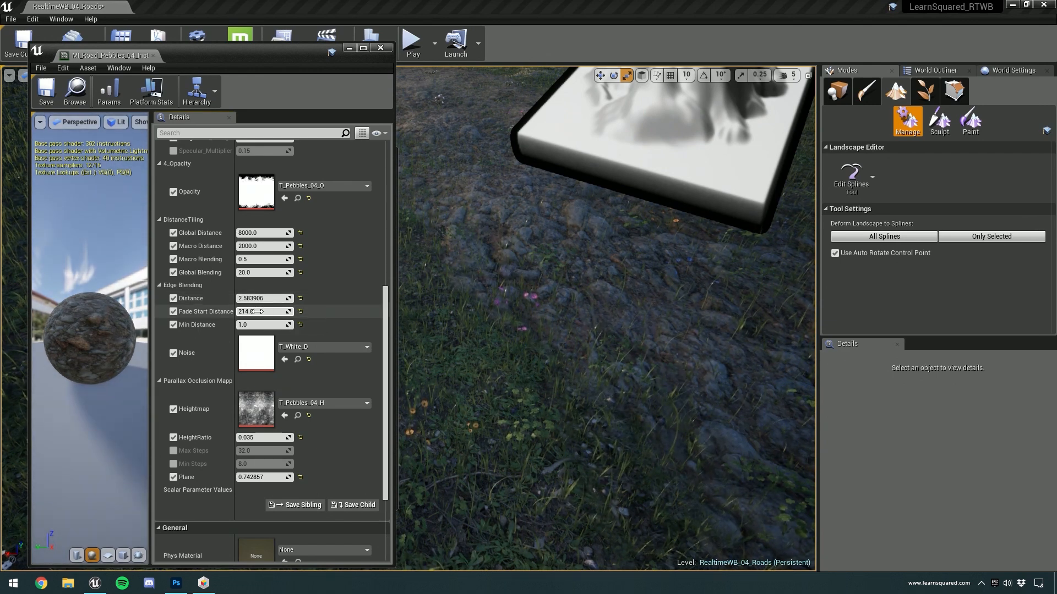
pyautogui.moveTo(256, 312)
pyautogui.mouseDown()
pyautogui.moveTo(237, 311)
pyautogui.moveTo(259, 311)
pyautogui.mouseUp()
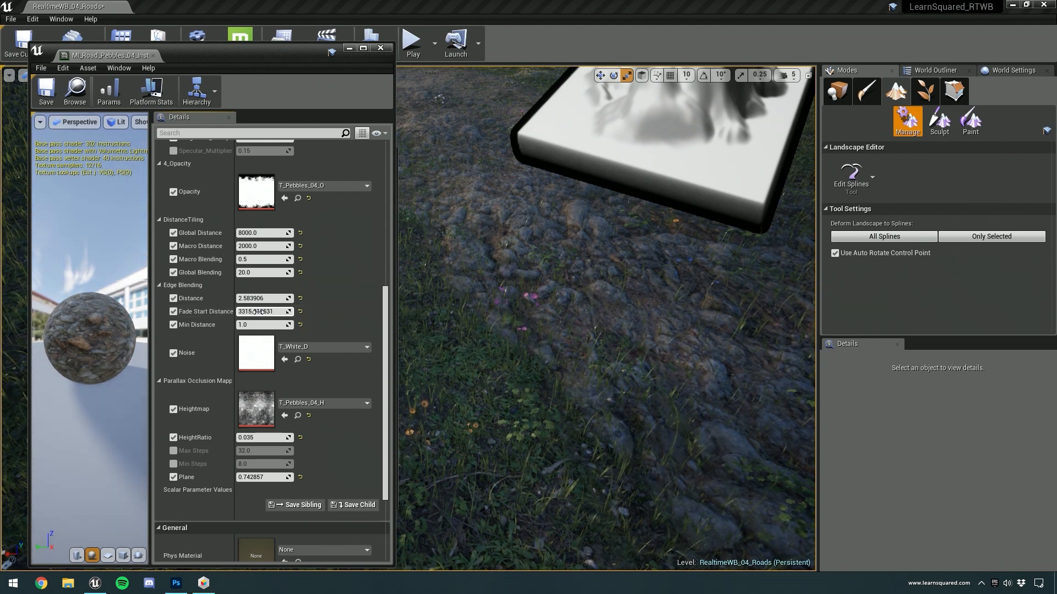
pyautogui.click(301, 311)
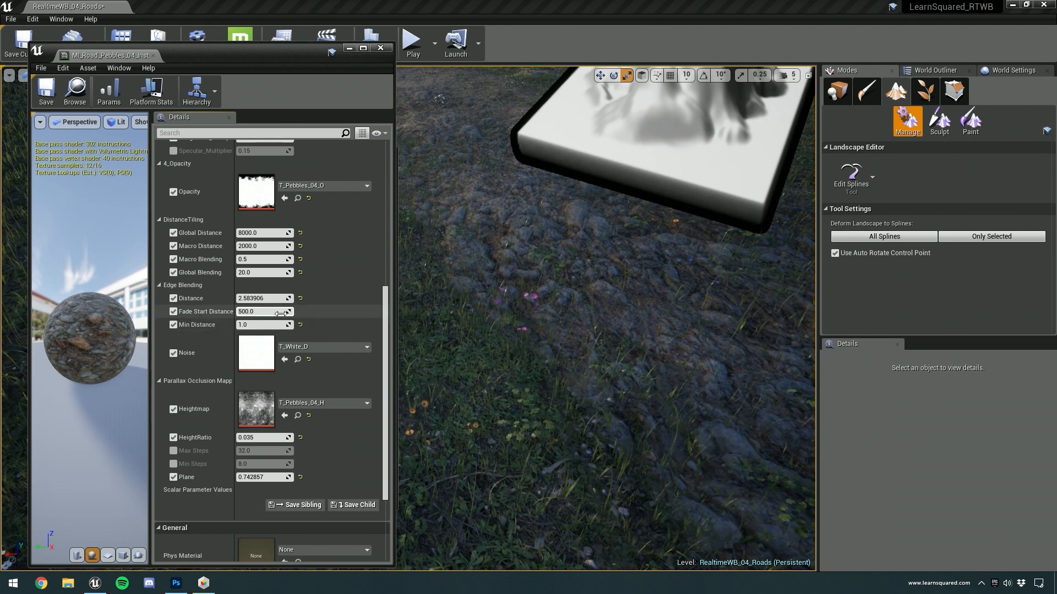
# Try Edge Blending Distance values of about 3.52, -0.78, -2.81 and 10 while comparing the road's edge with the grass
pyautogui.click(300, 299)
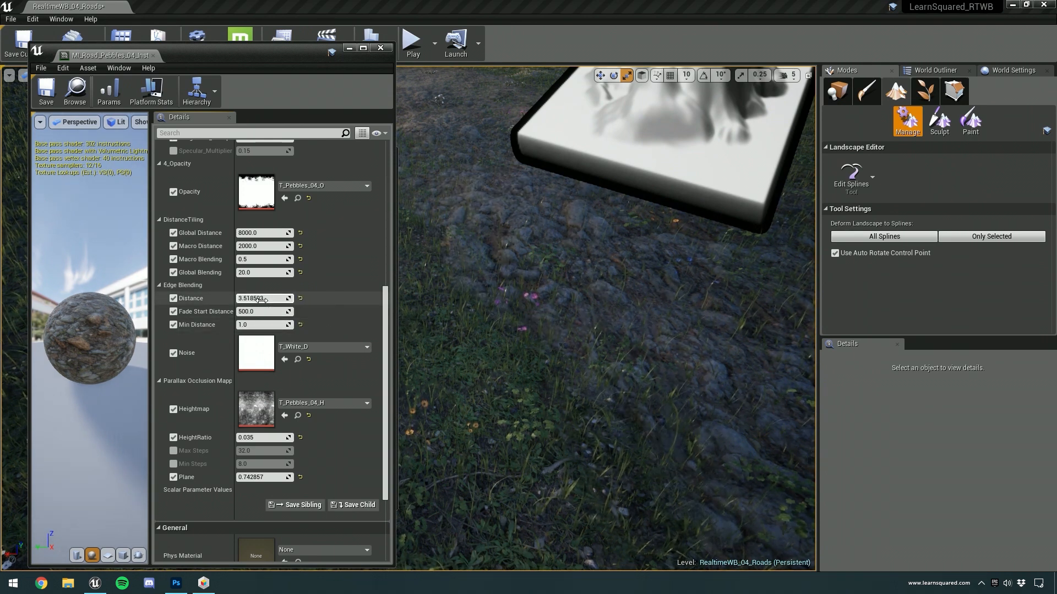
pyautogui.moveTo(258, 299); pyautogui.dragTo(258, 300)
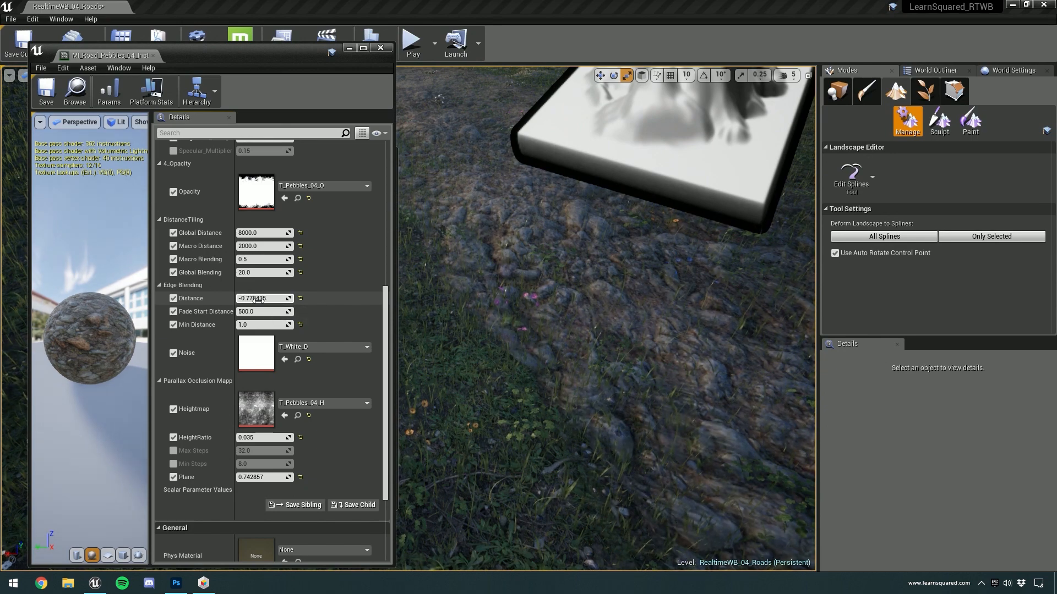
pyautogui.click(266, 298)
pyautogui.press('Return')
pyautogui.scroll(4, 578, 343)
pyautogui.moveTo(579, 343); pyautogui.dragTo(627, 320, button='right')
pyautogui.moveTo(284, 300); pyautogui.dragTo(284, 300)
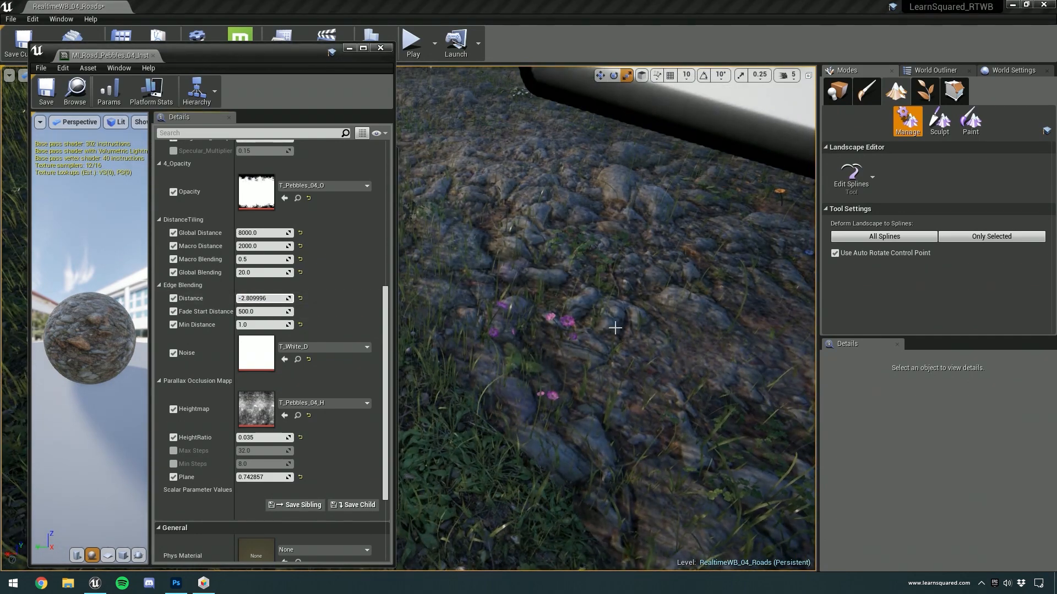
pyautogui.moveTo(620, 338); pyautogui.dragTo(633, 391, button='right')
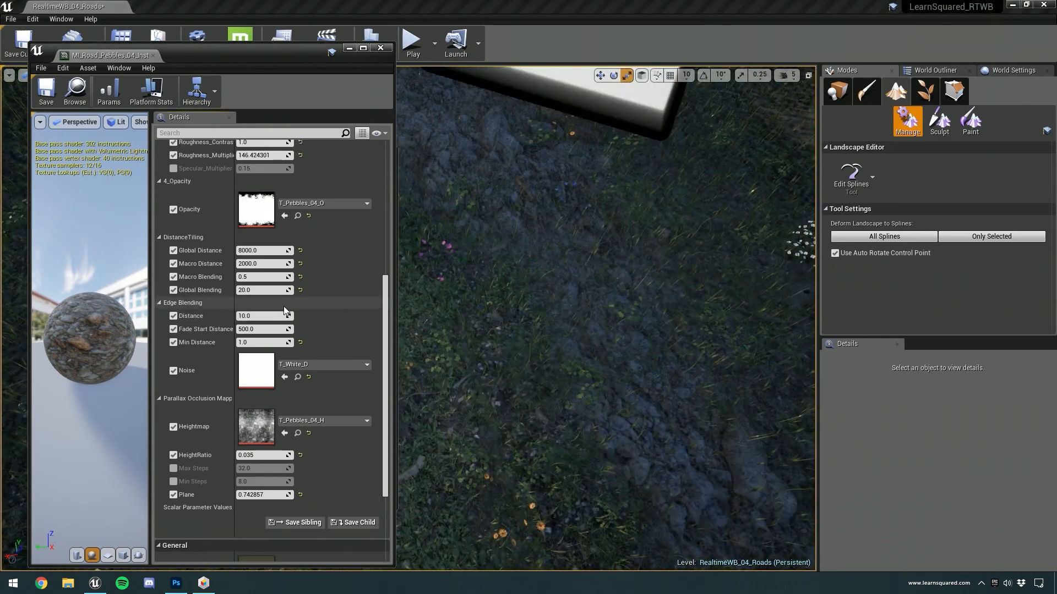
# Set the Edge Blending Distance to 1.0 while checking the blend along the pebble road's edge
pyautogui.moveTo(285, 311); pyautogui.dragTo(276, 311)
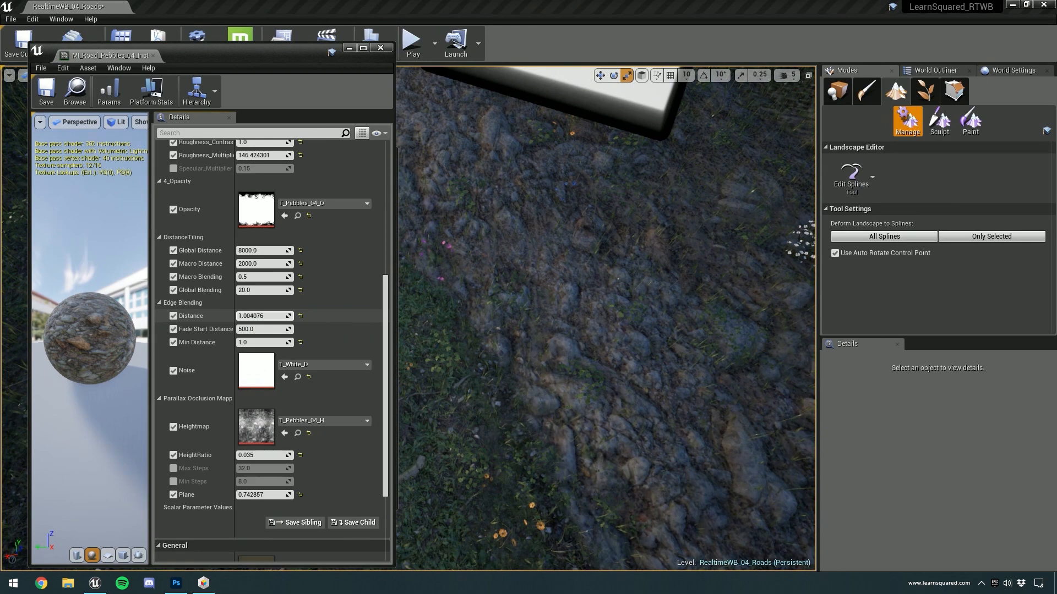
pyautogui.moveTo(614, 327); pyautogui.dragTo(584, 259, button='right')
pyautogui.moveTo(581, 333); pyautogui.dragTo(609, 347, button='right')
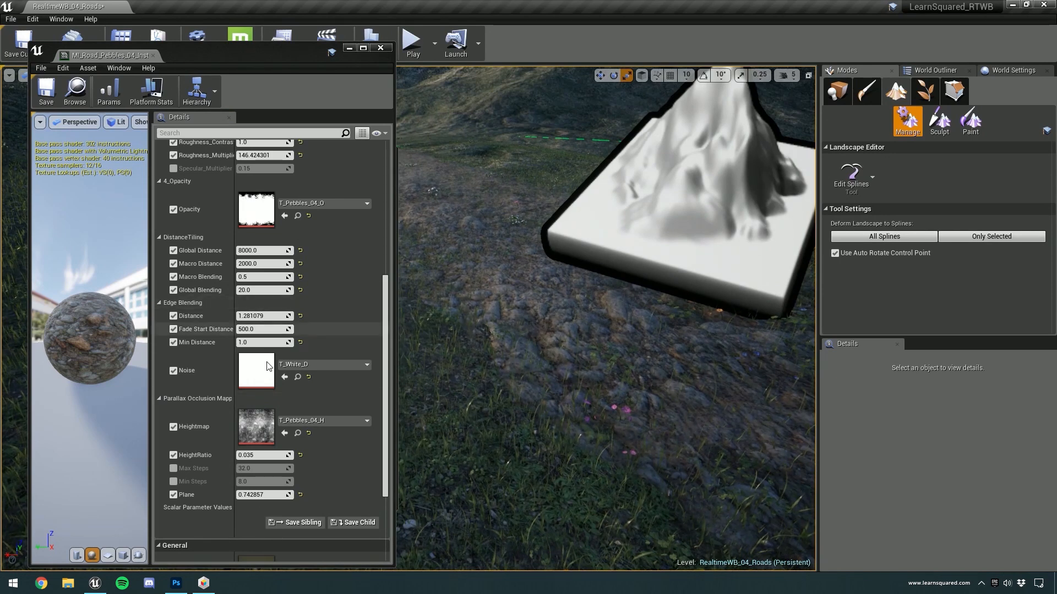
pyautogui.moveTo(260, 318); pyautogui.dragTo(300, 318)
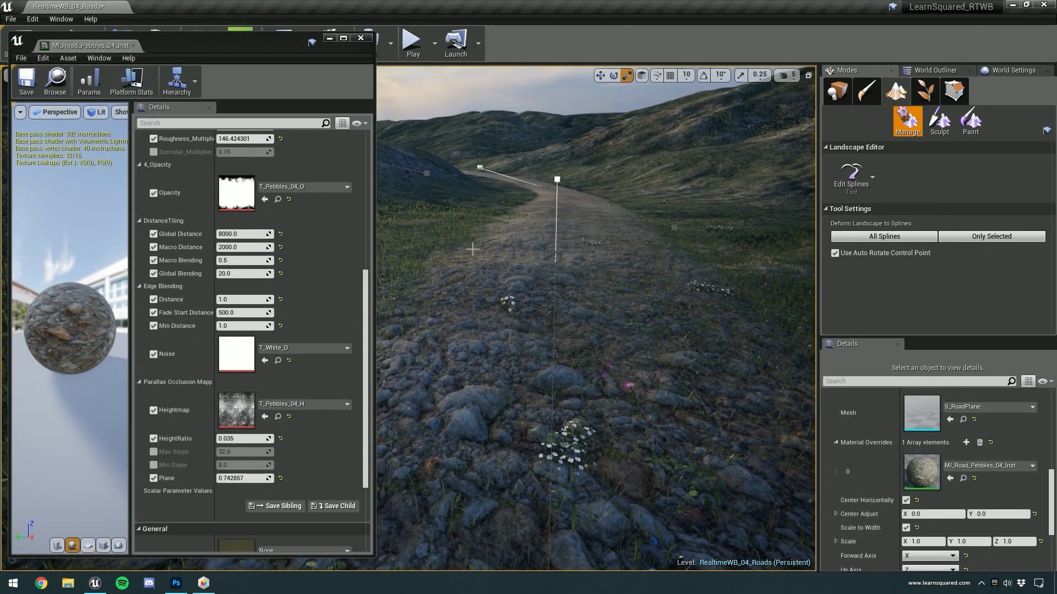
# Try a Parallax Occlusion Mapping HeightRatio of 0 and view the flattened pebbles along the road
pyautogui.moveTo(479, 249); pyautogui.dragTo(448, 299, button='right')
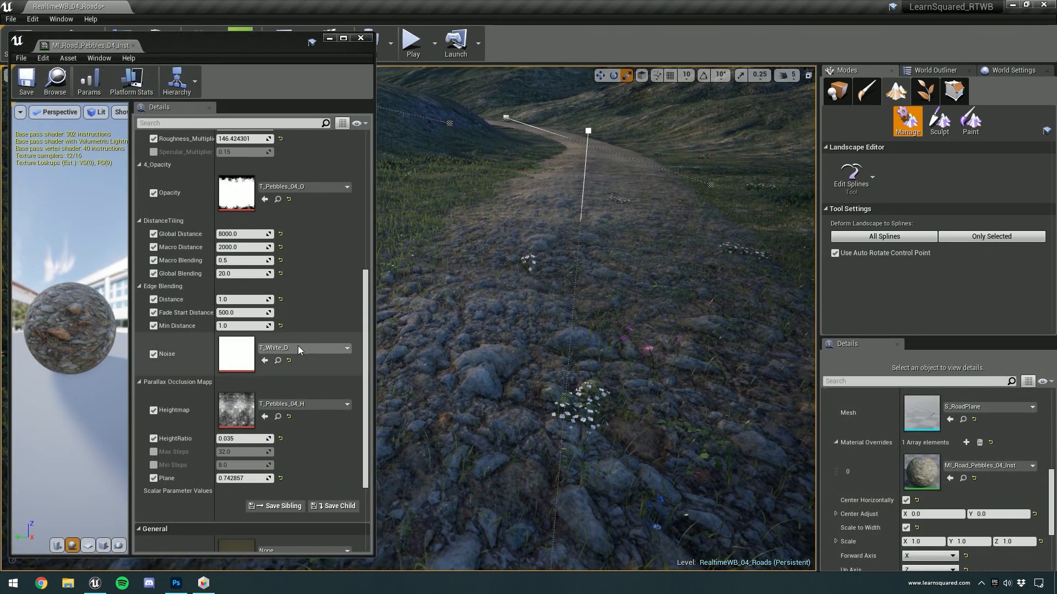
pyautogui.moveTo(213, 385); pyautogui.dragTo(244, 383)
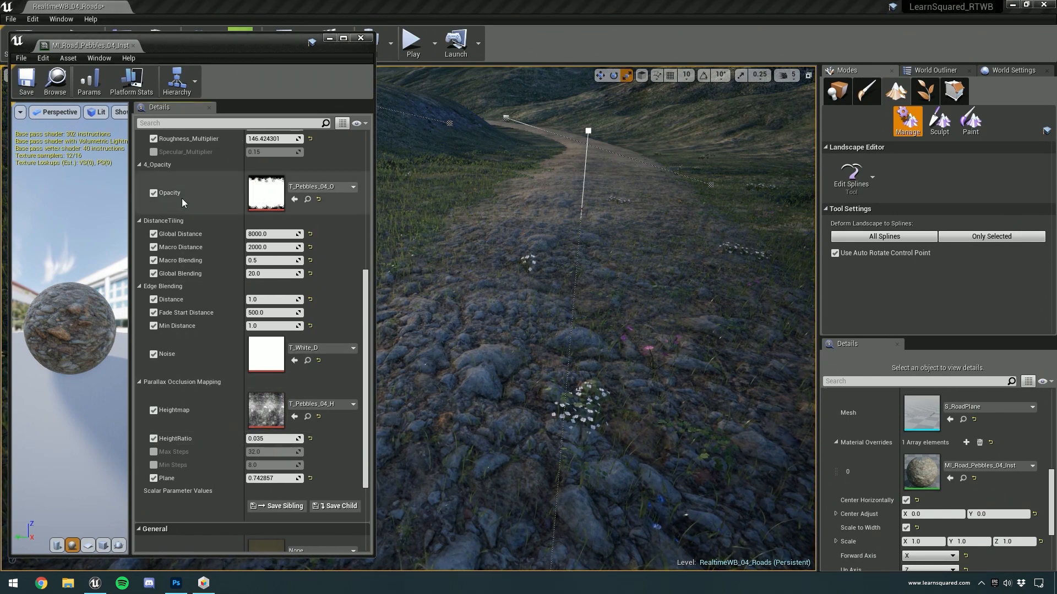
pyautogui.scroll(-2, 218, 401)
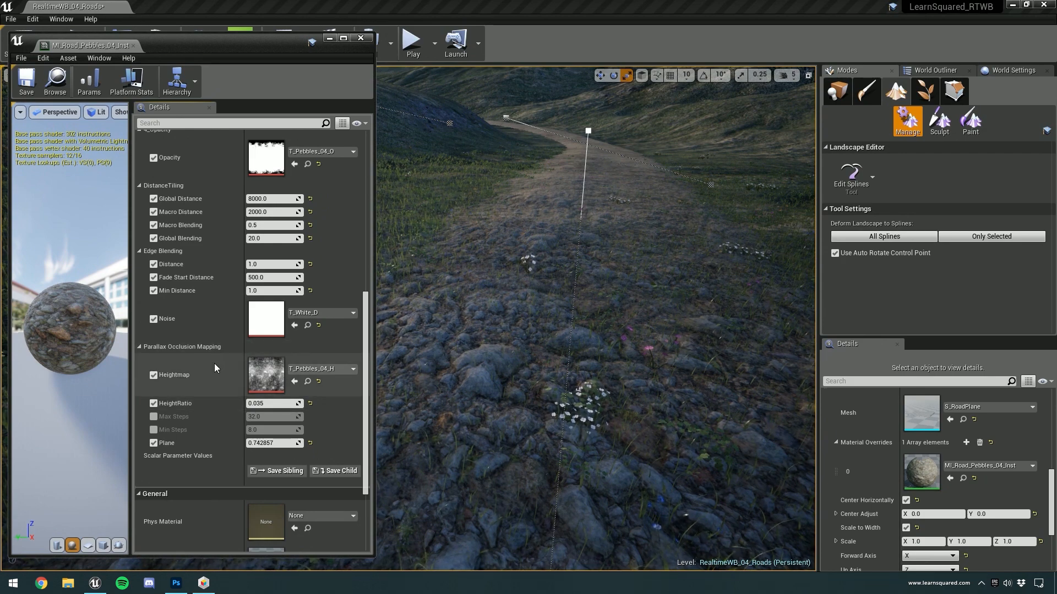
pyautogui.moveTo(260, 404)
pyautogui.mouseDown()
pyautogui.moveTo(270, 403)
pyautogui.moveTo(259, 404)
pyautogui.mouseUp()
pyautogui.click(283, 407)
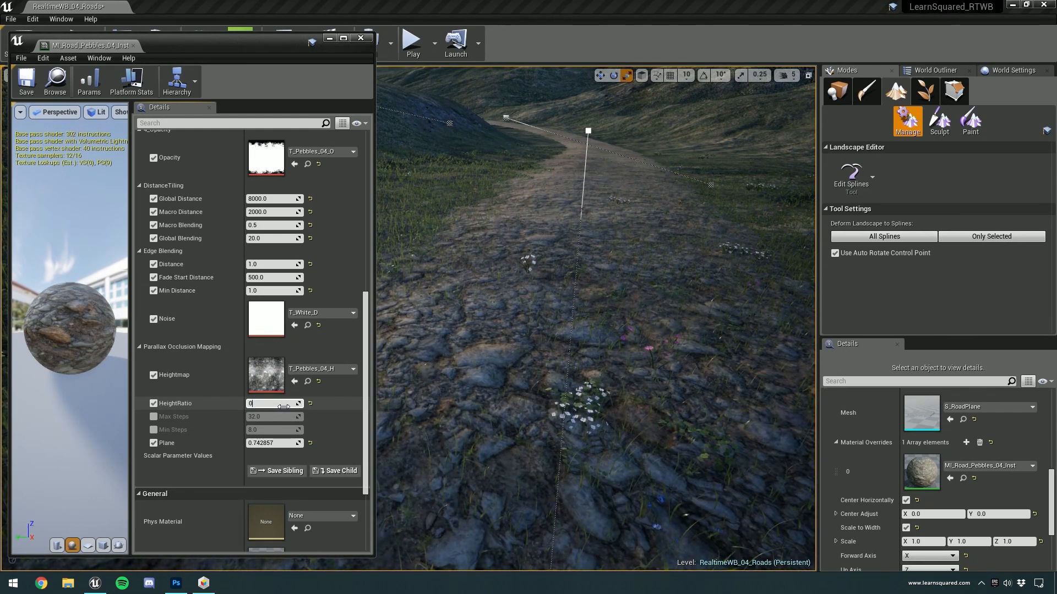
pyautogui.moveTo(665, 371); pyautogui.dragTo(657, 357, button='right')
pyautogui.press('d')
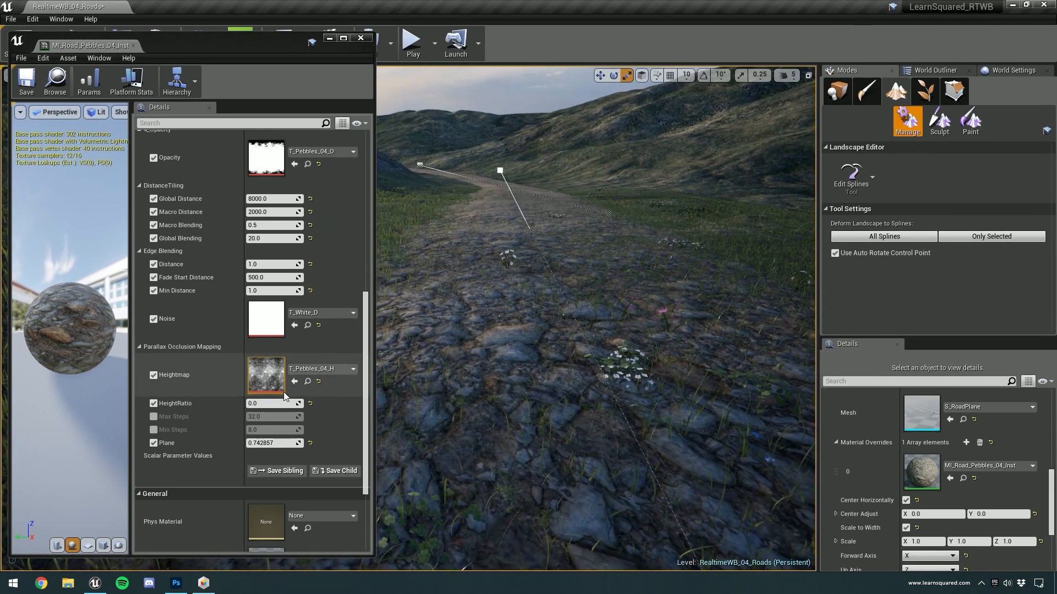
# Try HeightRatio values of 0.01, 0.02 and 0.03 to compare the depth of the pebbles
pyautogui.click(270, 403)
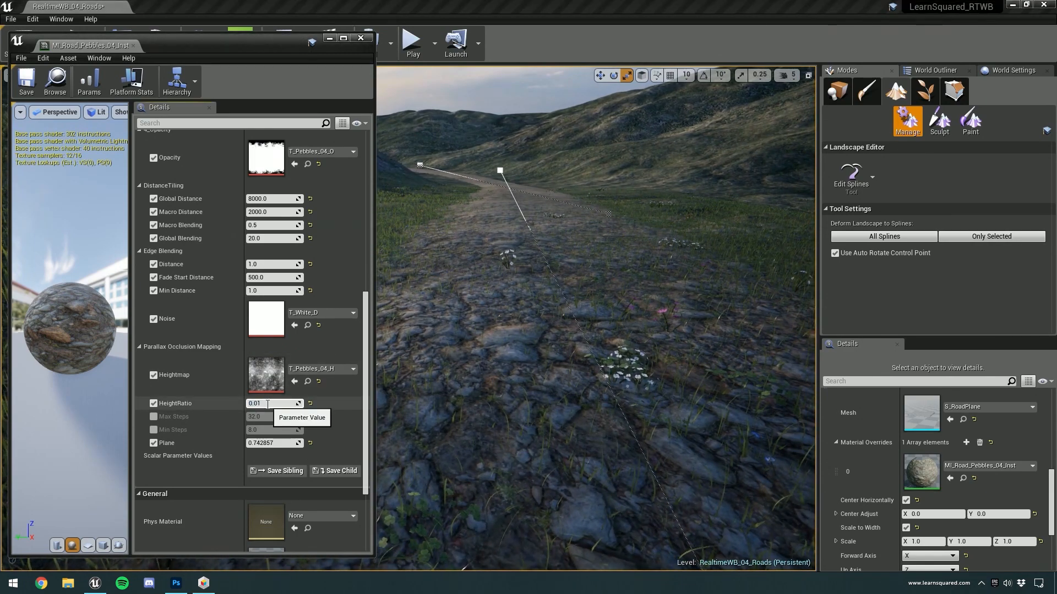
pyautogui.write('0.01')
pyautogui.press('Return')
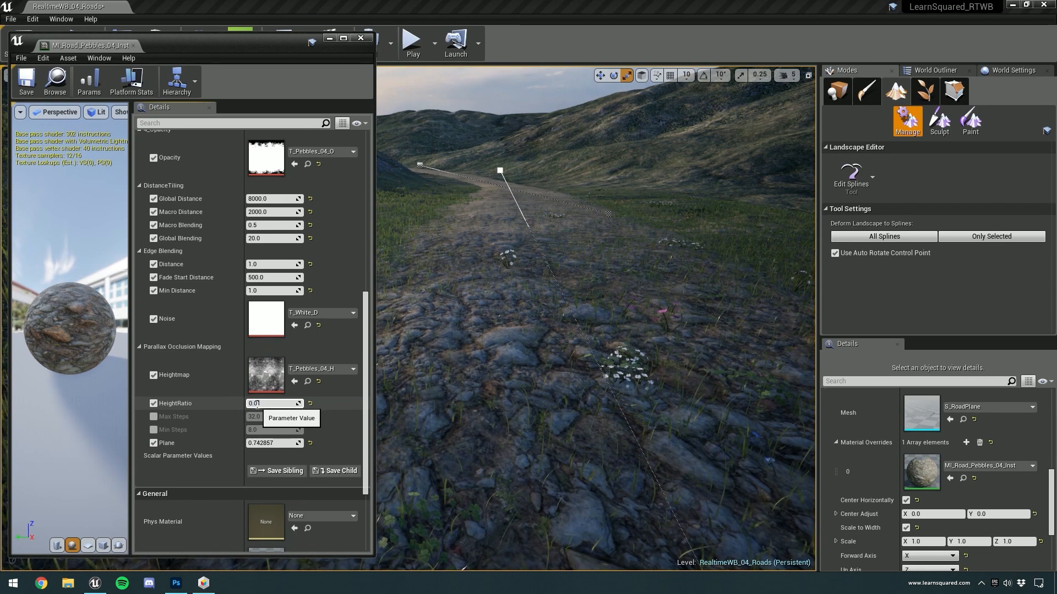
pyautogui.press('Return')
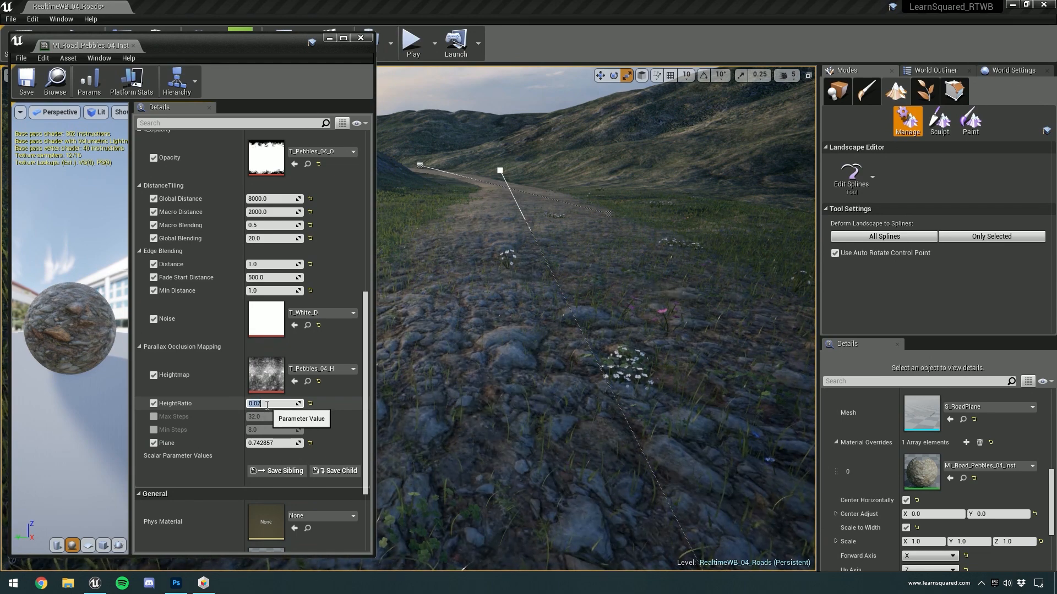
pyautogui.write('0.03')
pyautogui.press('Return')
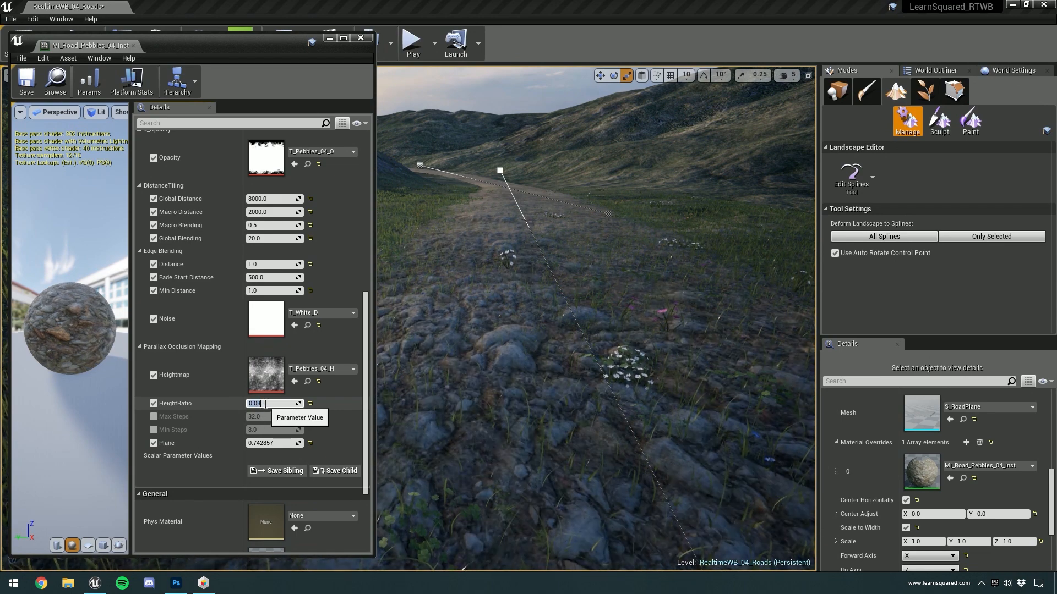
# Compare the road surface with HeightRatio values of 0.035 and 0.08
pyautogui.write('0.035')
pyautogui.press('Return')
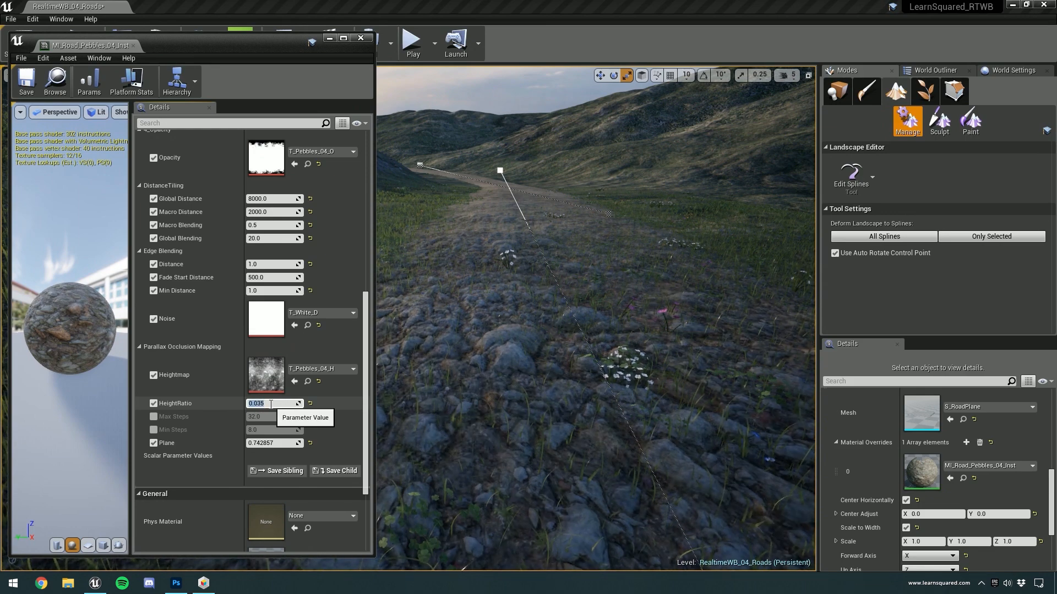
pyautogui.write('0.08')
pyautogui.press('Return')
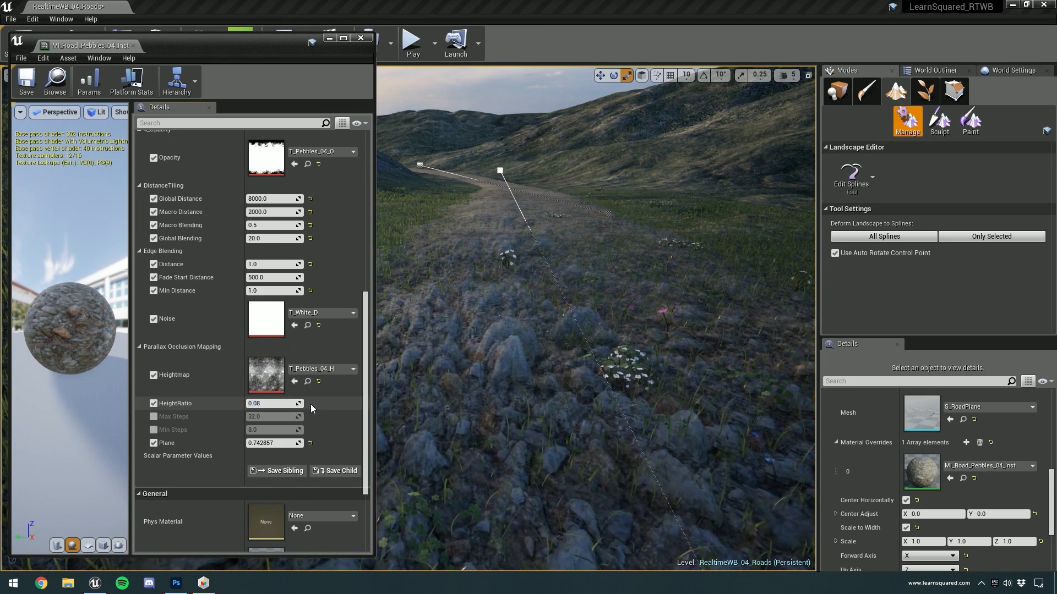
# Set the Parallax Occlusion Mapping HeightRatio to 0.035
pyautogui.click(258, 403)
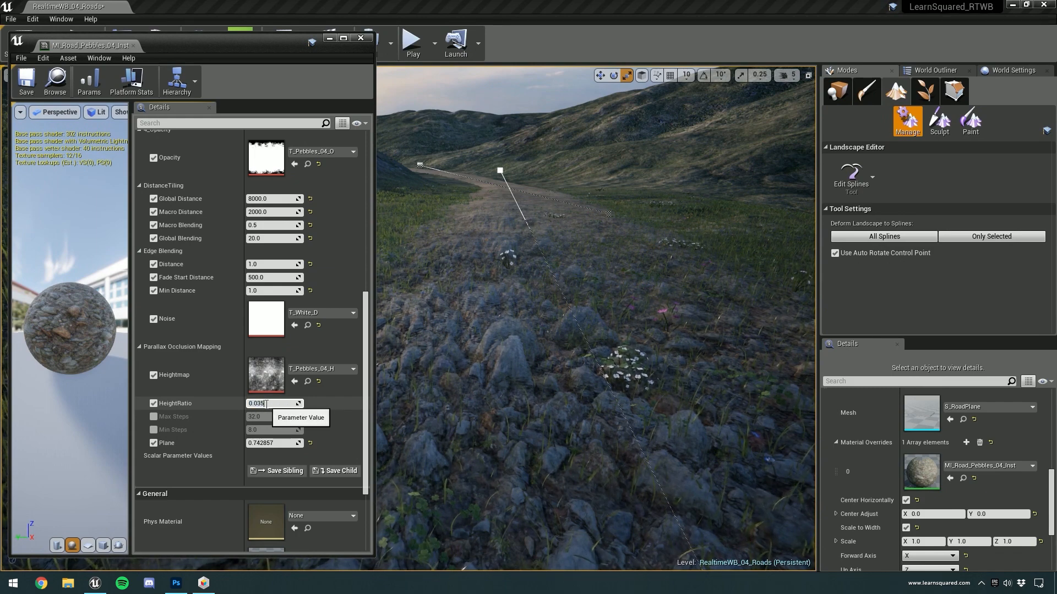
pyautogui.write('0.035')
pyautogui.press('Return')
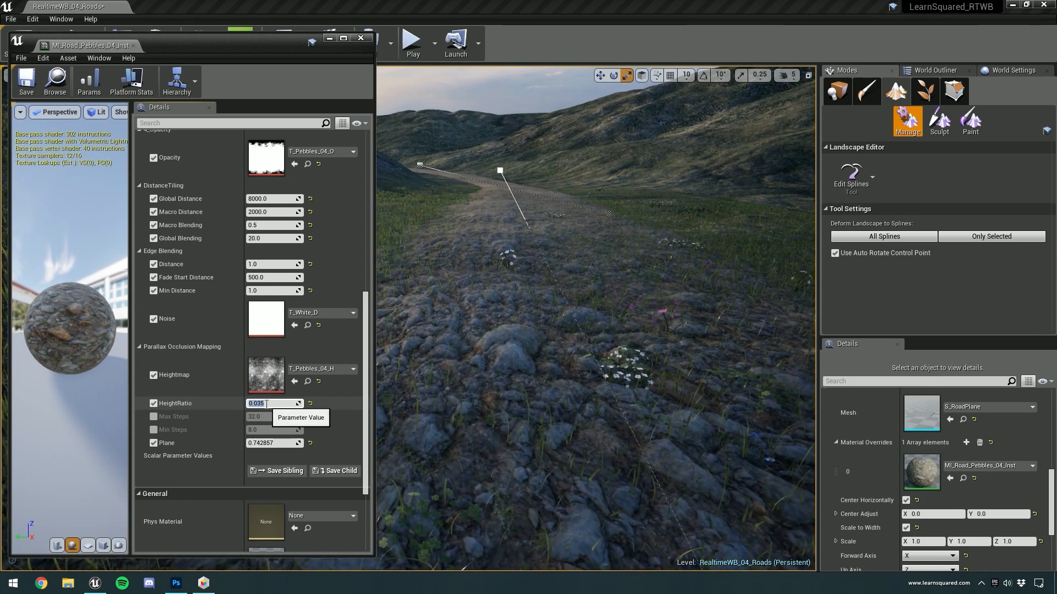
# Try a different parallax Plane value, undo it, and restore the HeightRatio to 0.035
pyautogui.moveTo(270, 443); pyautogui.dragTo(220, 443)
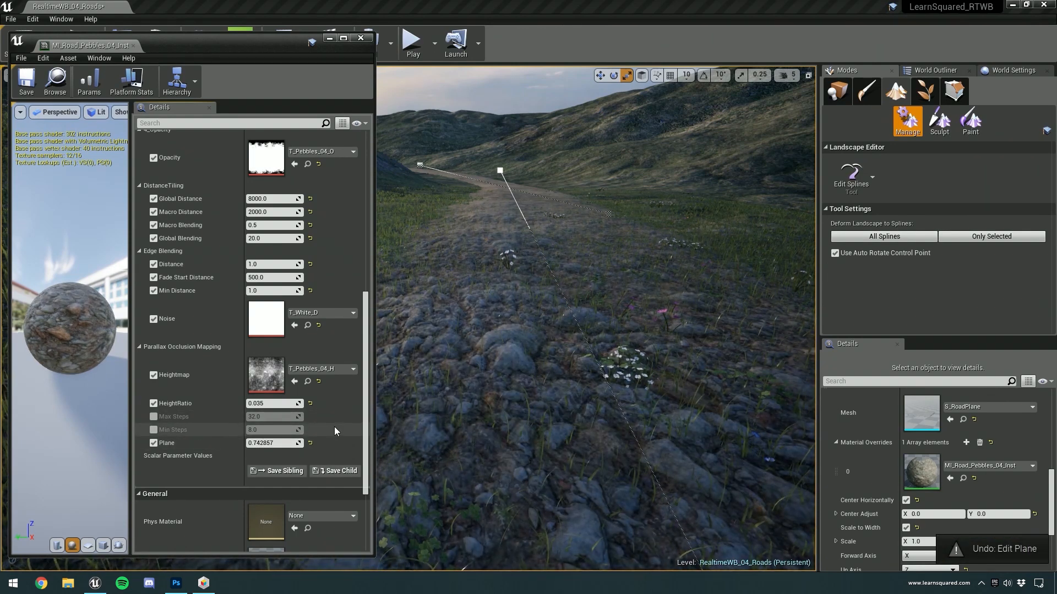
pyautogui.hotkey('ctrl', 'z')
pyautogui.click(270, 404)
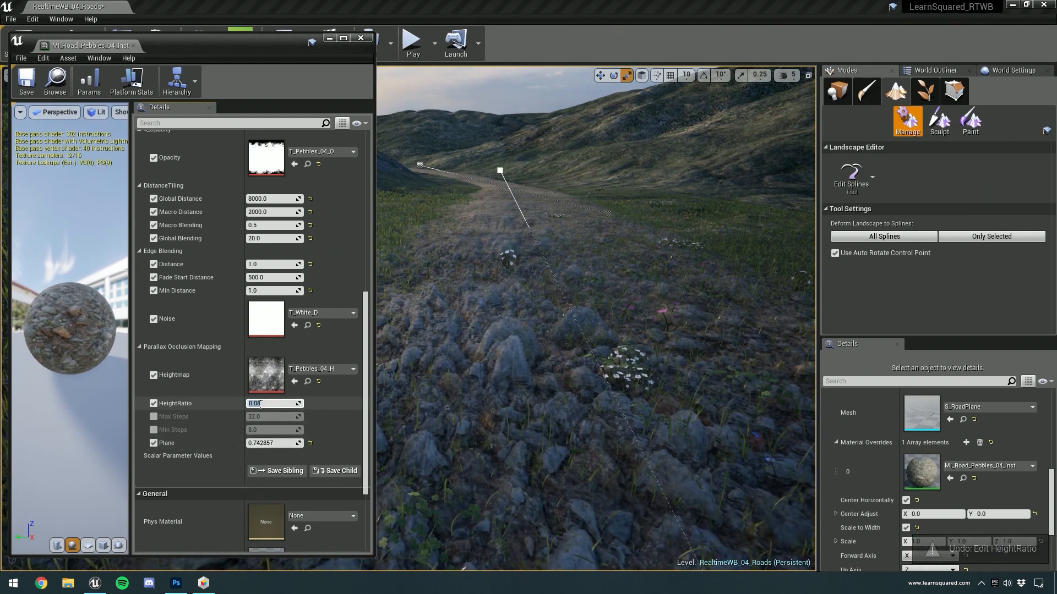
pyautogui.write('0.035')
pyautogui.click(273, 444)
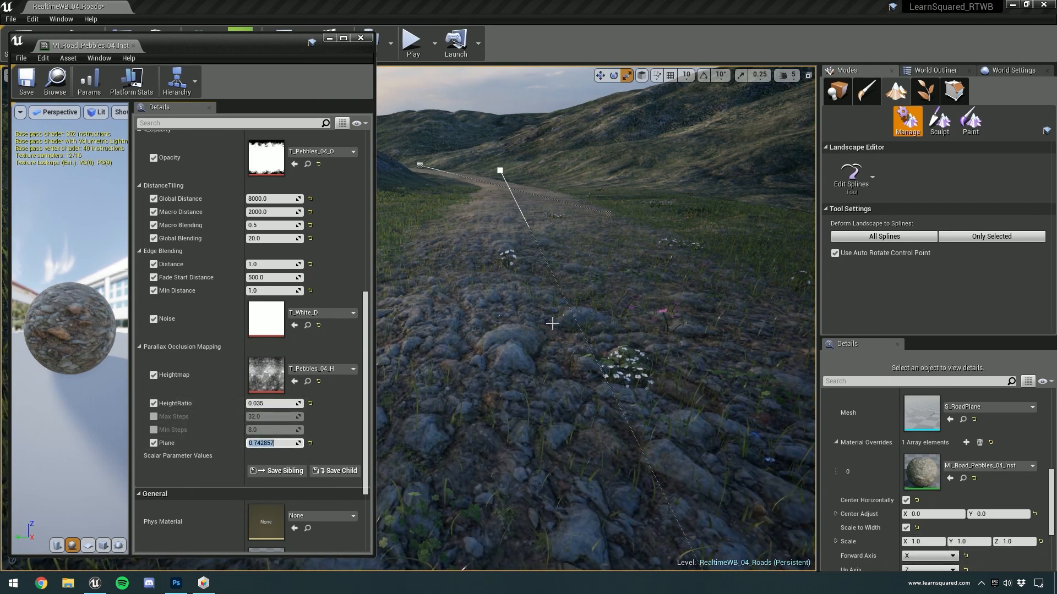
pyautogui.moveTo(552, 323); pyautogui.dragTo(537, 338, button='right')
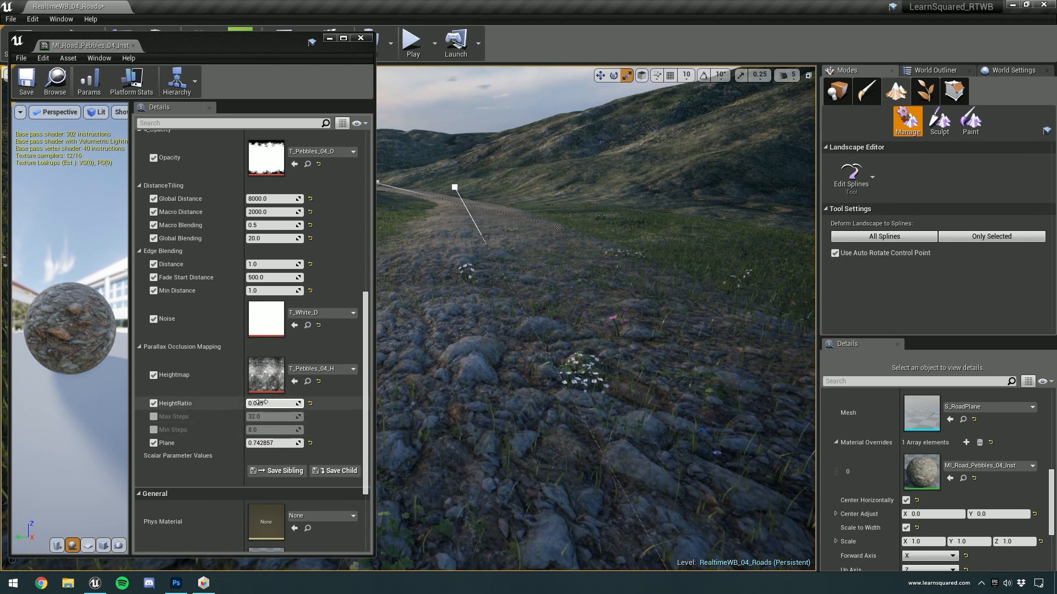
# Try 256 for the parallax Max Steps and Min Steps, and reset and disable both overrides
pyautogui.click(154, 417)
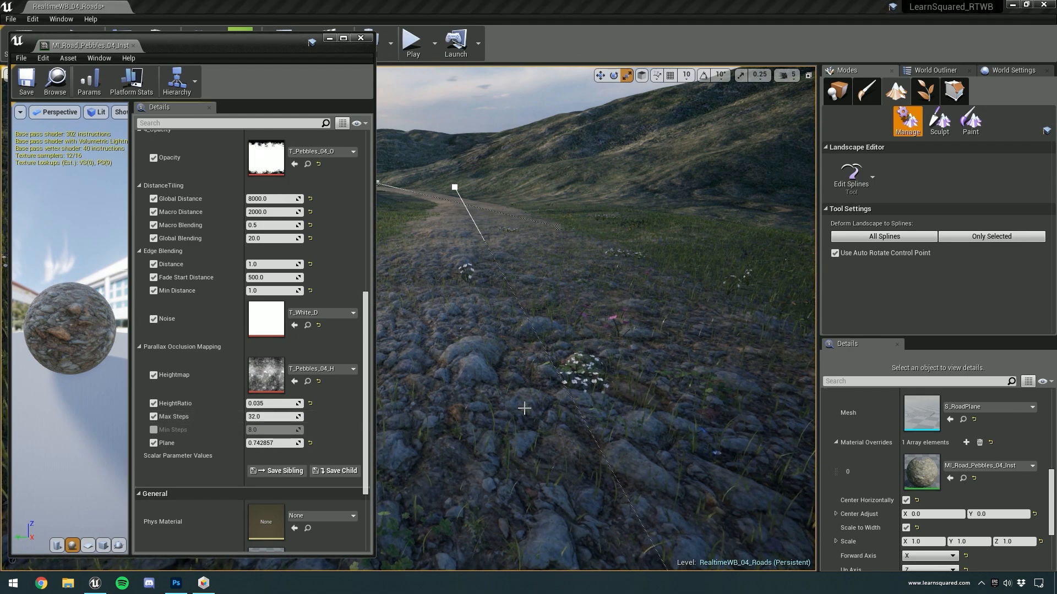
pyautogui.scroll(2, 524, 409)
pyautogui.moveTo(257, 418); pyautogui.dragTo(331, 429)
pyautogui.press('Return')
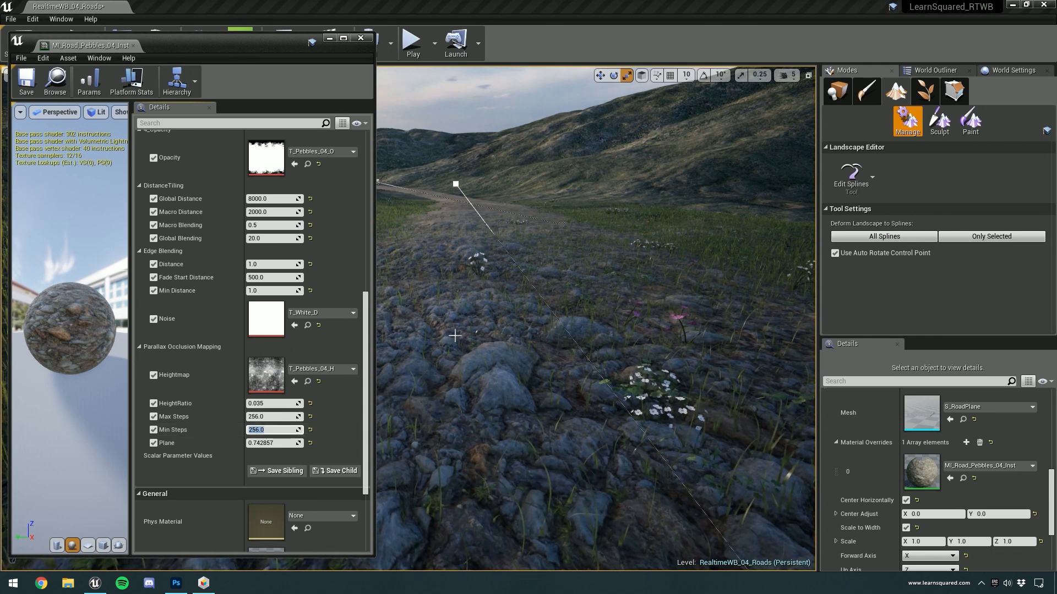
pyautogui.click(310, 430)
pyautogui.click(311, 417)
pyautogui.click(153, 417)
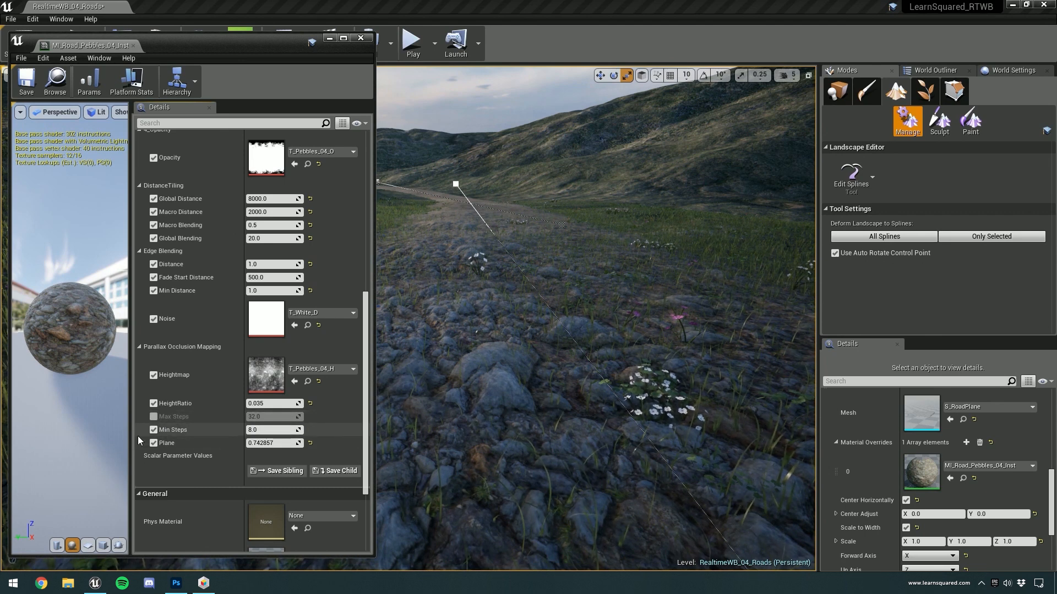
pyautogui.click(153, 429)
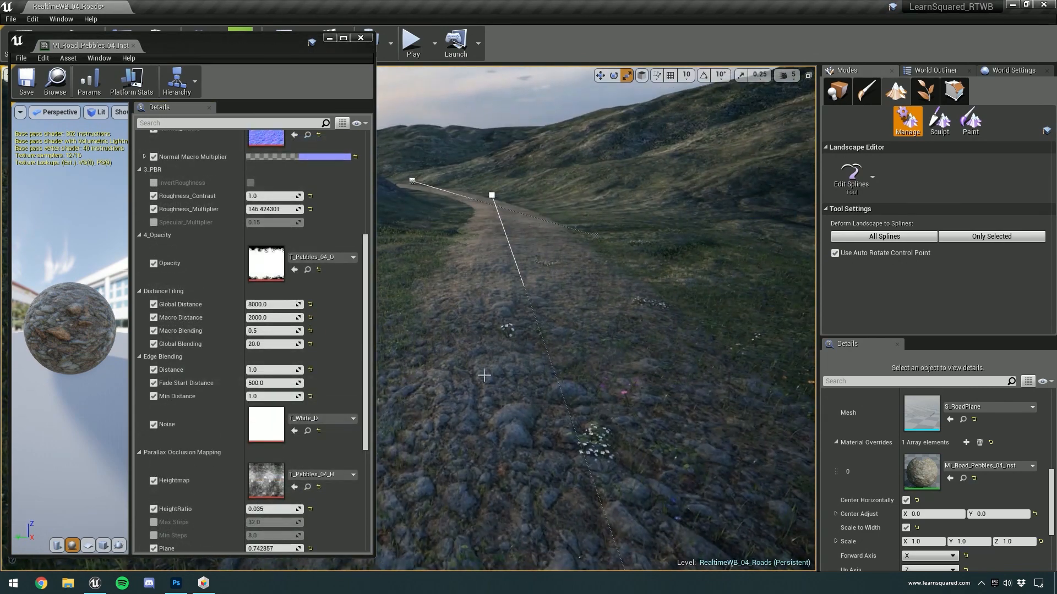
# Examine the pebble tiling and edge blending along the road from low and elevated viewpoints
pyautogui.moveTo(589, 436); pyautogui.dragTo(485, 386, button='right')
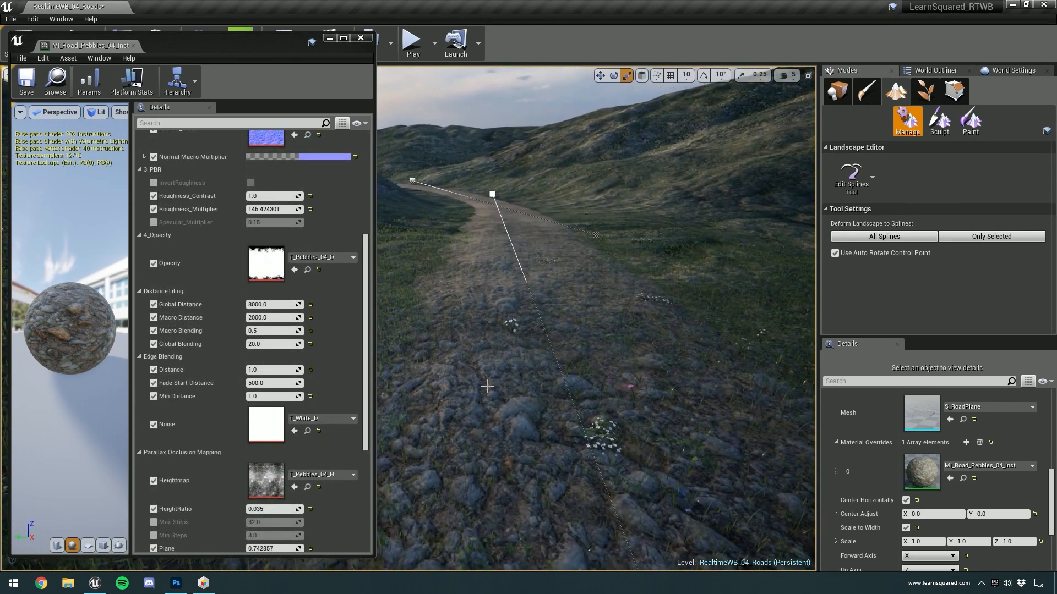
pyautogui.moveTo(488, 331); pyautogui.dragTo(487, 366, button='right')
pyautogui.moveTo(488, 330); pyautogui.dragTo(487, 394, button='right')
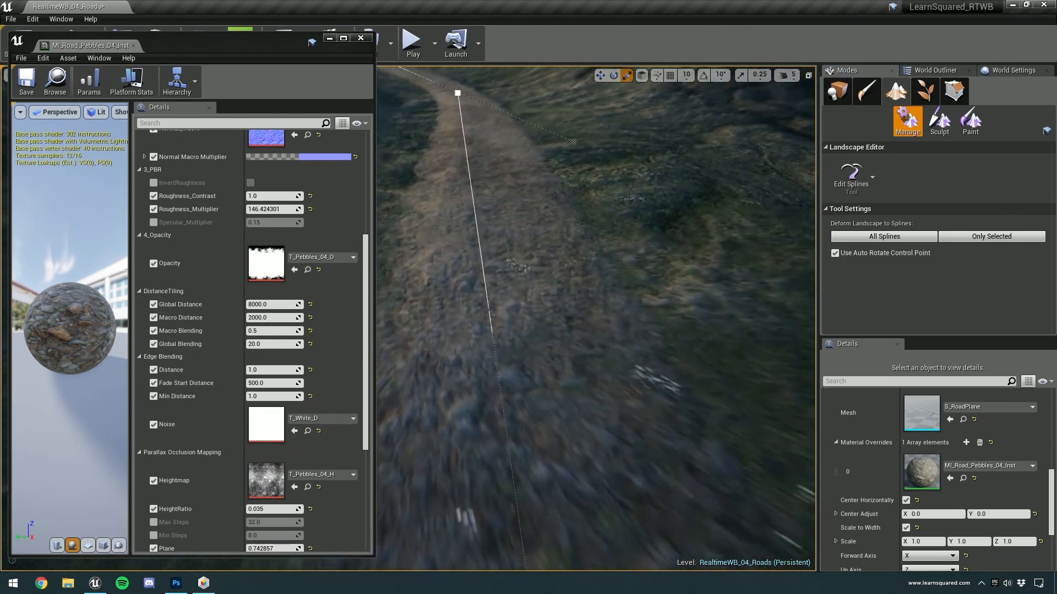
pyautogui.moveTo(487, 394); pyautogui.dragTo(509, 418, button='right')
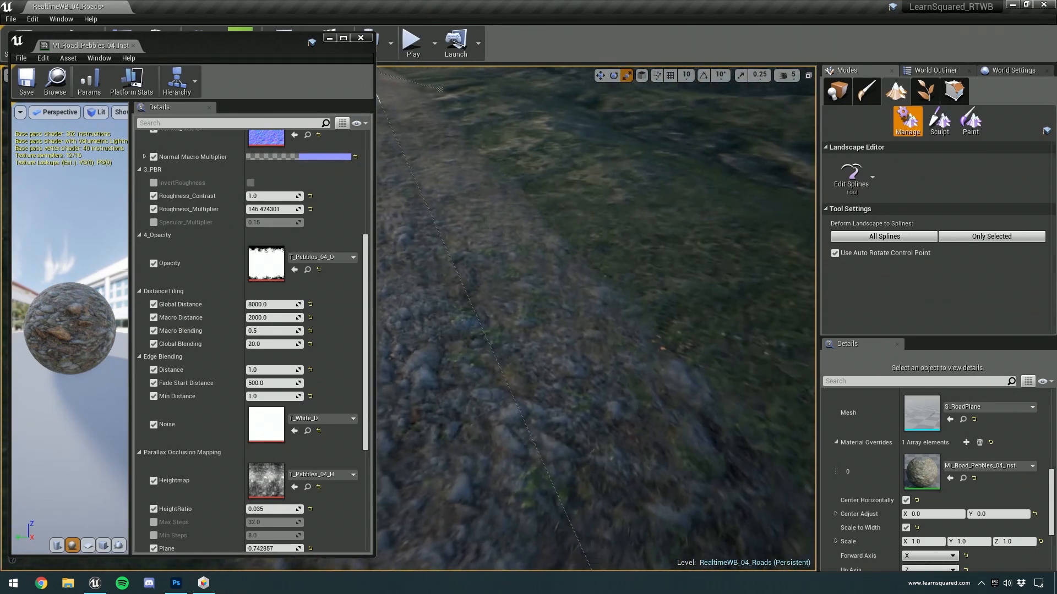
pyautogui.moveTo(478, 359); pyautogui.dragTo(482, 328, button='right')
pyautogui.moveTo(496, 288); pyautogui.dragTo(456, 303, button='right')
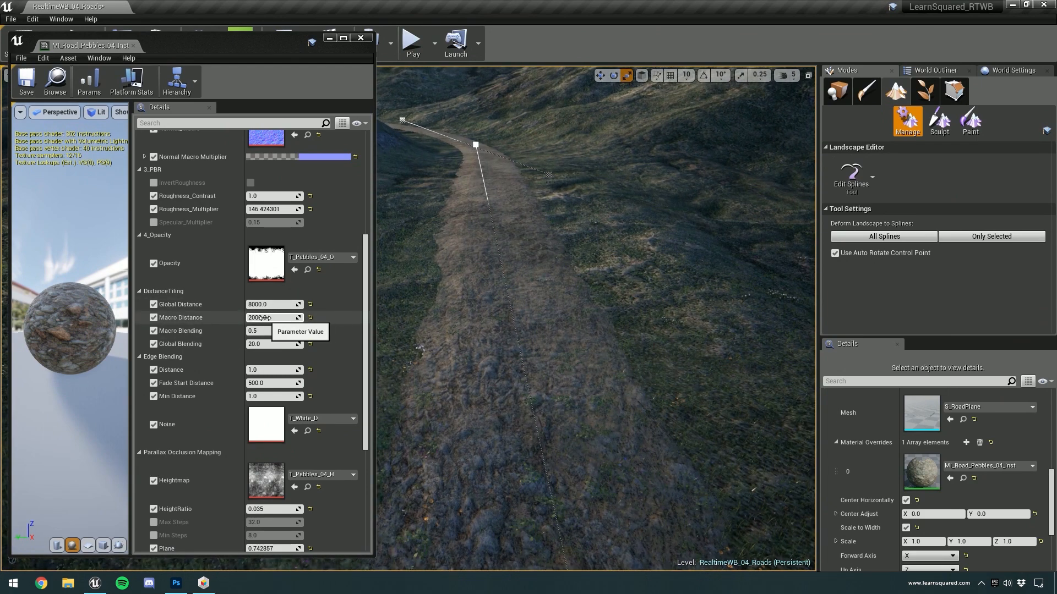
# Try a DistanceTiling Macro Distance of about 113456, view the road from above, and restore the value to 2000
pyautogui.moveTo(254, 318); pyautogui.dragTo(461, 364)
pyautogui.moveTo(503, 374); pyautogui.dragTo(459, 446, button='right')
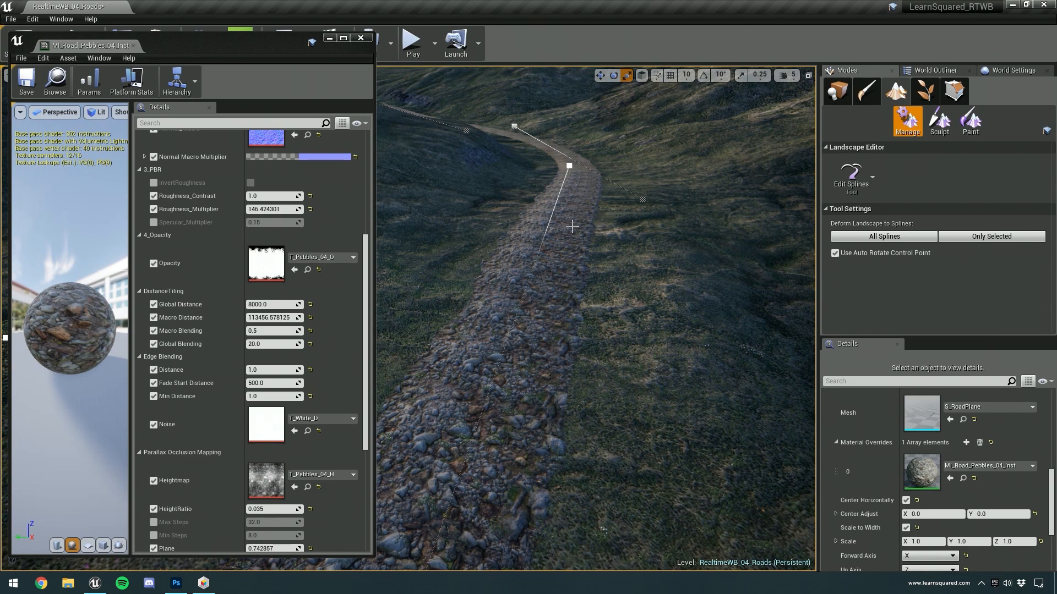
pyautogui.click(310, 318)
pyautogui.moveTo(496, 341); pyautogui.dragTo(488, 353, button='right')
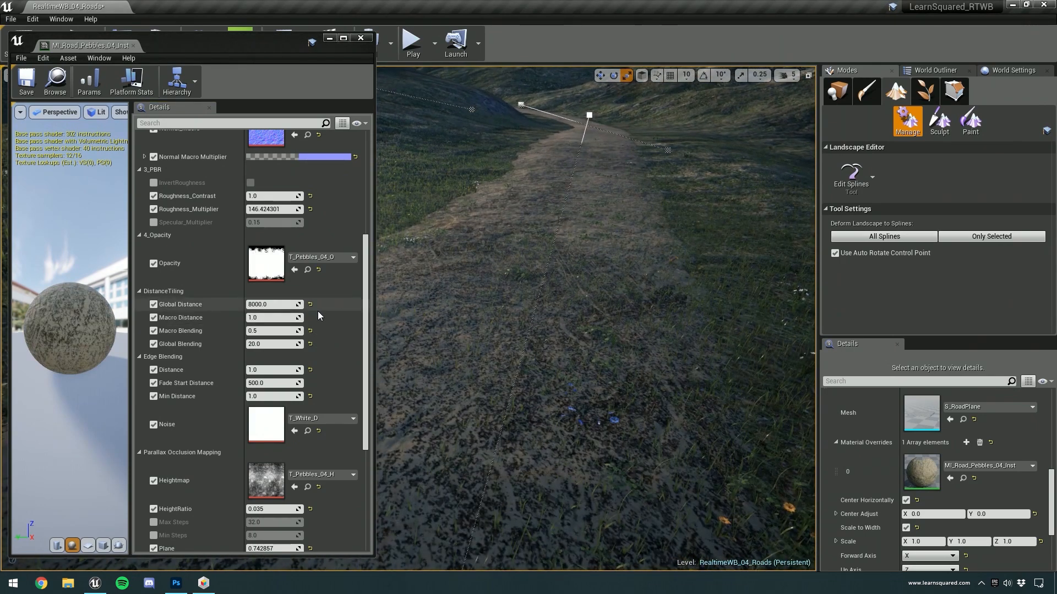
pyautogui.click(291, 318)
pyautogui.write('2000')
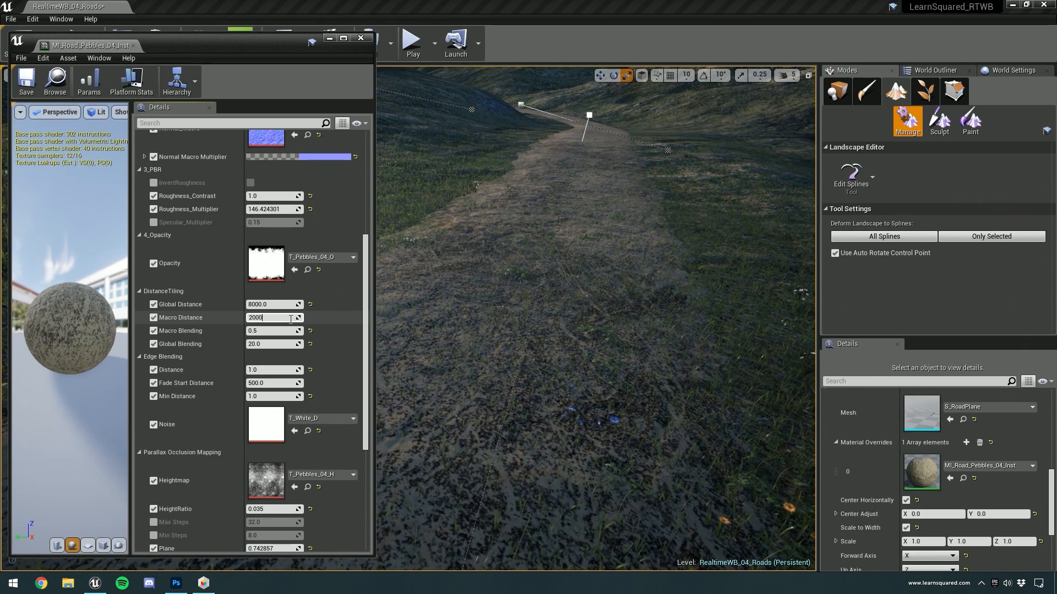
pyautogui.press('Return')
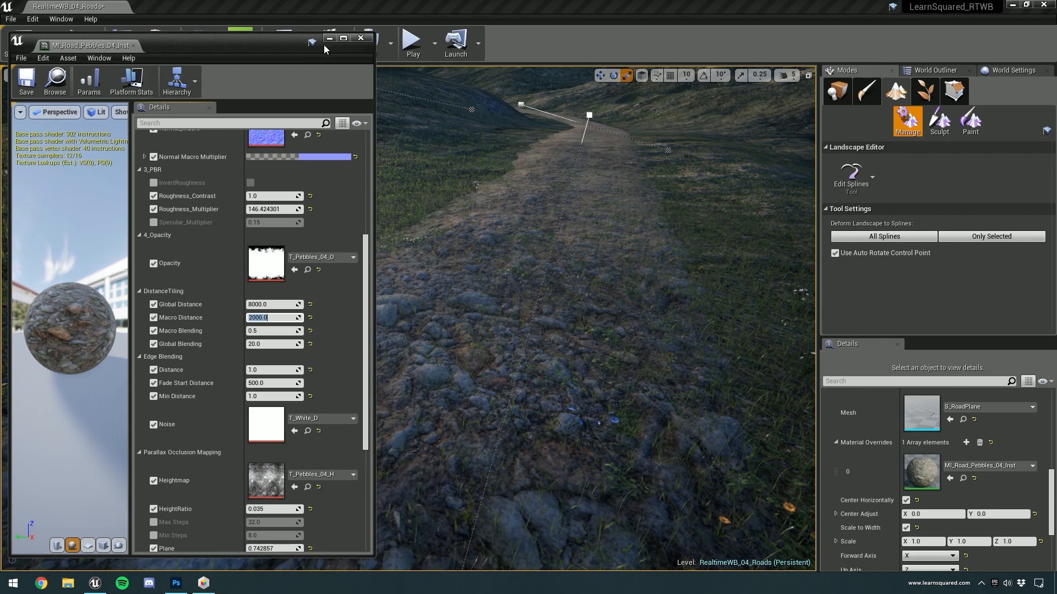
# Minimize the material instance editor and play the level to preview the finished pebble road
pyautogui.click(328, 41)
pyautogui.moveTo(405, 172)
pyautogui.mouseDown(button='right')
pyautogui.moveTo(473, 154)
pyautogui.moveTo(405, 172)
pyautogui.mouseUp(button='right')
pyautogui.press('a')
pyautogui.hotkey('alt', 'p')
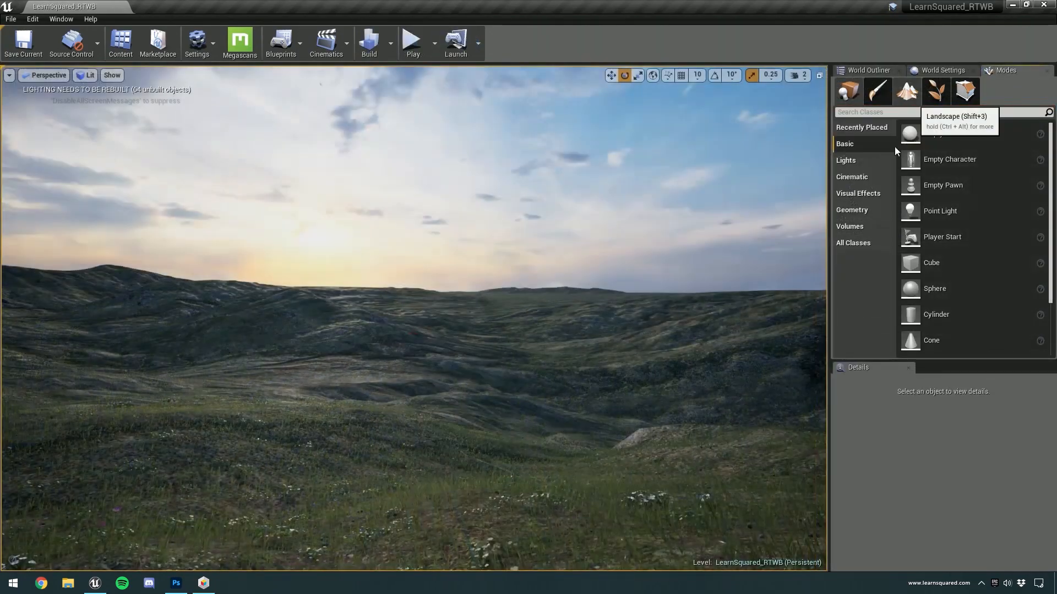
# Activate the landscape Edit Splines tool in the LearnSquared_RTWB level and set the camera speed to 4
pyautogui.click(907, 93)
pyautogui.click(913, 121)
pyautogui.moveTo(528, 264)
pyautogui.mouseDown(button='right')
pyautogui.moveTo(529, 341)
pyautogui.moveTo(528, 308)
pyautogui.mouseUp(button='right')
pyautogui.click(797, 75)
pyautogui.click(829, 101)
pyautogui.click(862, 177)
pyautogui.click(883, 460)
# Place a chain of spline control points winding across the hills toward the distance, undoing a misplaced point
pyautogui.moveTo(606, 269); pyautogui.dragTo(572, 309, button='right')
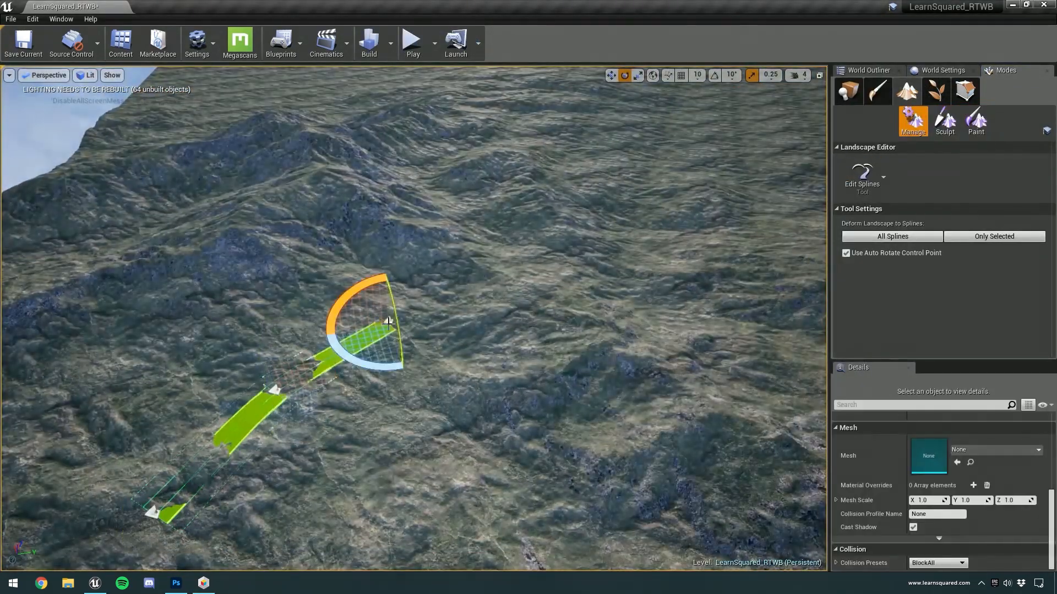
pyautogui.keyDown('ctrl'); pyautogui.click(637, 165); pyautogui.keyUp('ctrl')
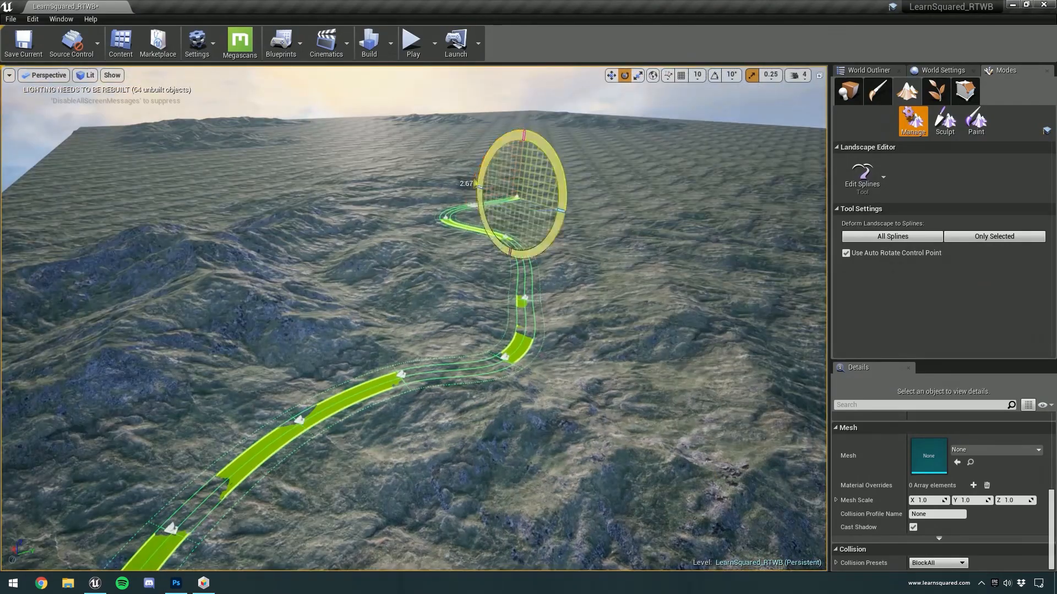
pyautogui.hotkey('ctrl', 'z')
pyautogui.keyDown('ctrl'); pyautogui.click(614, 212); pyautogui.keyUp('ctrl')
pyautogui.keyDown('ctrl'); pyautogui.click(578, 72); pyautogui.keyUp('ctrl')
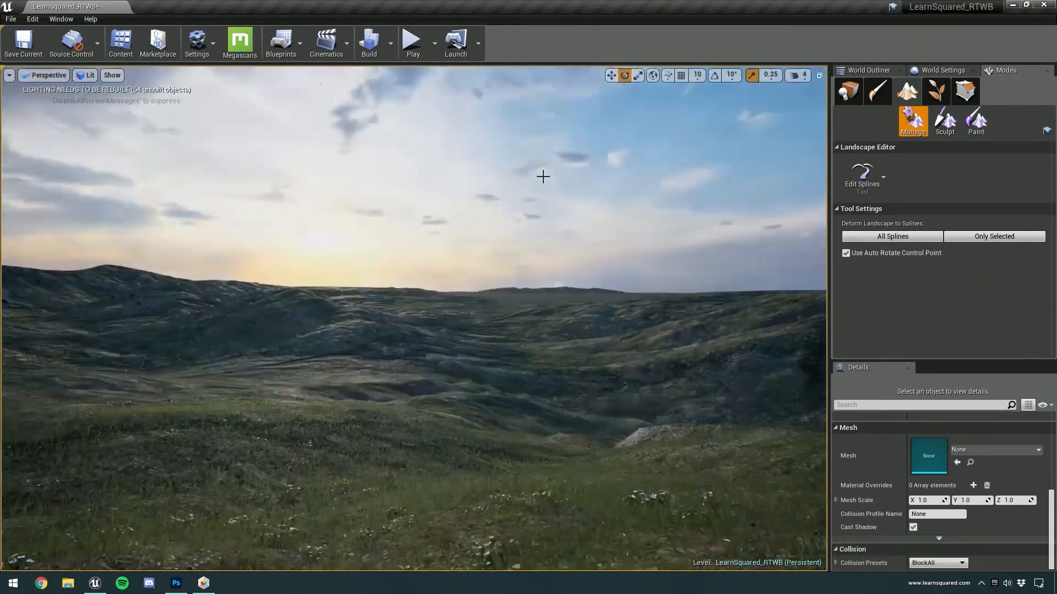
# Reposition the spline's near and far control points to shape the winding path across the hills
pyautogui.moveTo(541, 178); pyautogui.dragTo(484, 275, button='right')
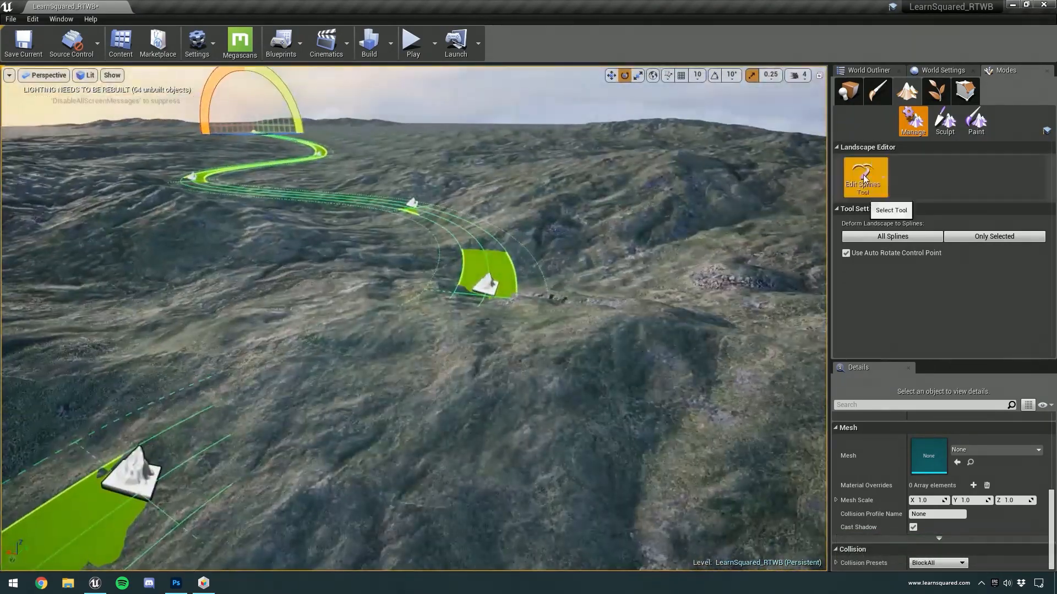
pyautogui.click(477, 288)
pyautogui.press('w')
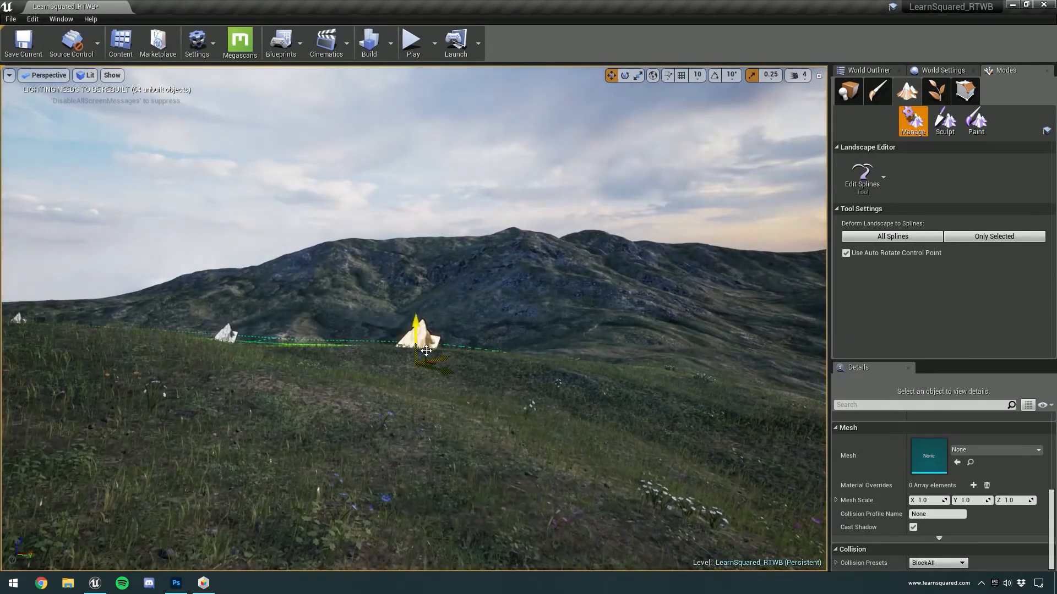
pyautogui.moveTo(412, 342); pyautogui.dragTo(578, 337)
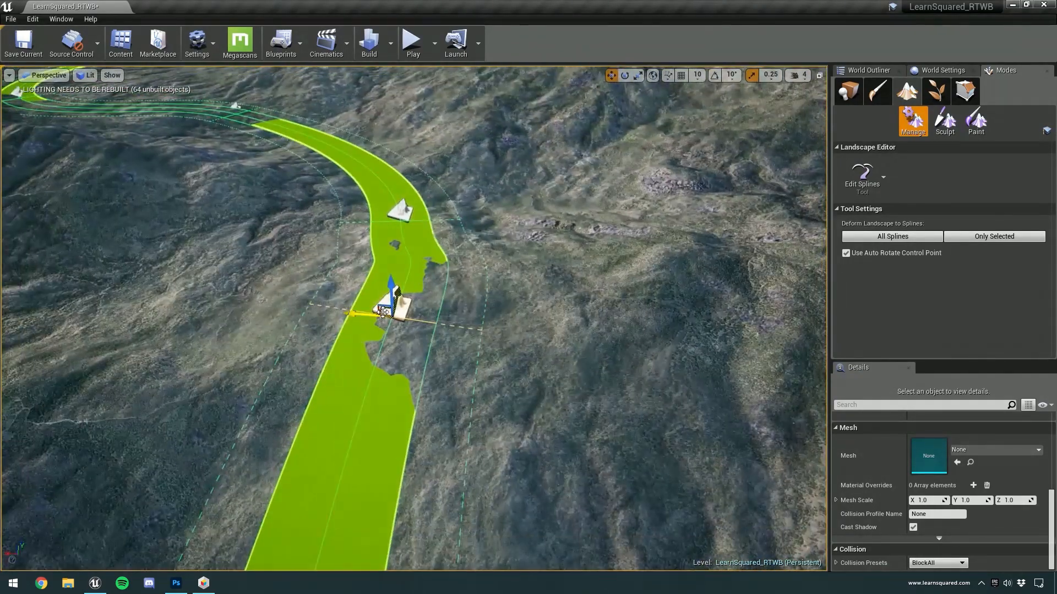
pyautogui.press('e')
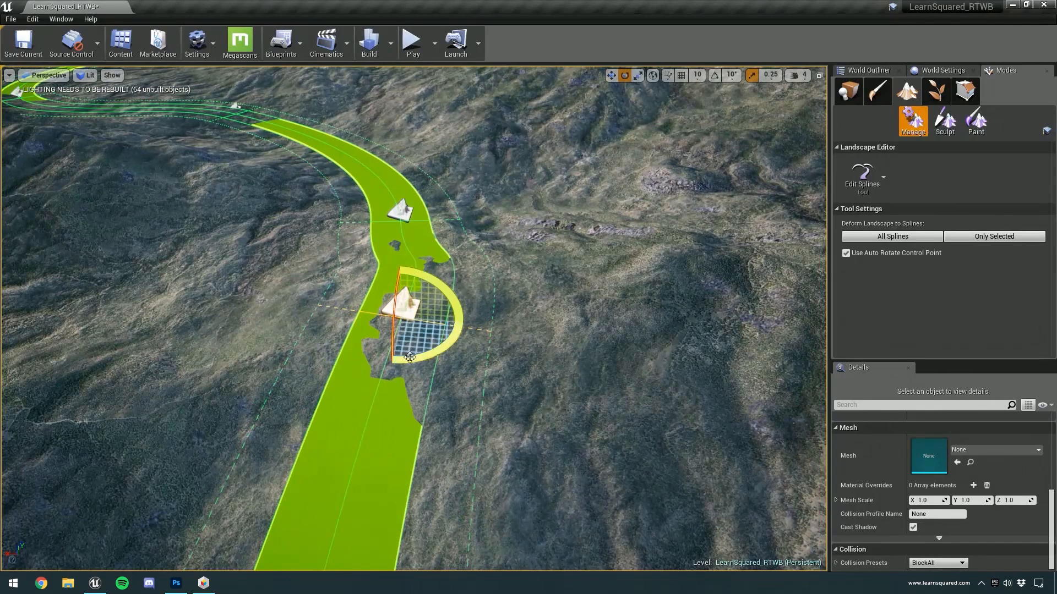
pyautogui.press('w')
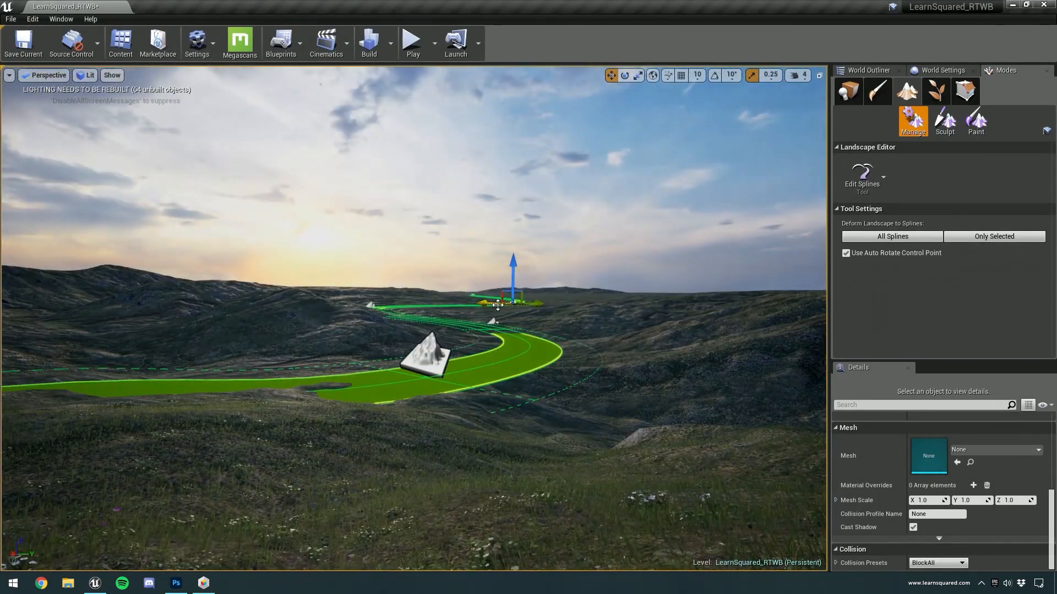
pyautogui.moveTo(497, 305); pyautogui.dragTo(504, 294)
pyautogui.click(545, 289)
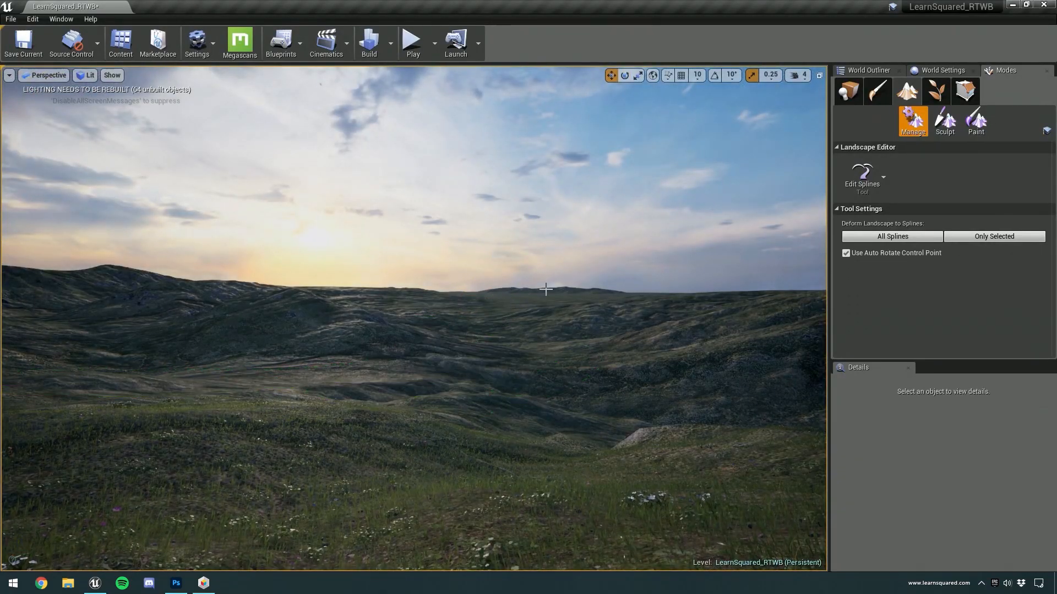
# Select all connected segments of the spline and deform the landscape to only the selected ones
pyautogui.click(486, 332)
pyautogui.scroll(3, 994, 456)
pyautogui.click(1010, 433)
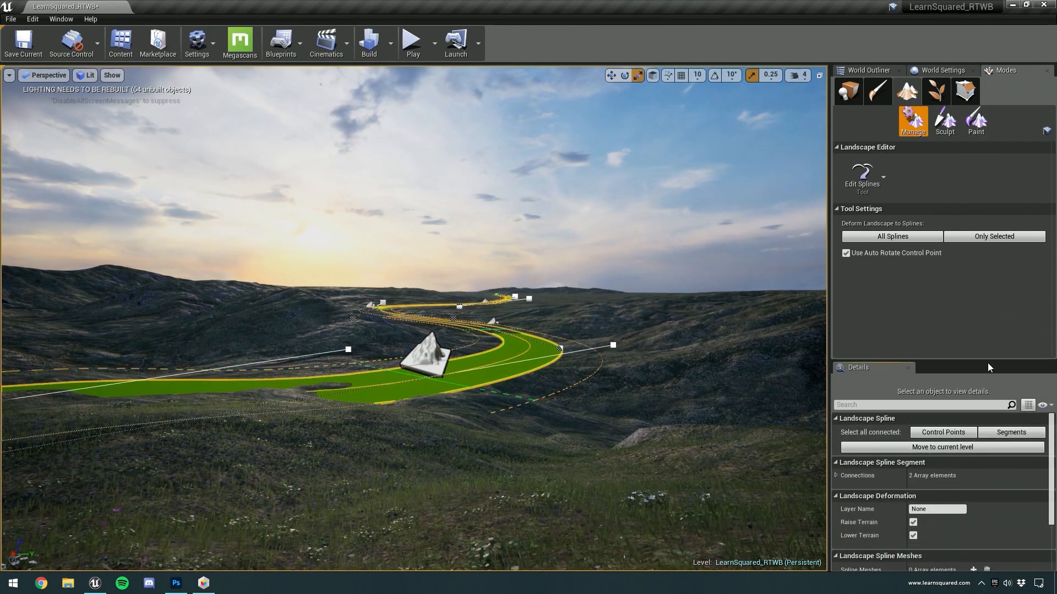
pyautogui.click(975, 237)
pyautogui.click(670, 302)
pyautogui.press('g')
pyautogui.press('g')
# Reselect all connected spline segments and add one Spline Meshes element to them
pyautogui.click(526, 352)
pyautogui.click(1011, 432)
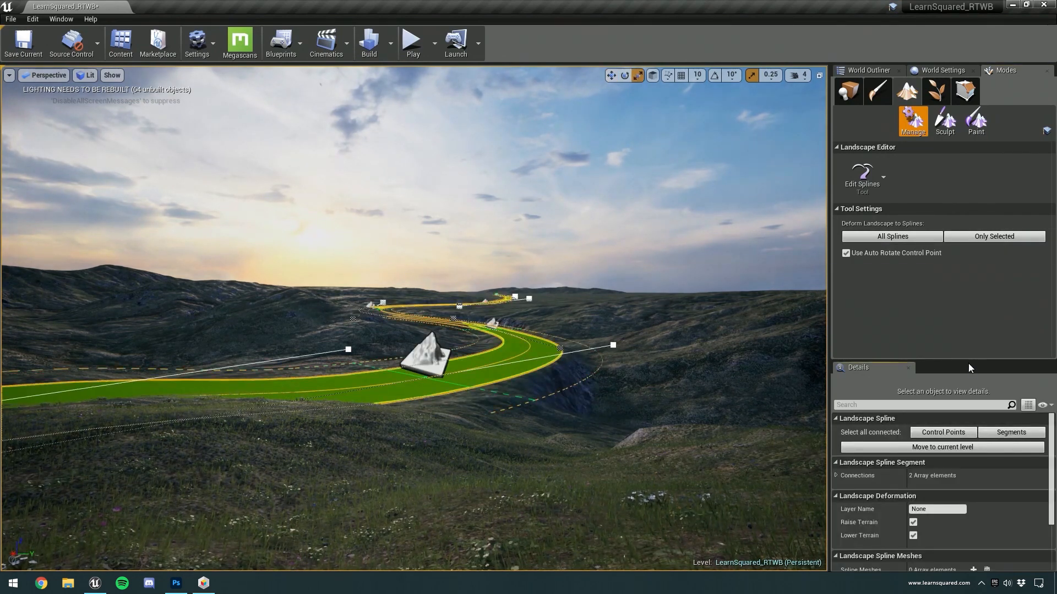
pyautogui.moveTo(969, 361); pyautogui.dragTo(960, 152)
pyautogui.click(973, 361)
pyautogui.click(841, 376)
# Assign the S_RoadPlane mesh from the Brushify Meshes Roads folder to the new spline mesh element
pyautogui.hotkey('ctrl', 'shift', 'f')
pyautogui.click(133, 153)
pyautogui.doubleClick(192, 197)
pyautogui.doubleClick(231, 201)
pyautogui.doubleClick(84, 197)
pyautogui.moveTo(47, 199); pyautogui.dragTo(930, 405)
# Add one material override to the spline mesh and assign it a road material from the Roads Materials folder
pyautogui.click(973, 433)
pyautogui.click(224, 153)
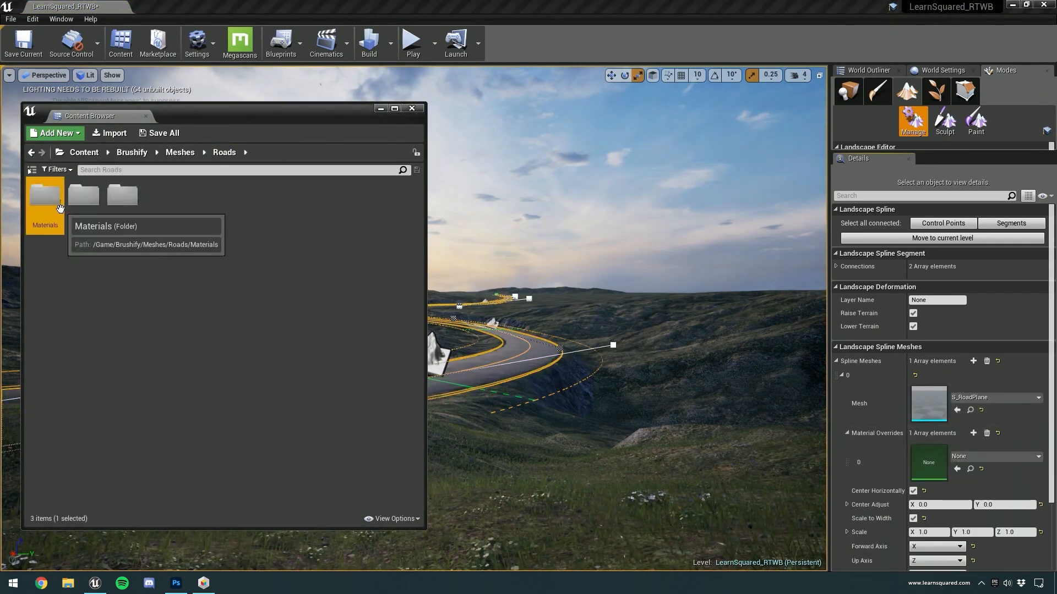
pyautogui.doubleClick(58, 204)
pyautogui.doubleClick(82, 209)
pyautogui.moveTo(84, 198); pyautogui.dragTo(929, 462)
# Inspect the textured road and its blending with the terrain up close in game view
pyautogui.moveTo(632, 358); pyautogui.dragTo(495, 369, button='right')
pyautogui.press('w')
pyautogui.press('g')
pyautogui.click(538, 265)
pyautogui.moveTo(554, 252); pyautogui.dragTo(554, 252, button='right')
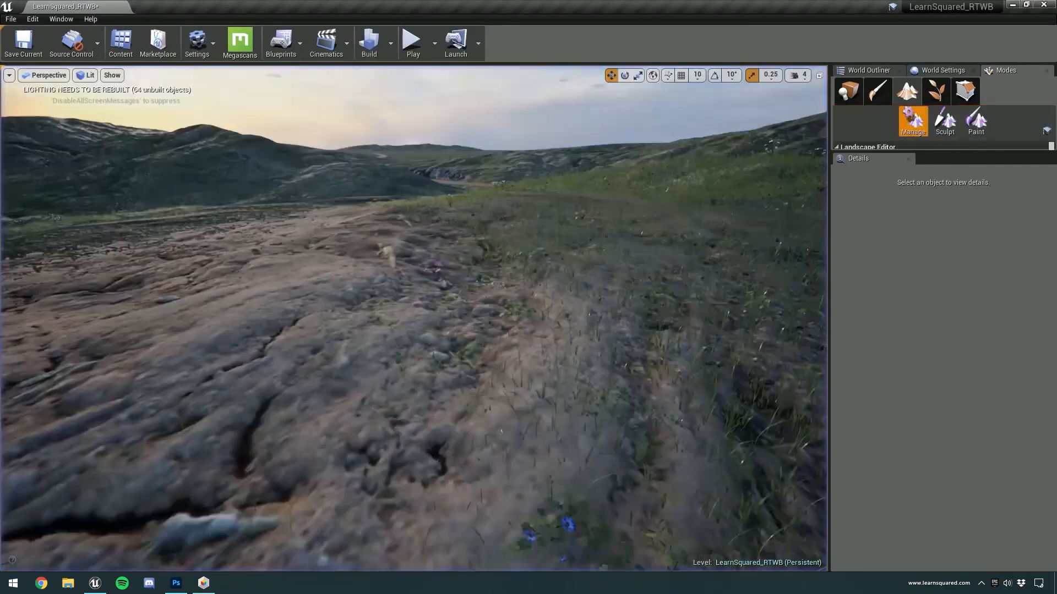
pyautogui.moveTo(413, 319); pyautogui.dragTo(413, 320, button='right')
pyautogui.press('g')
# Set the Side Falloff of all connected control points to 10000 and deform the landscape along all connected segments
pyautogui.moveTo(927, 152); pyautogui.dragTo(924, 307)
pyautogui.click(160, 489)
pyautogui.click(160, 490)
pyautogui.click(943, 378)
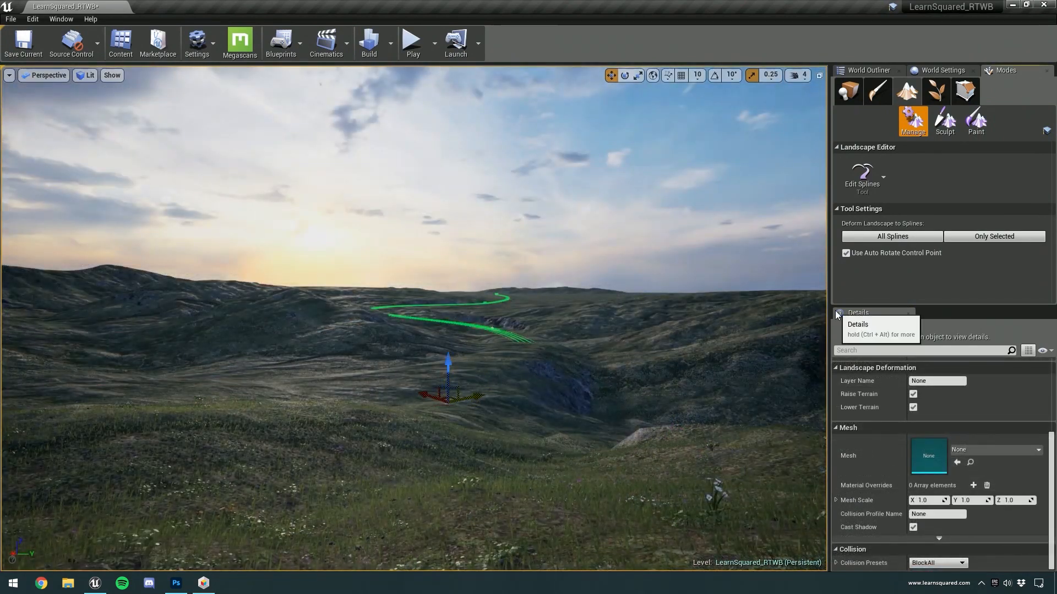
pyautogui.scroll(5, 954, 345)
pyautogui.click(1011, 377)
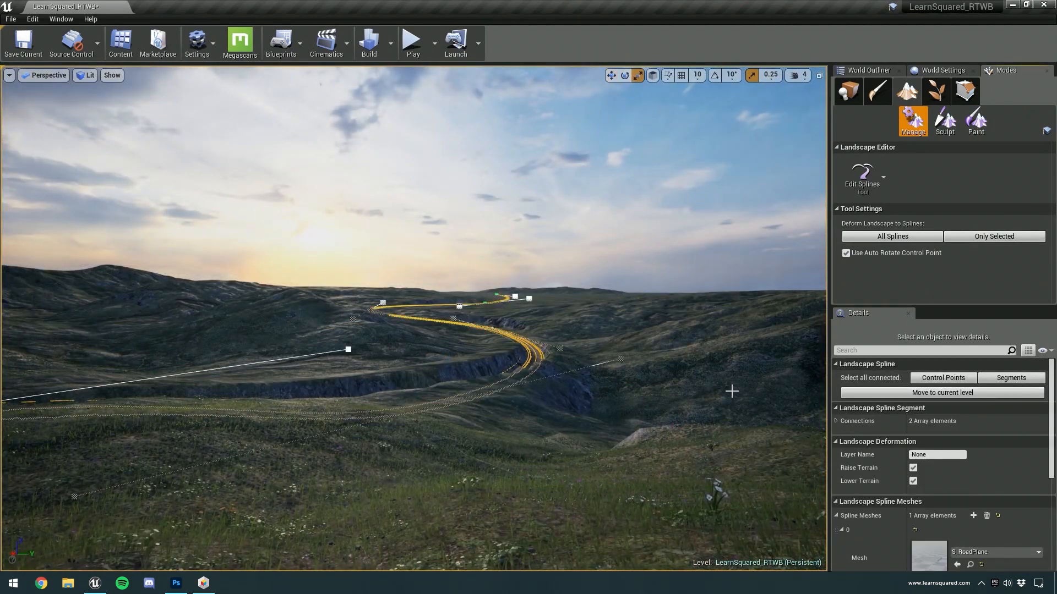
pyautogui.click(943, 377)
pyautogui.click(937, 449)
pyautogui.write('10000.0')
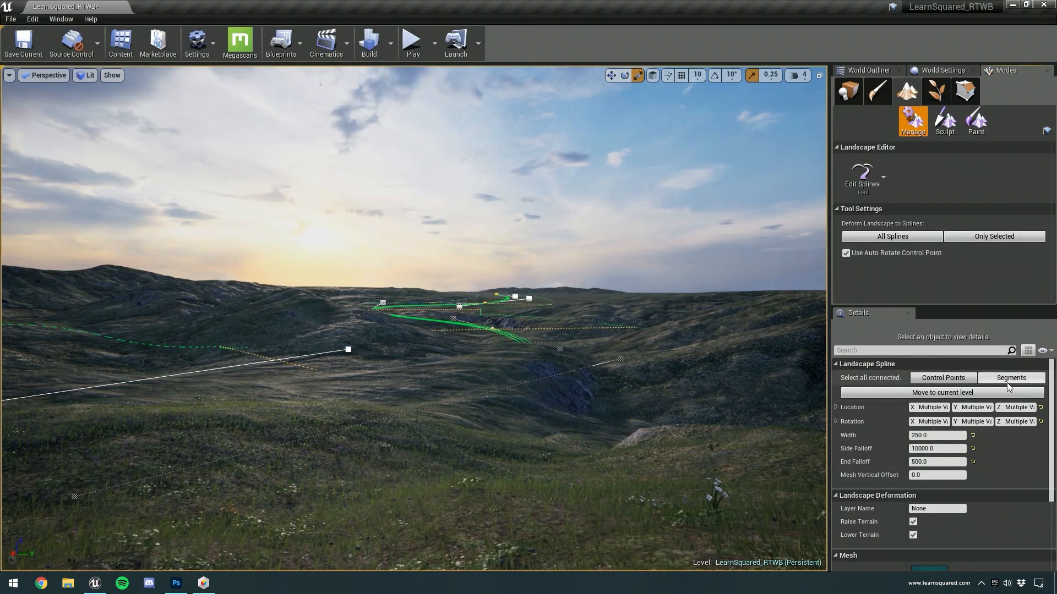
pyautogui.click(1011, 378)
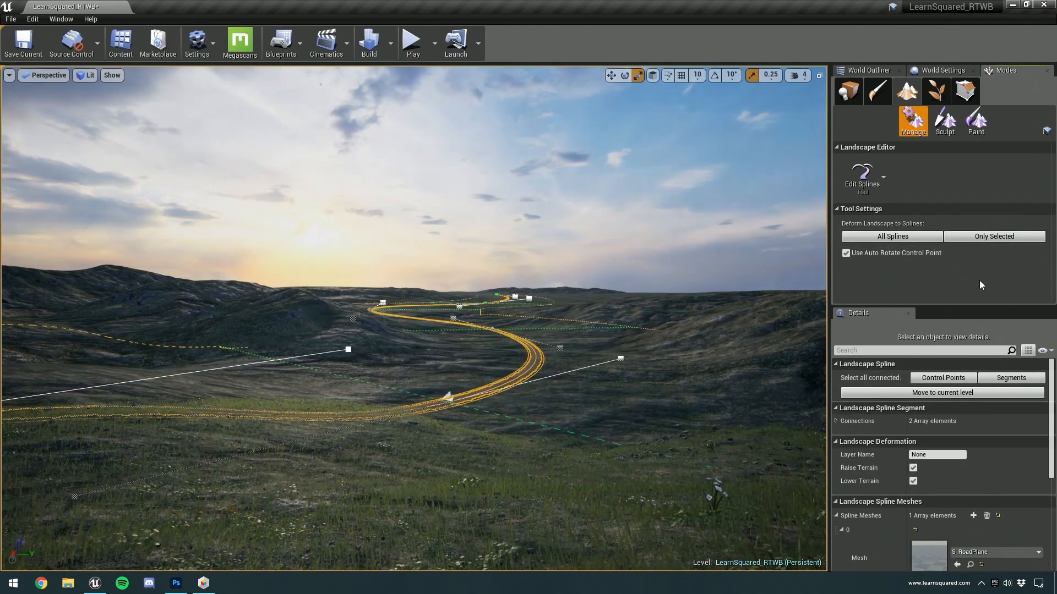
# Undo the landscape deformation, give all connected control points a smaller Side Falloff, and deform the landscape along all connected segments again
pyautogui.hotkey('ctrl', 'z')
pyautogui.click(945, 378)
pyautogui.click(930, 449)
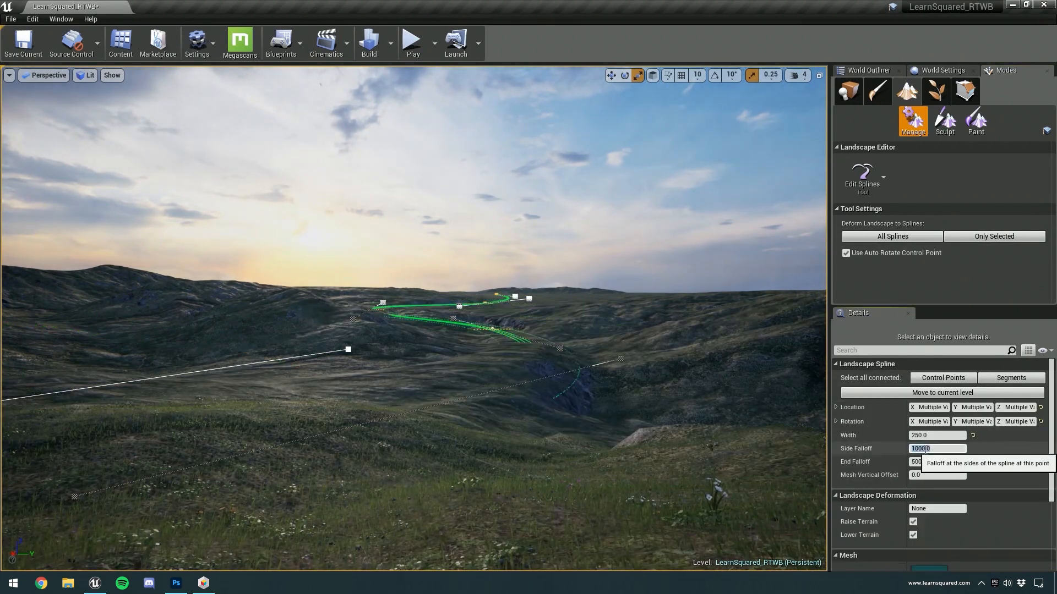
pyautogui.click(1011, 378)
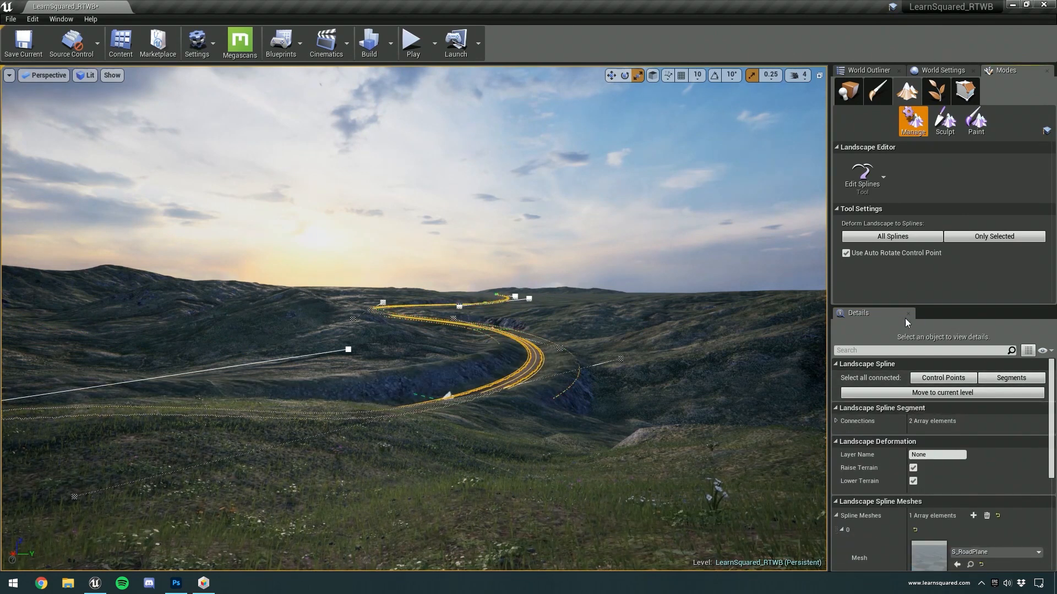
pyautogui.hotkey('ctrl', 'z')
pyautogui.click(943, 377)
pyautogui.click(1011, 378)
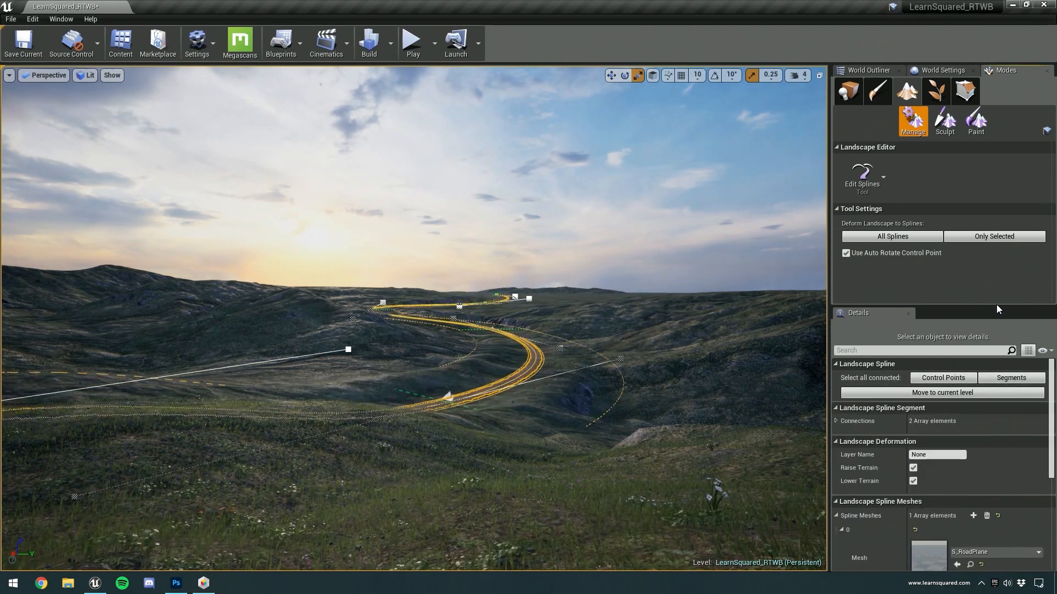
pyautogui.click(653, 277)
# Try sculpting the hills around the road with the Alpha brush, using the Brushify Moor texture, and undo the last stroke
pyautogui.click(944, 121)
pyautogui.moveTo(413, 381); pyautogui.dragTo(503, 362)
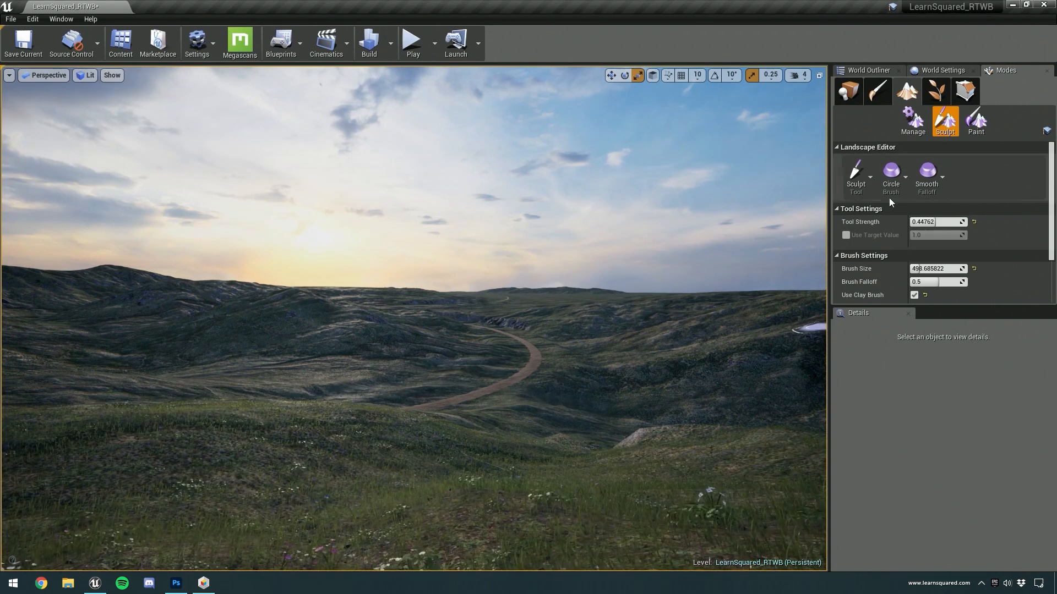
pyautogui.click(891, 175)
pyautogui.click(903, 223)
pyautogui.moveTo(910, 306); pyautogui.dragTo(919, 446)
pyautogui.click(934, 312)
pyautogui.click(915, 326)
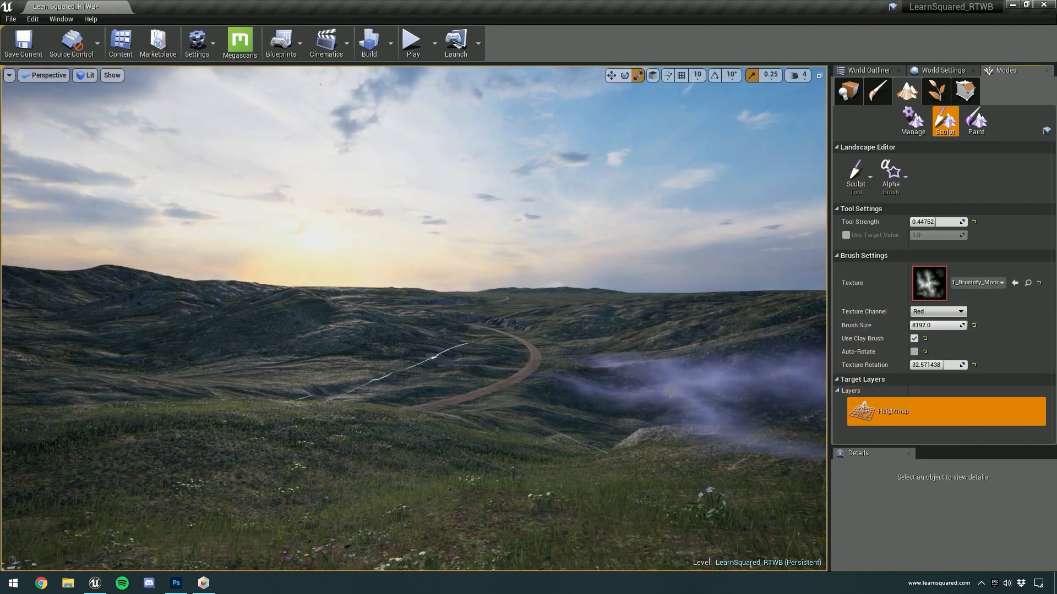
pyautogui.hotkey('ctrl', 'z')
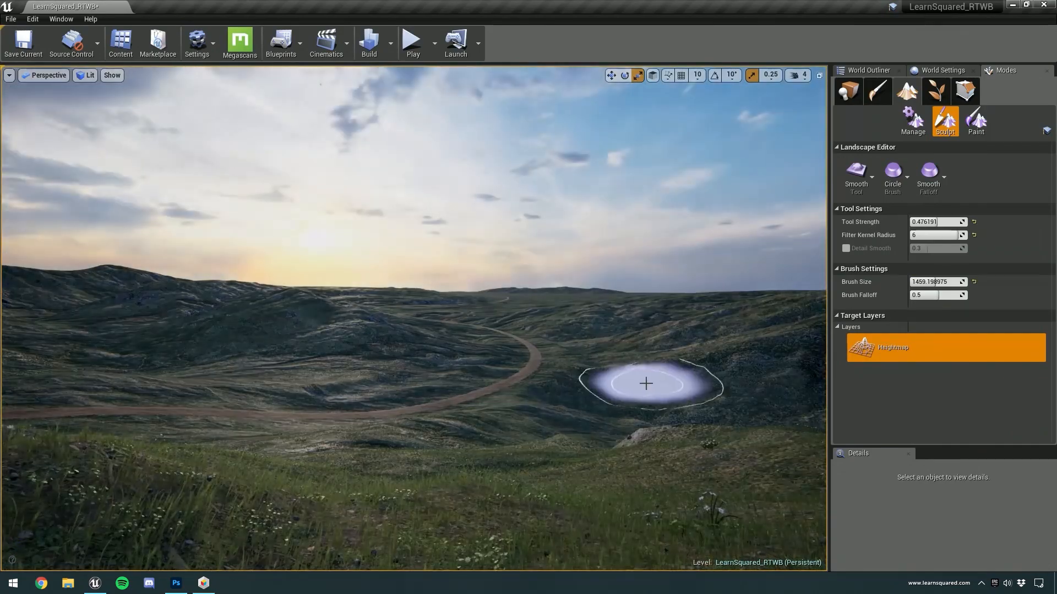
# Return to managing the road spline, and choose the Flatten sculpting tool for the ground covering the road
pyautogui.click(912, 122)
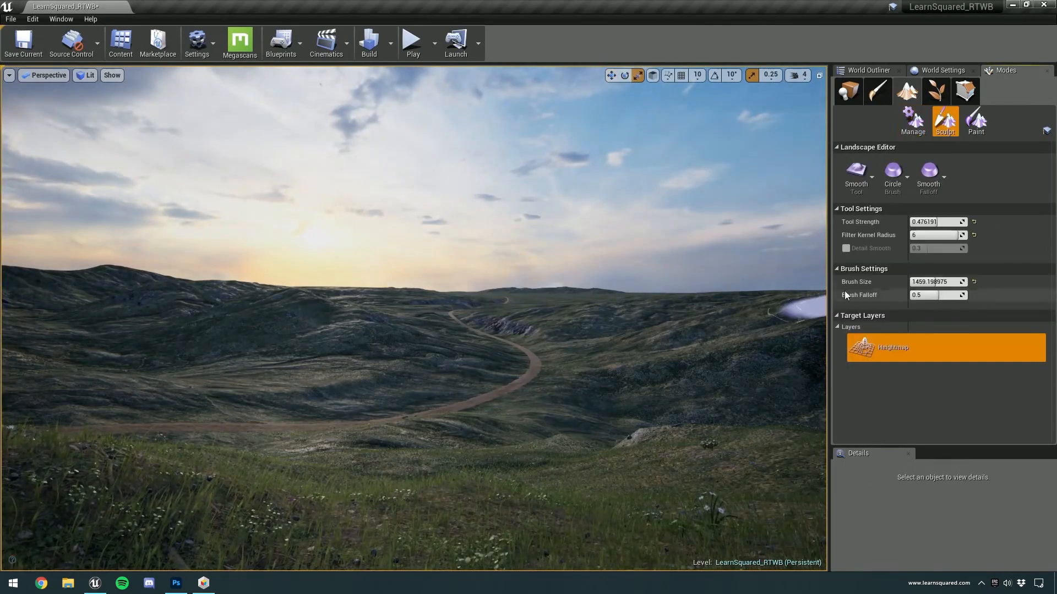
pyautogui.click(870, 178)
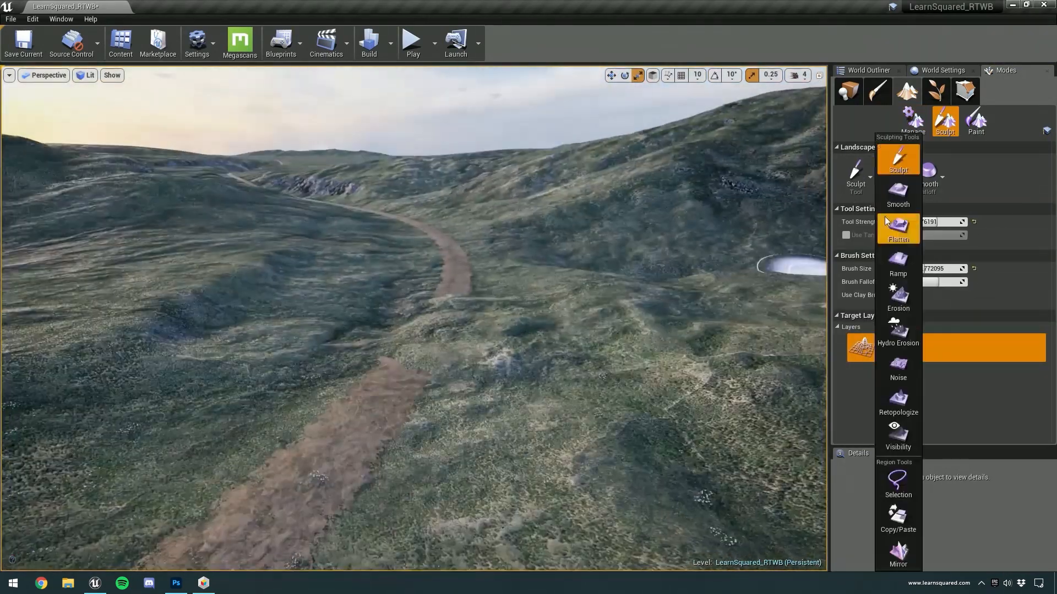
pyautogui.click(892, 223)
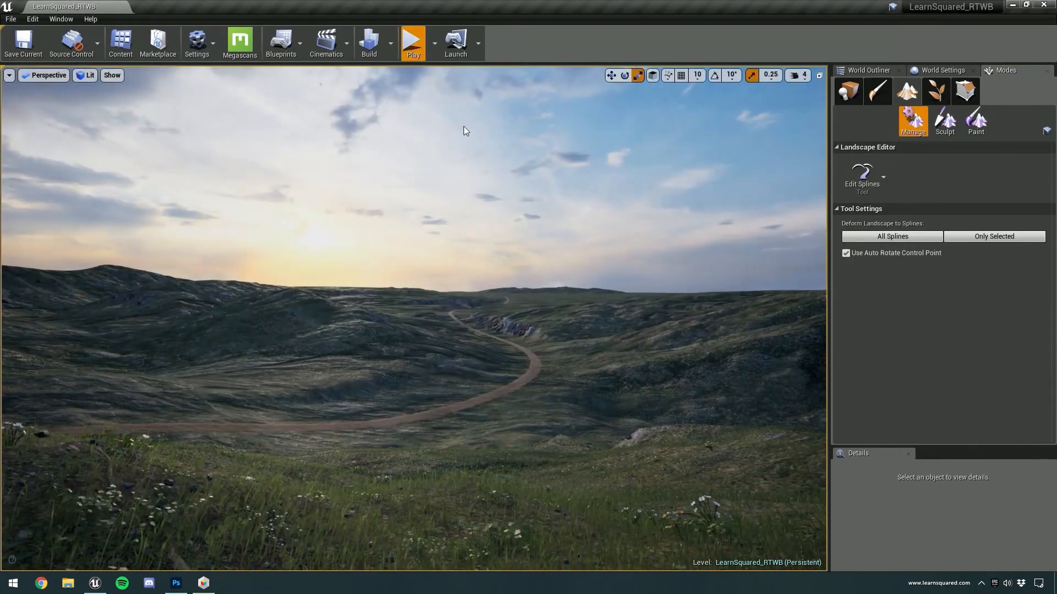
# Play the level in the editor to examine the new road through the hills from ground level
pyautogui.hotkey('alt', 'p')
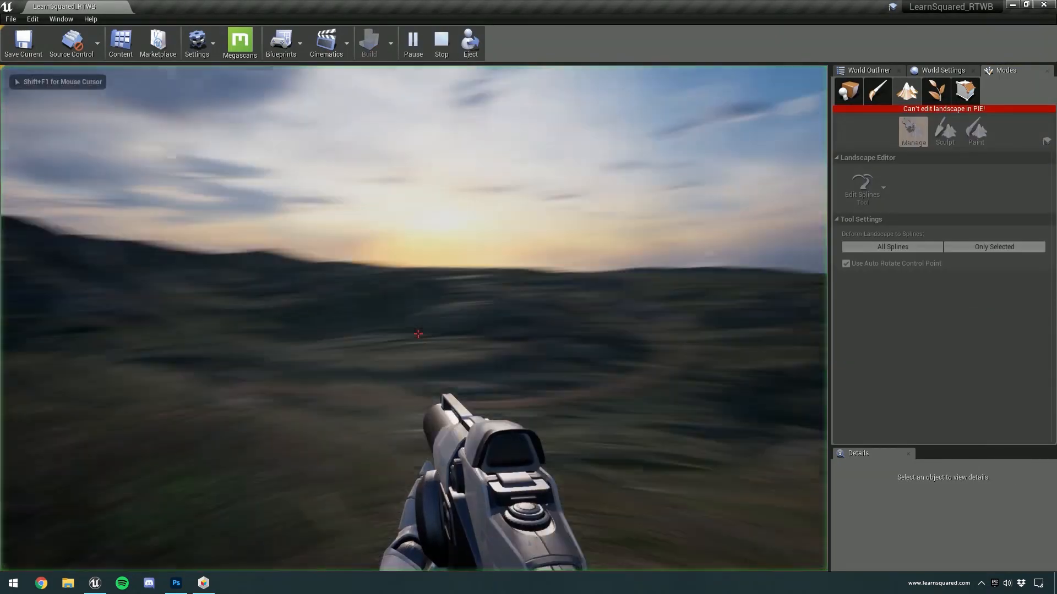